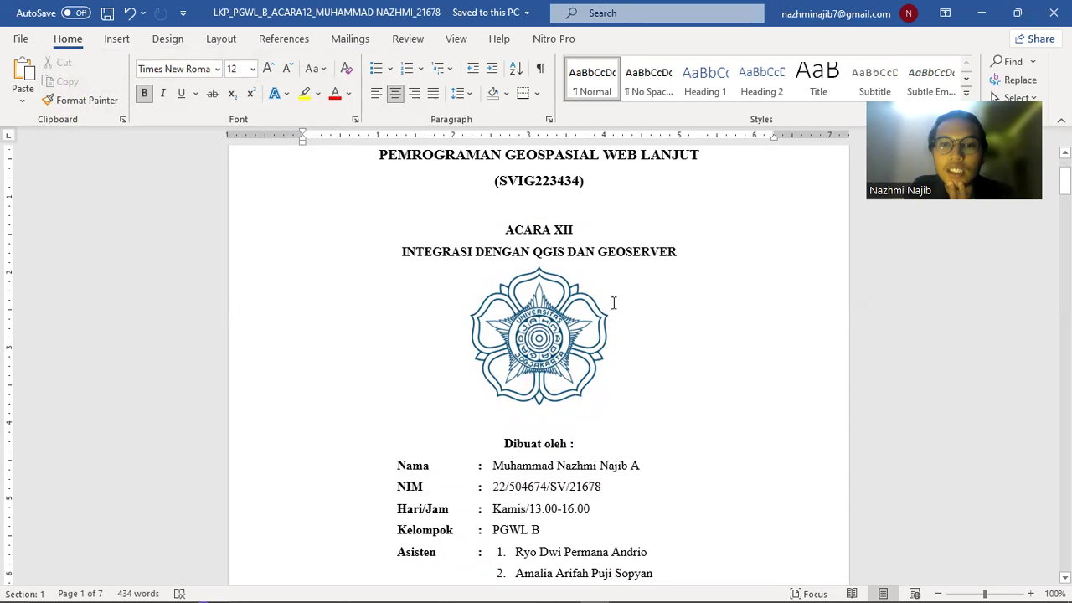
# Scroll through the Word lab report to the Lembar Kerja Praktikum page, then bring up GeoServer's Layer Preview
pyautogui.scroll(-5, 608, 325)
pyautogui.scroll(-8, 573, 346)
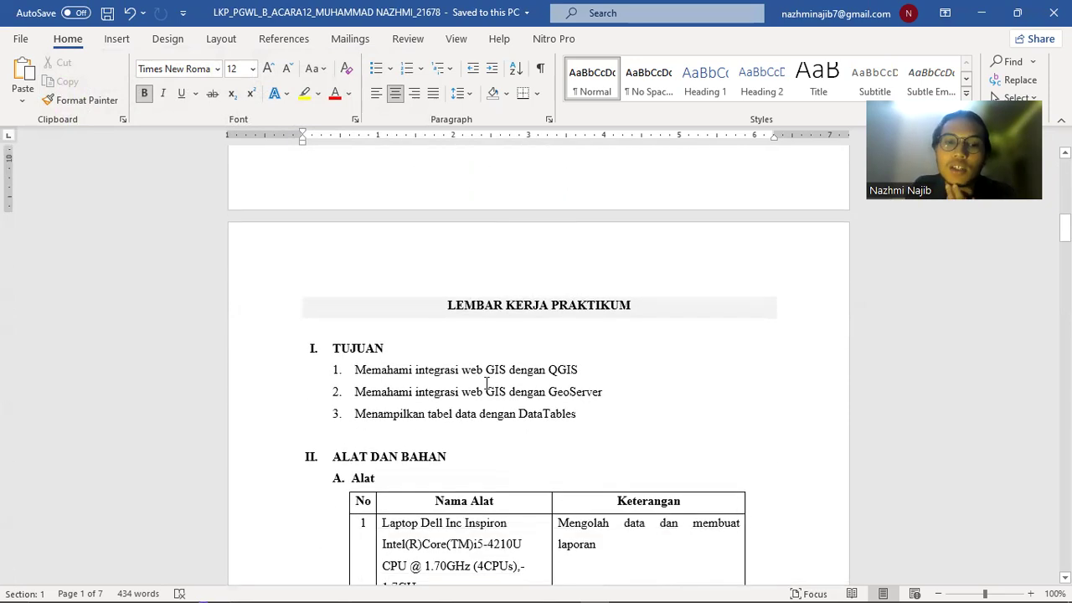
pyautogui.scroll(-2, 486, 382)
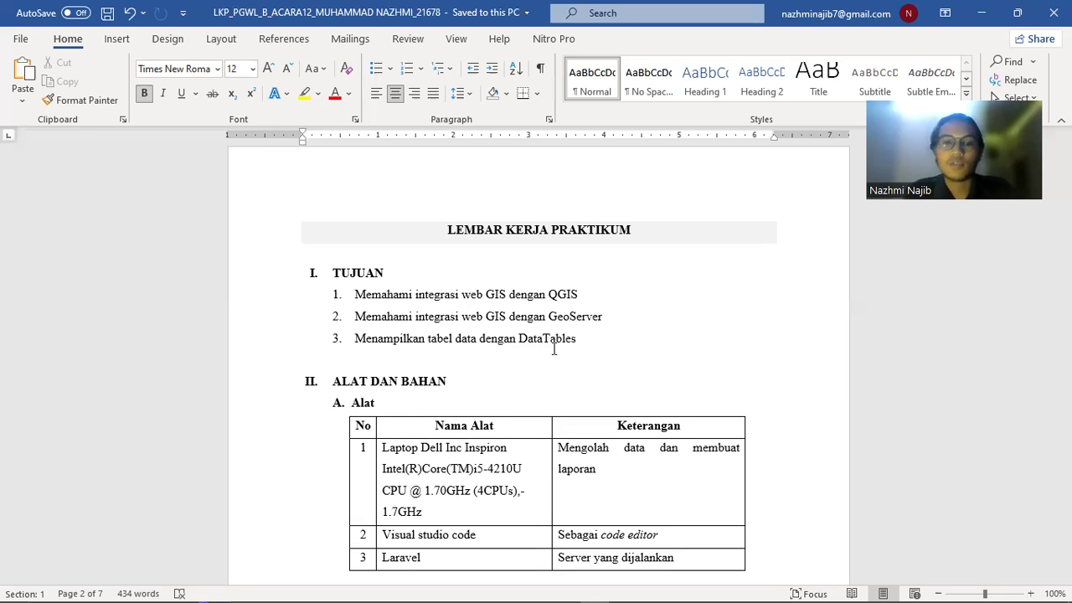
pyautogui.scroll(1, 570, 335)
pyautogui.hotkey('alt', 'Tab')
pyautogui.hotkey('alt', 'Tab')
pyautogui.hotkey('alt', 'Tab')
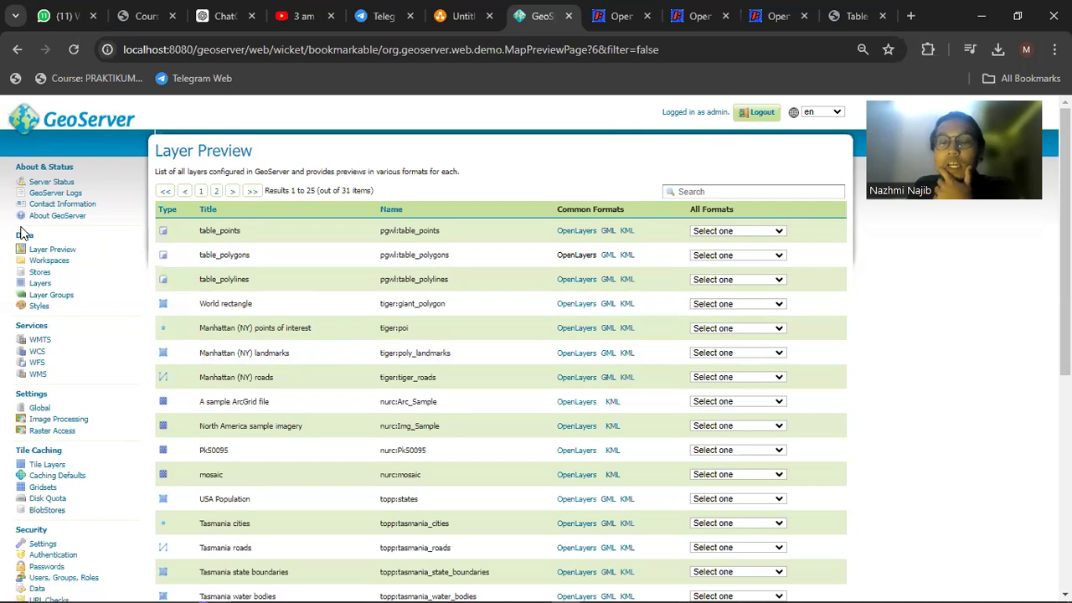
# Look over GeoServer's Add new workspace form, then cancel it without creating a workspace
pyautogui.click(62, 263)
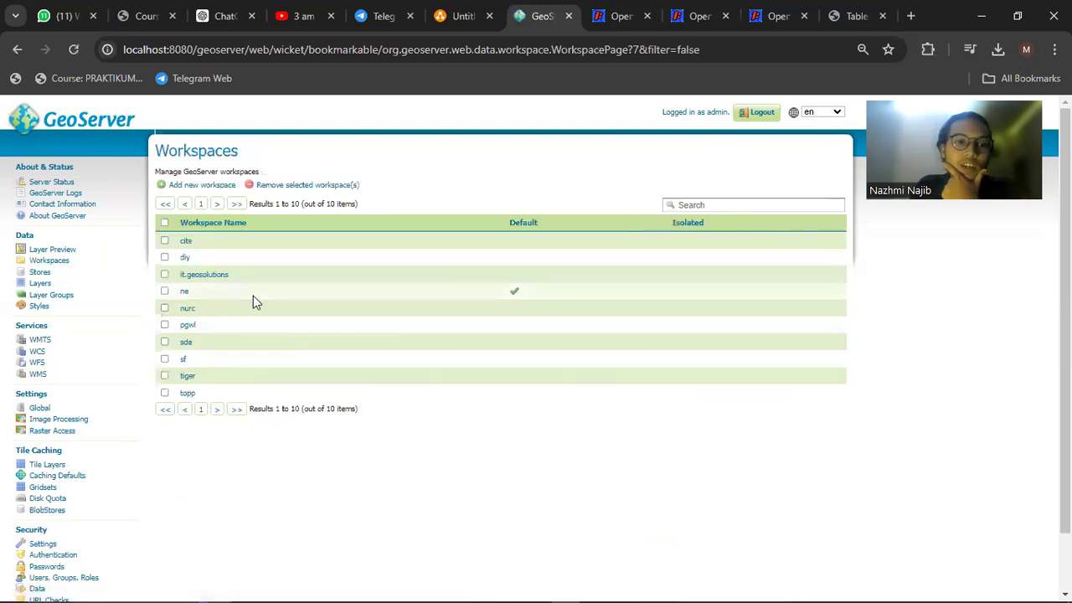
pyautogui.click(210, 186)
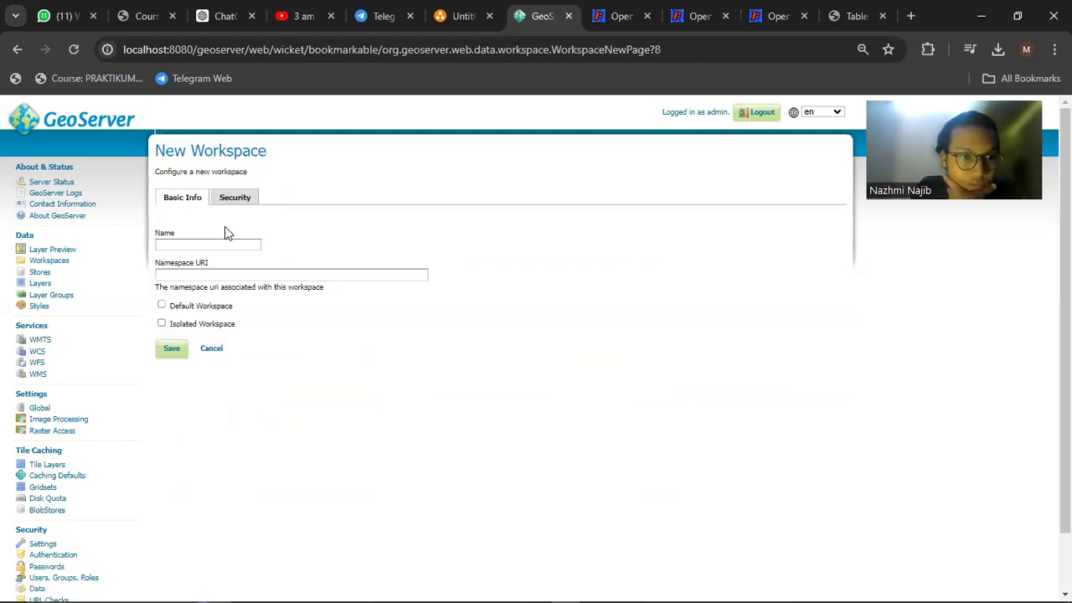
pyautogui.click(220, 244)
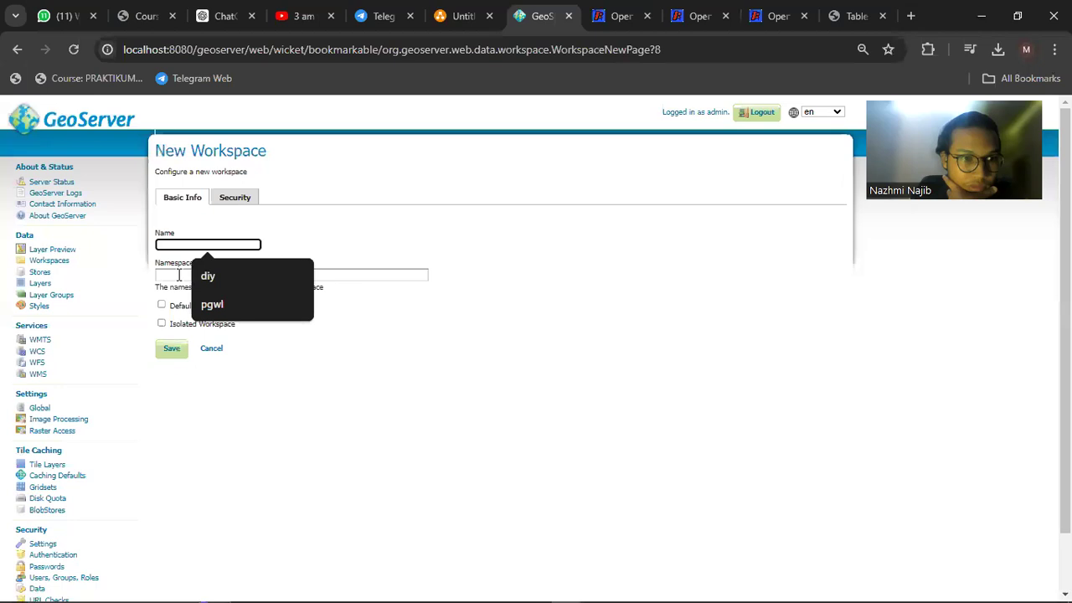
pyautogui.click(184, 275)
pyautogui.click(325, 234)
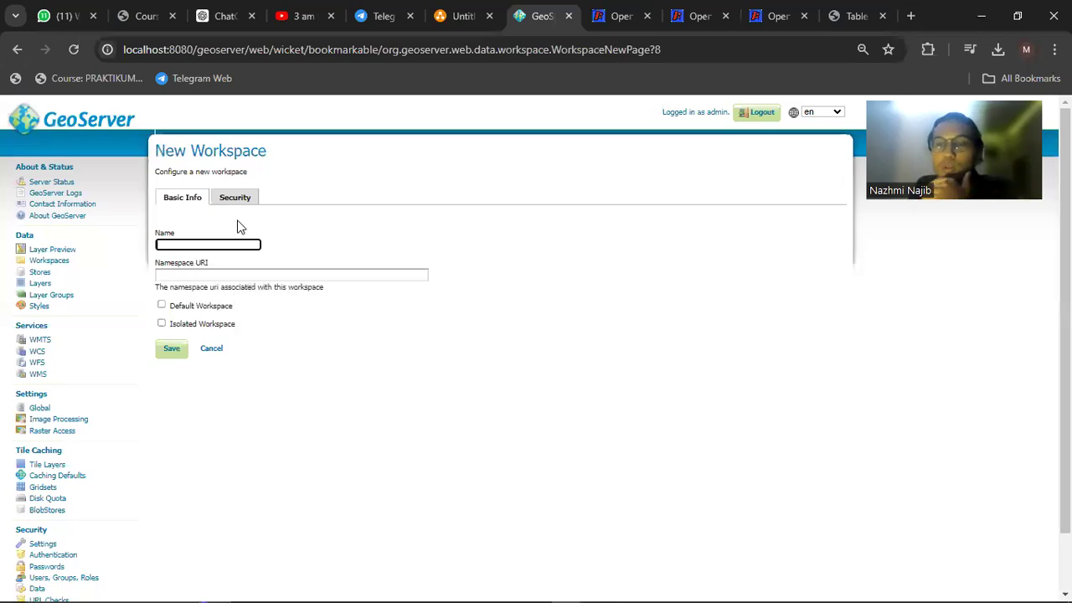
pyautogui.click(215, 350)
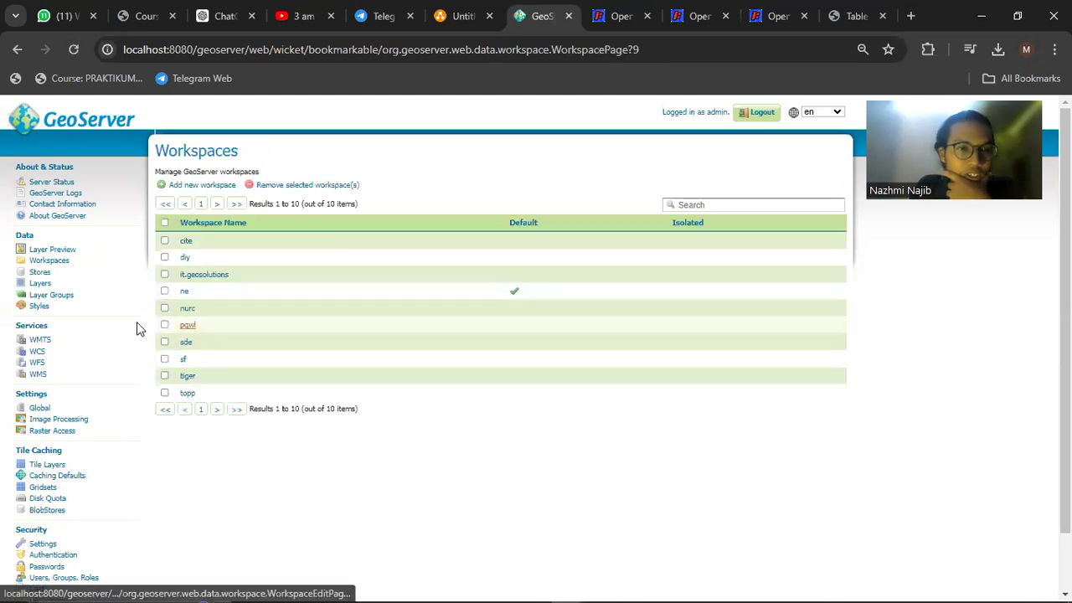
pyautogui.click(41, 273)
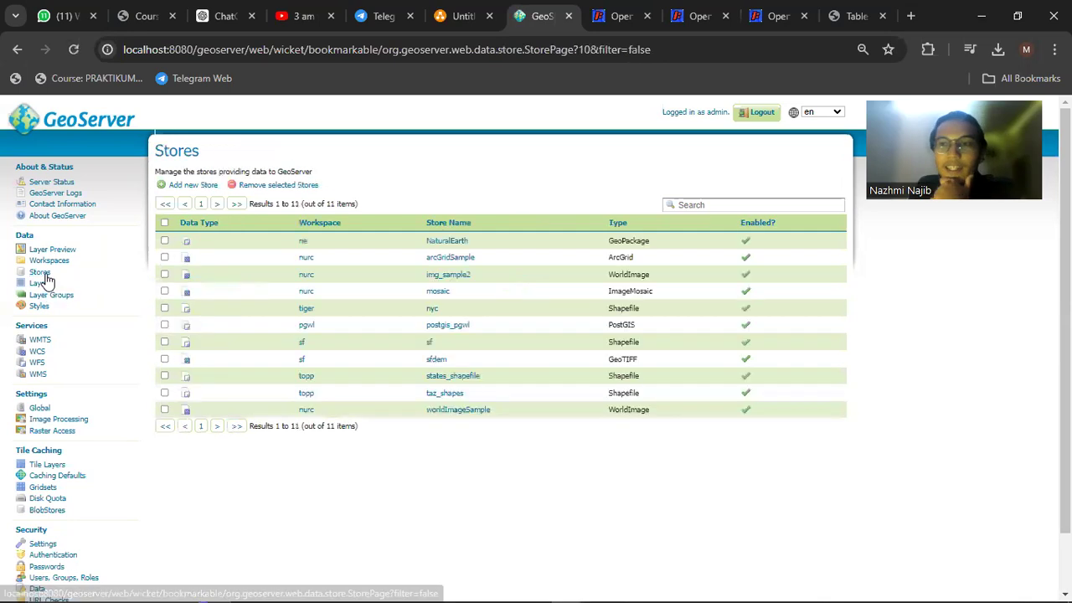
# Start a new PostGIS data store and set its workspace to pgwl
pyautogui.click(189, 186)
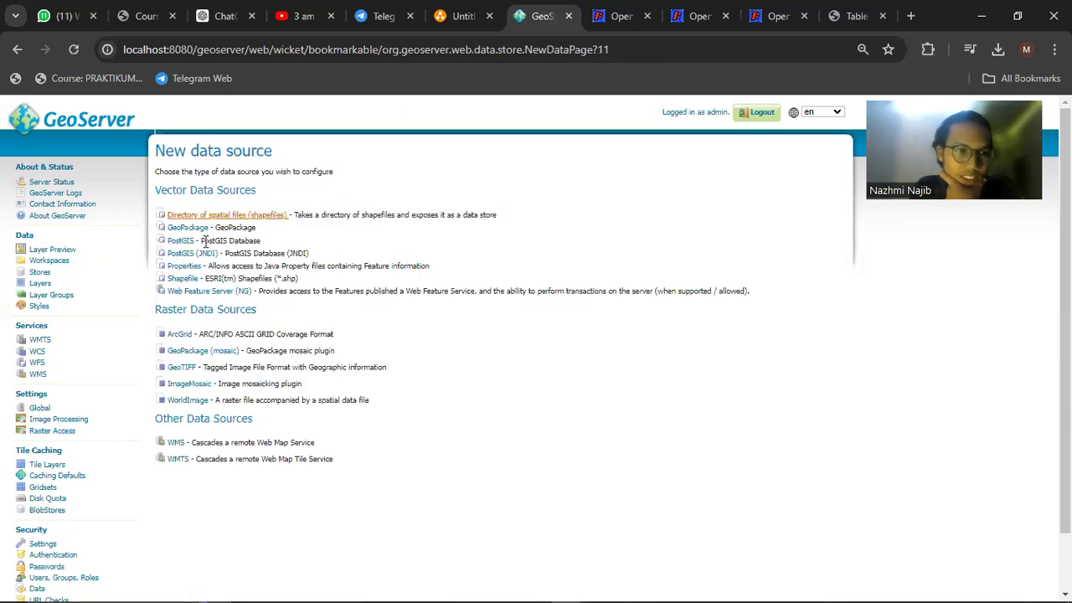
pyautogui.click(181, 241)
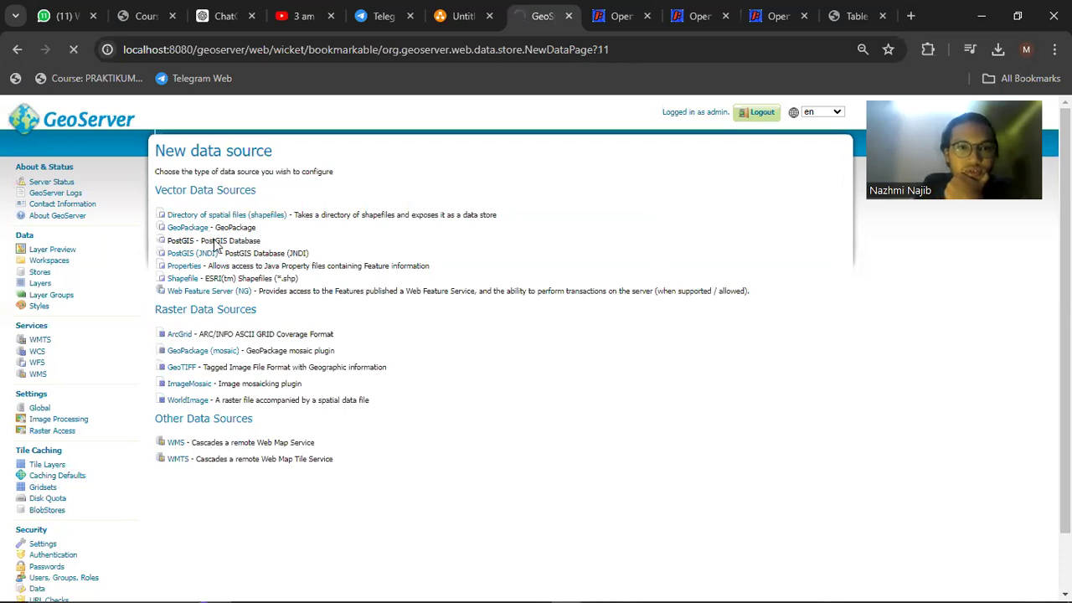
pyautogui.scroll(-2, 218, 247)
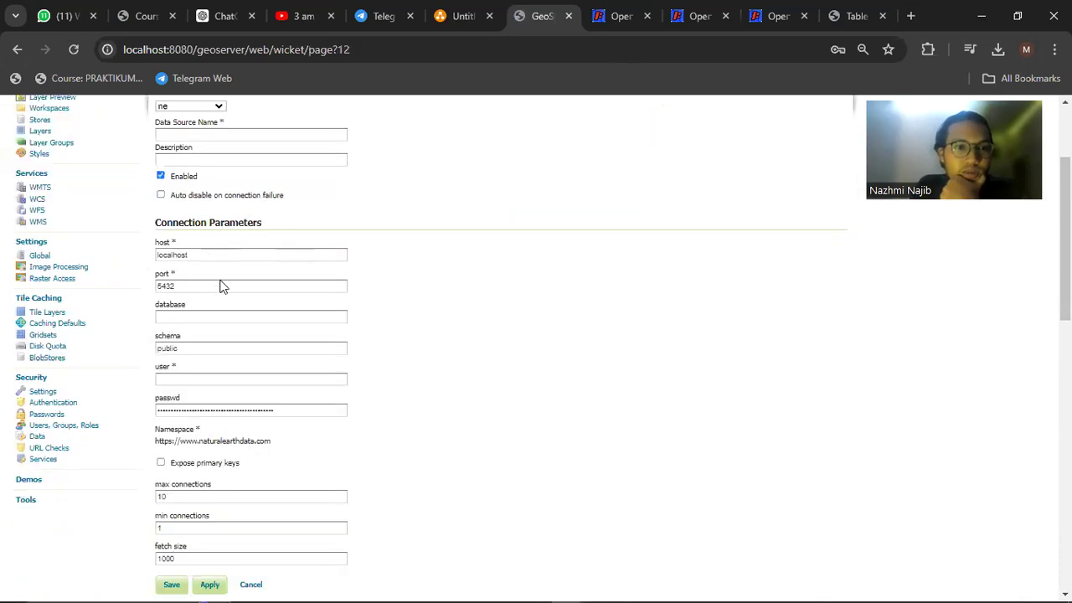
pyautogui.scroll(2, 220, 281)
pyautogui.click(198, 259)
pyautogui.click(194, 304)
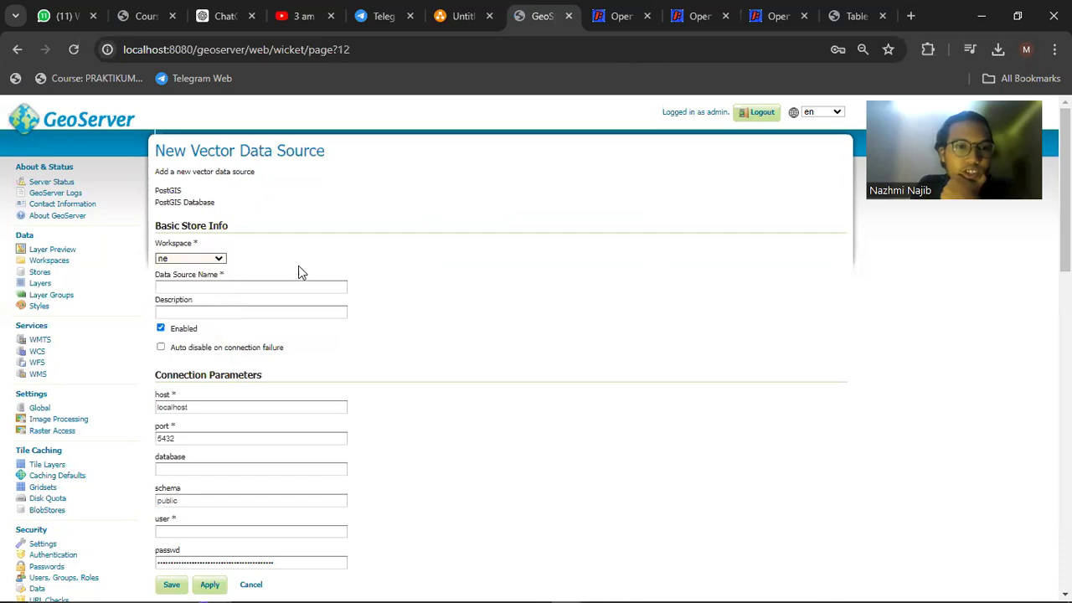
# Enter postgis_pgwl as the data source name
pyautogui.click(290, 285)
pyautogui.scroll(-1, 289, 275)
pyautogui.scroll(1, 259, 301)
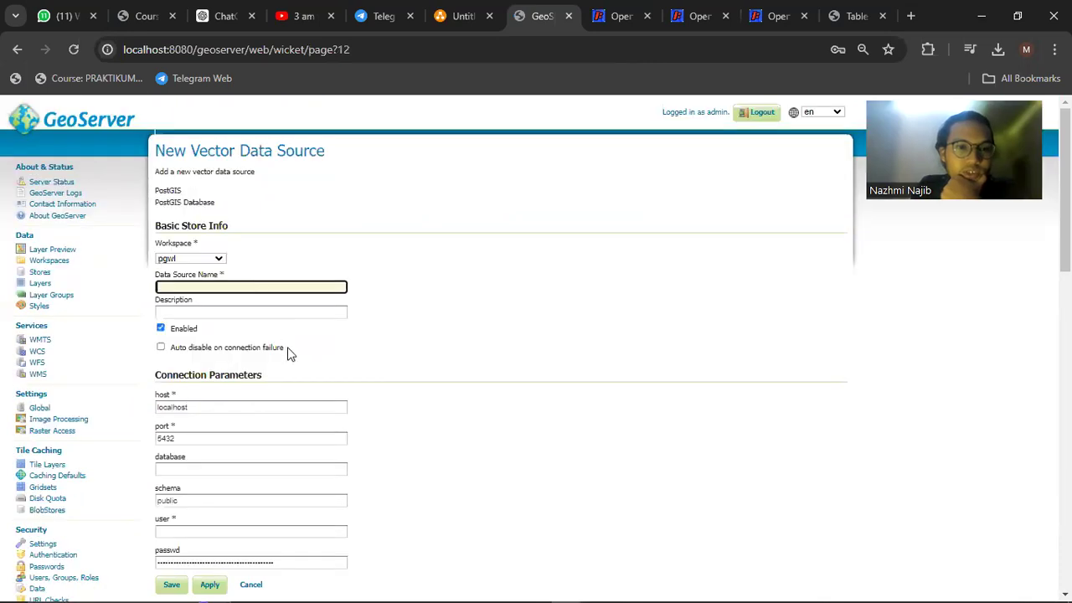
pyautogui.click(279, 346)
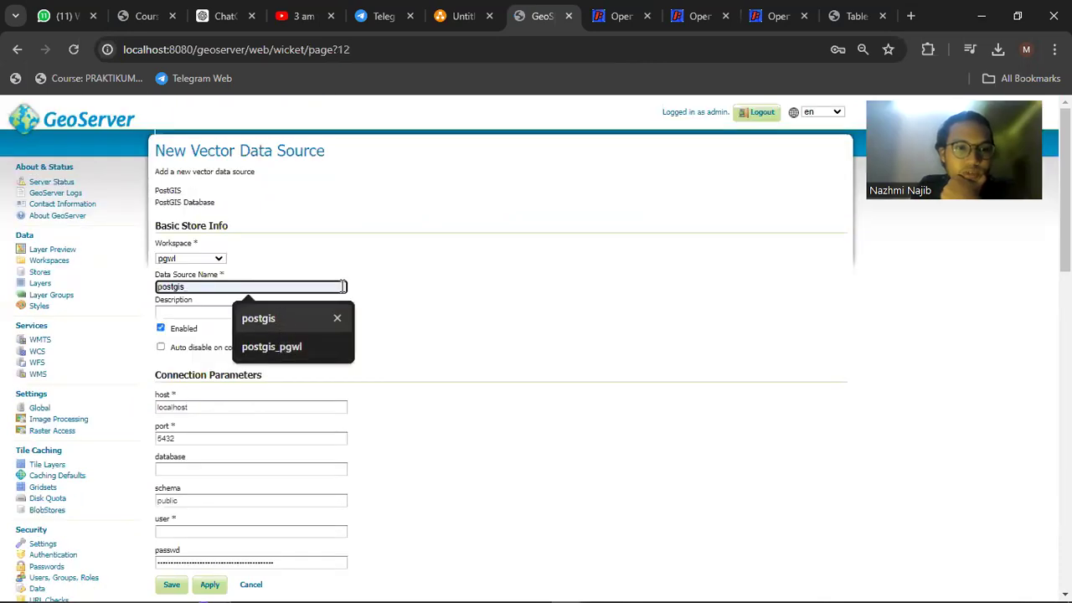
pyautogui.doubleClick(343, 287)
pyautogui.click(322, 297)
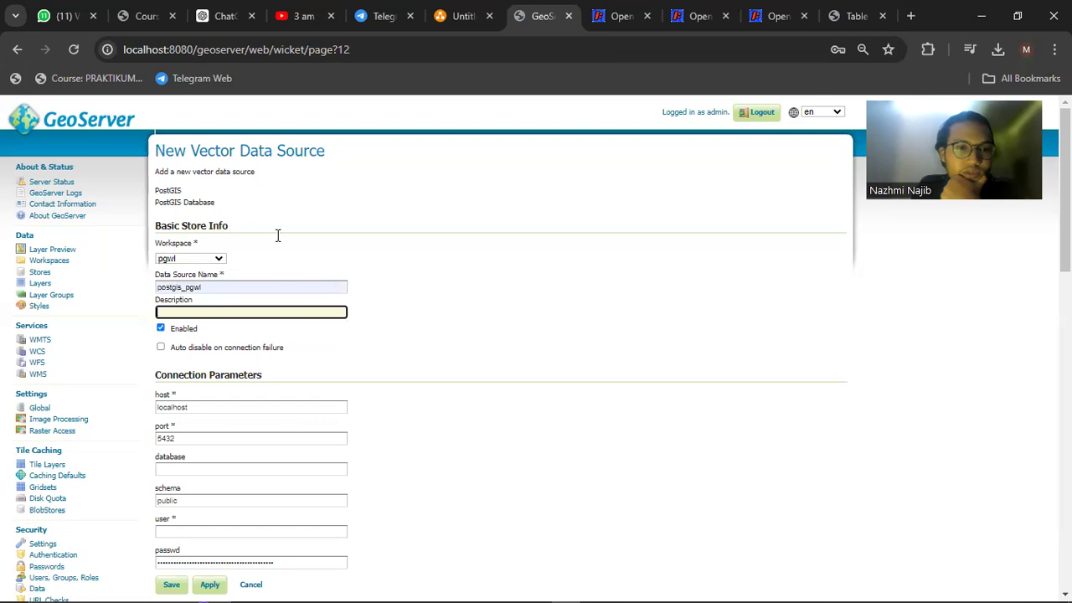
pyautogui.scroll(-1, 247, 208)
pyautogui.doubleClick(246, 209)
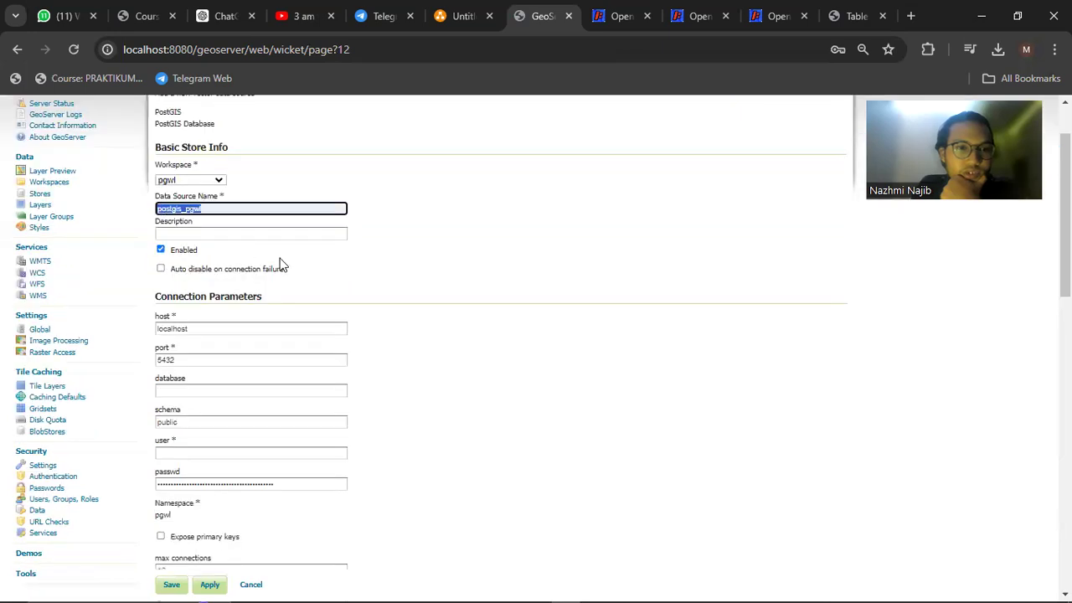
pyautogui.scroll(-1, 281, 265)
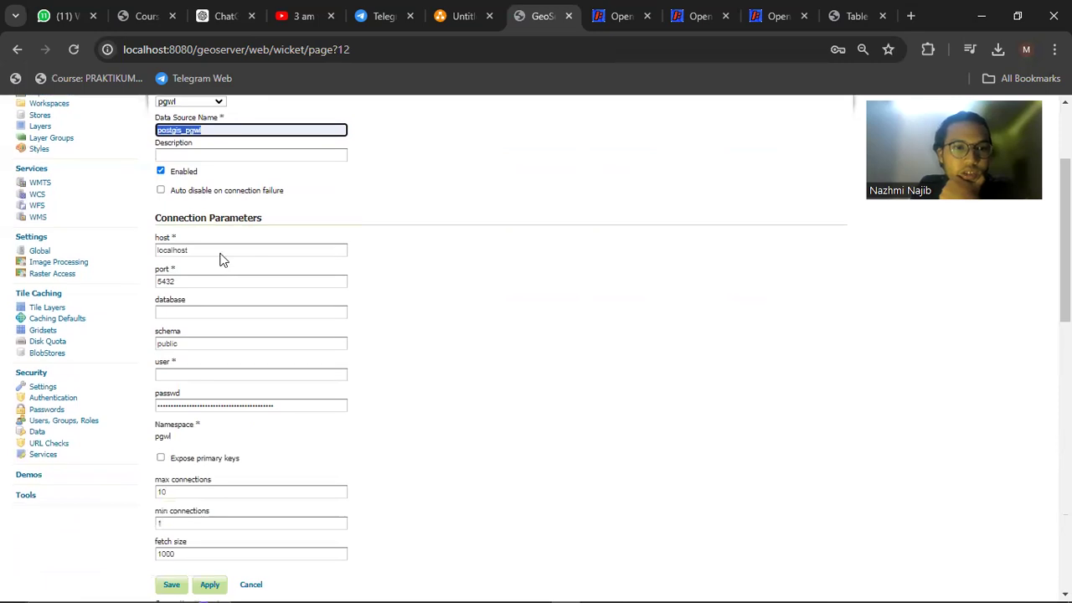
pyautogui.scroll(-1, 219, 235)
# Confirm the host is localhost, then bring up the Laravel project in VS Code
pyautogui.click(200, 239)
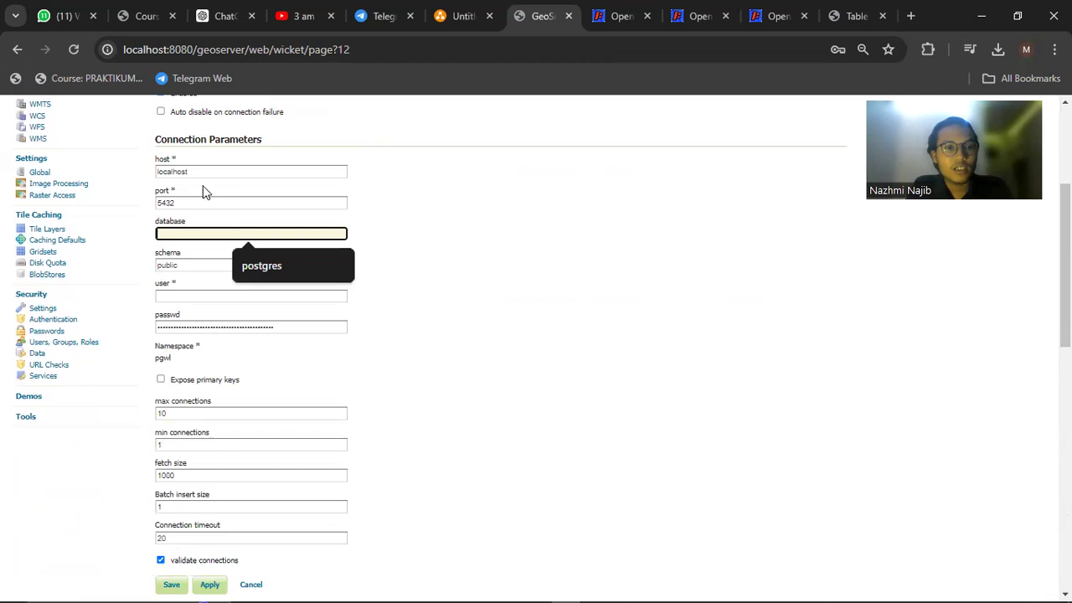
pyautogui.click(240, 174)
pyautogui.write('t')
pyautogui.hotkey('alt', 'Tab')
pyautogui.hotkey('alt', 'Tab')
pyautogui.hotkey('alt', 'Tab')
pyautogui.hotkey('alt', 'Tab')
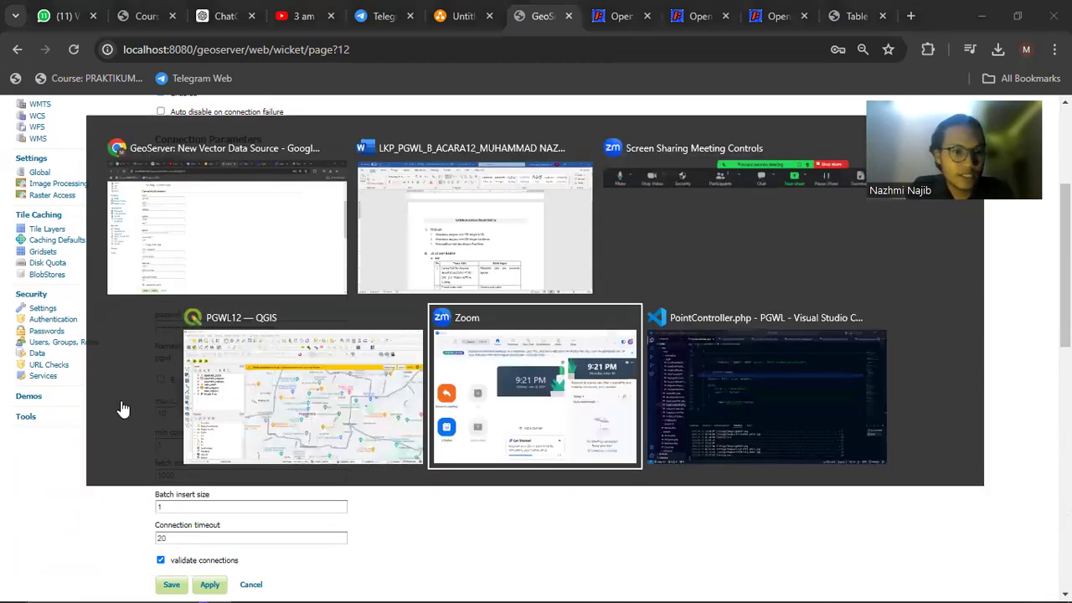
pyautogui.hotkey('alt', 'Tab')
# Open the project's .env file to check DB_PORT and the pgsql settings, then return to GeoServer
pyautogui.scroll(-10, 122, 407)
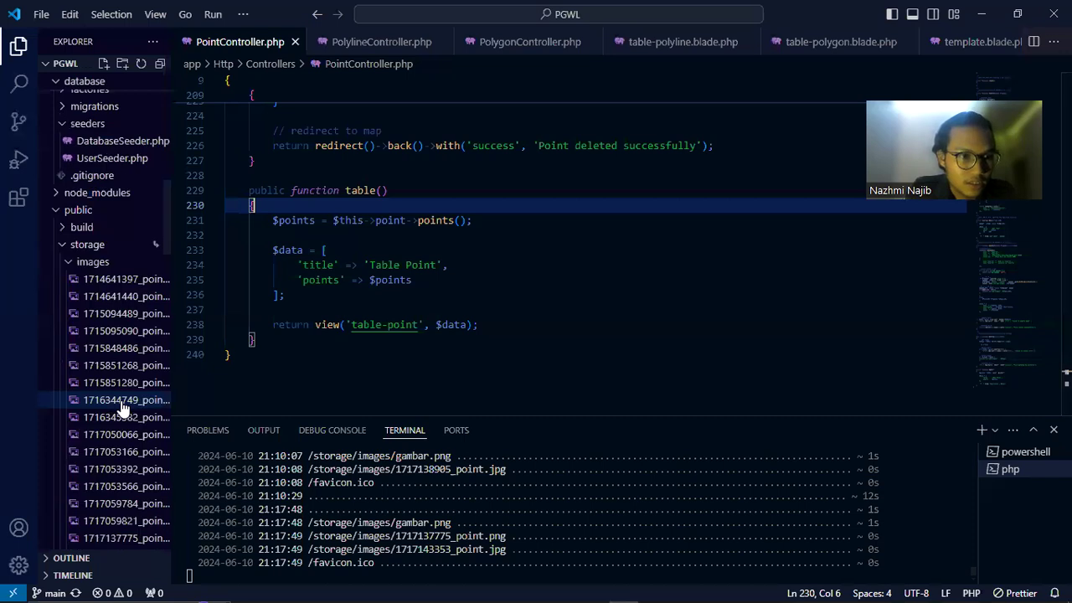
pyautogui.scroll(-5, 121, 407)
pyautogui.scroll(-8, 121, 407)
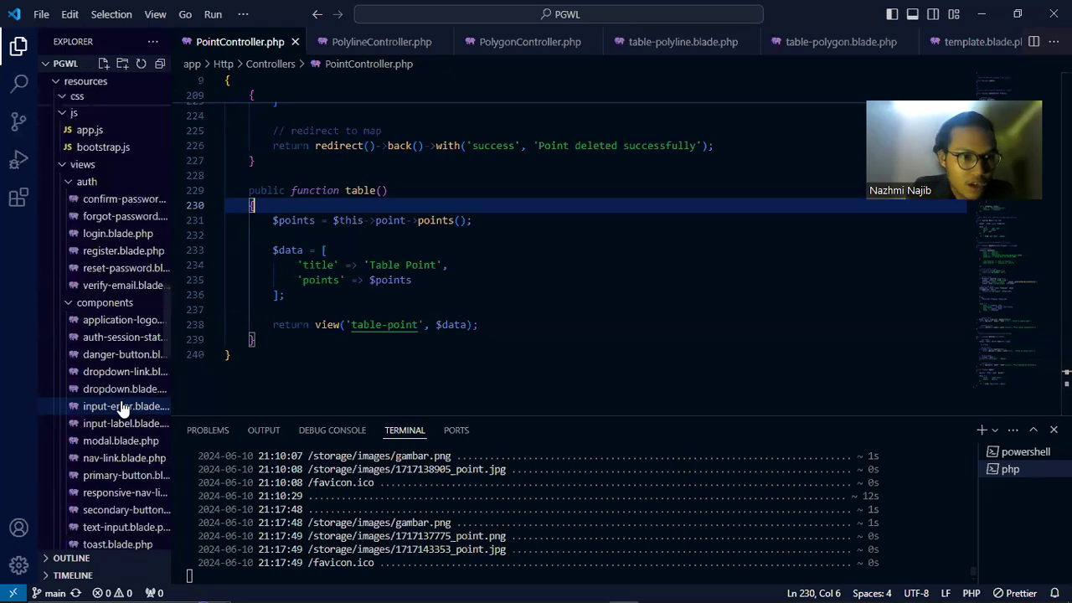
pyautogui.scroll(-8, 122, 407)
pyautogui.scroll(-5, 121, 407)
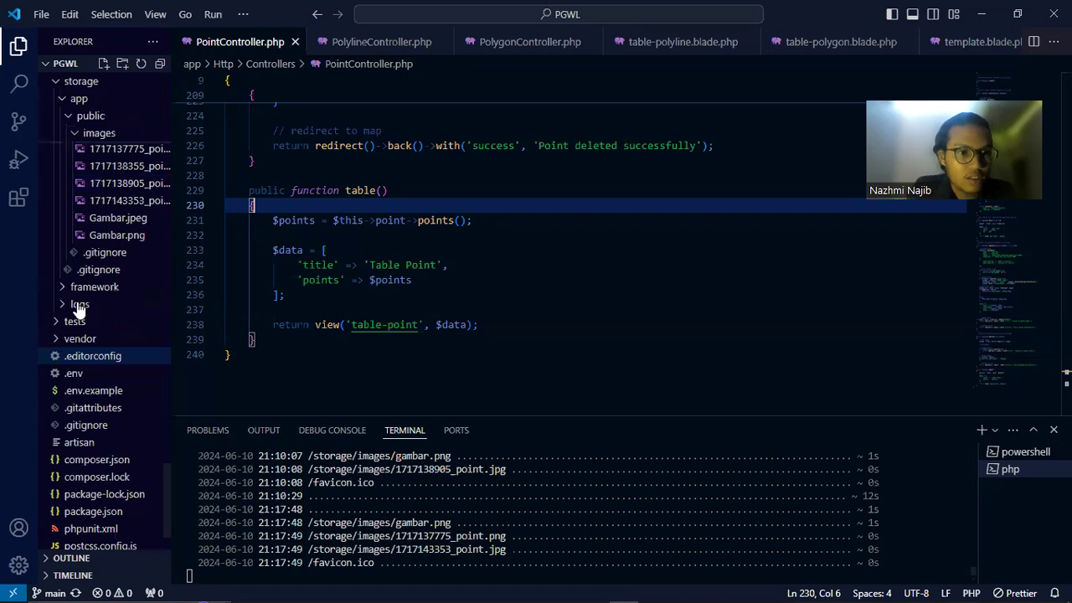
pyautogui.scroll(-3, 79, 298)
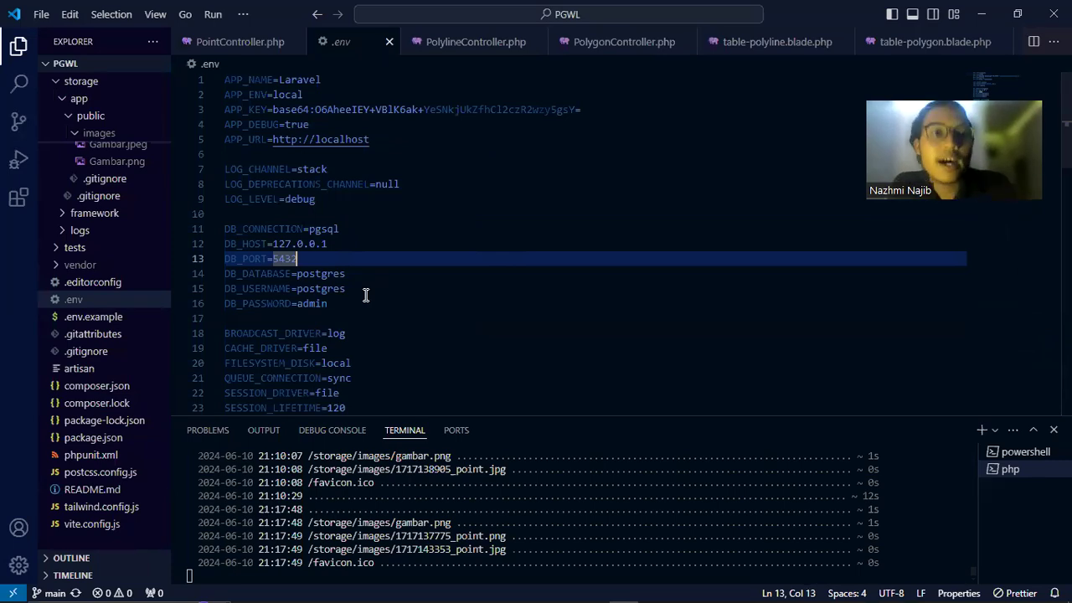
pyautogui.hotkey('alt', 'Tab')
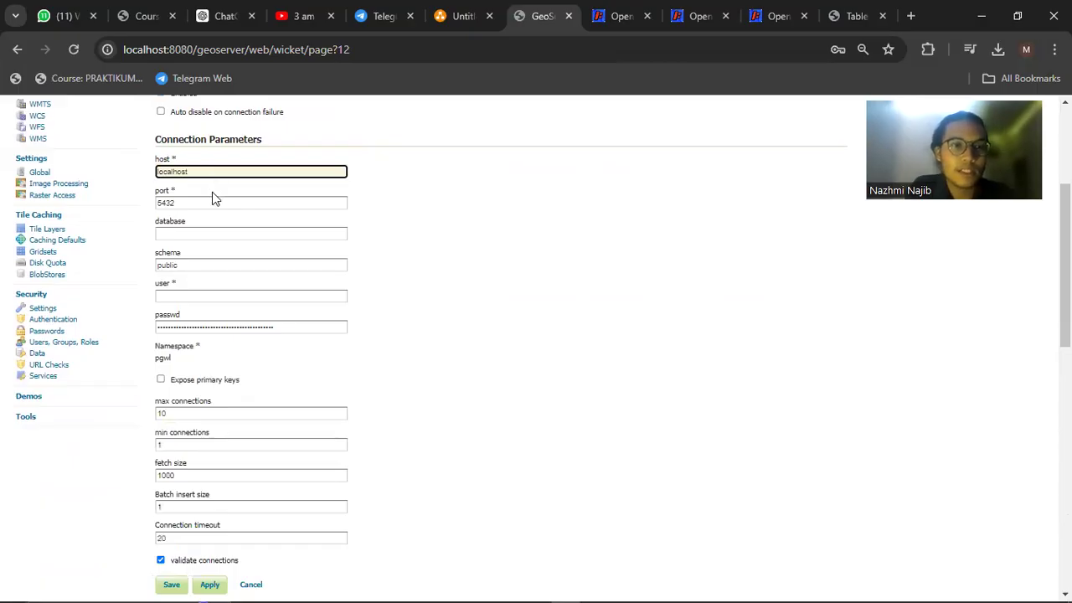
# Enter postgres as the database, fill the saved user and password, and check the port in .env
pyautogui.click(211, 233)
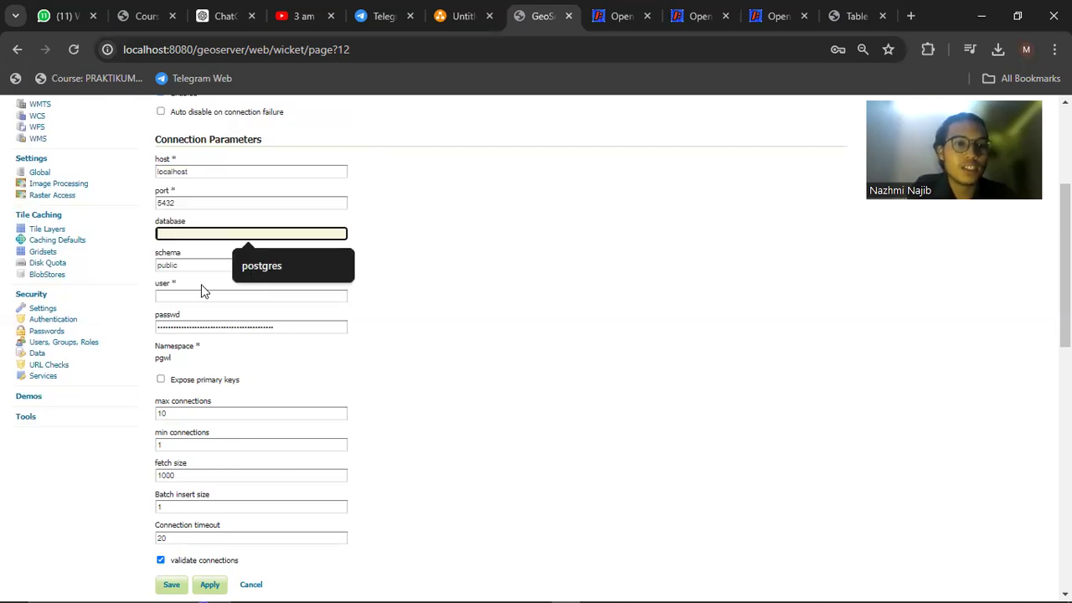
pyautogui.press('Down')
pyautogui.press('Return')
pyautogui.click(285, 329)
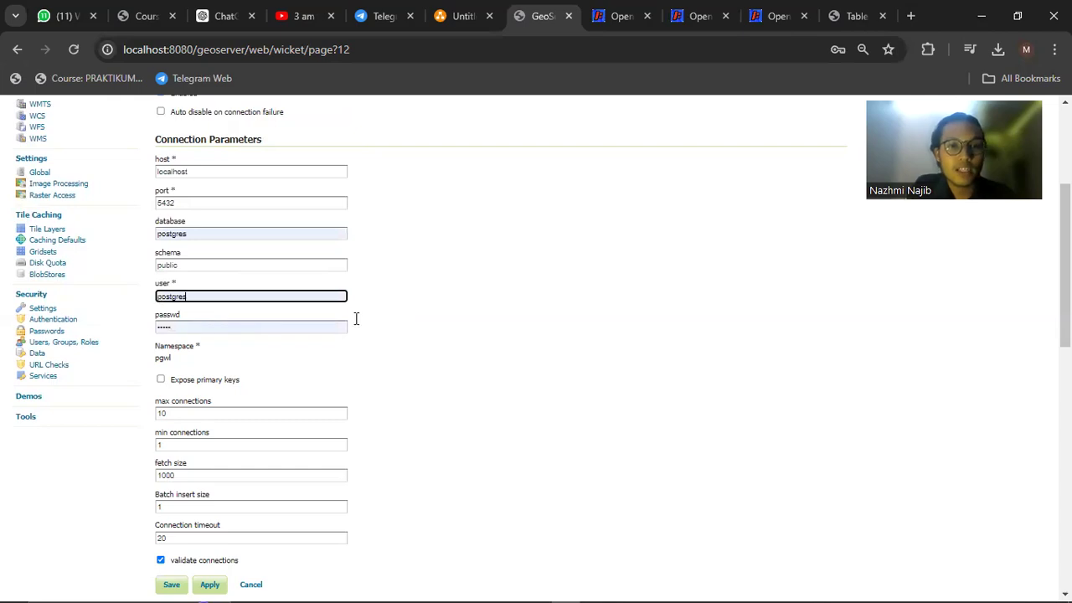
pyautogui.hotkey('alt', 'Tab')
pyautogui.hotkey('alt', 'Tab')
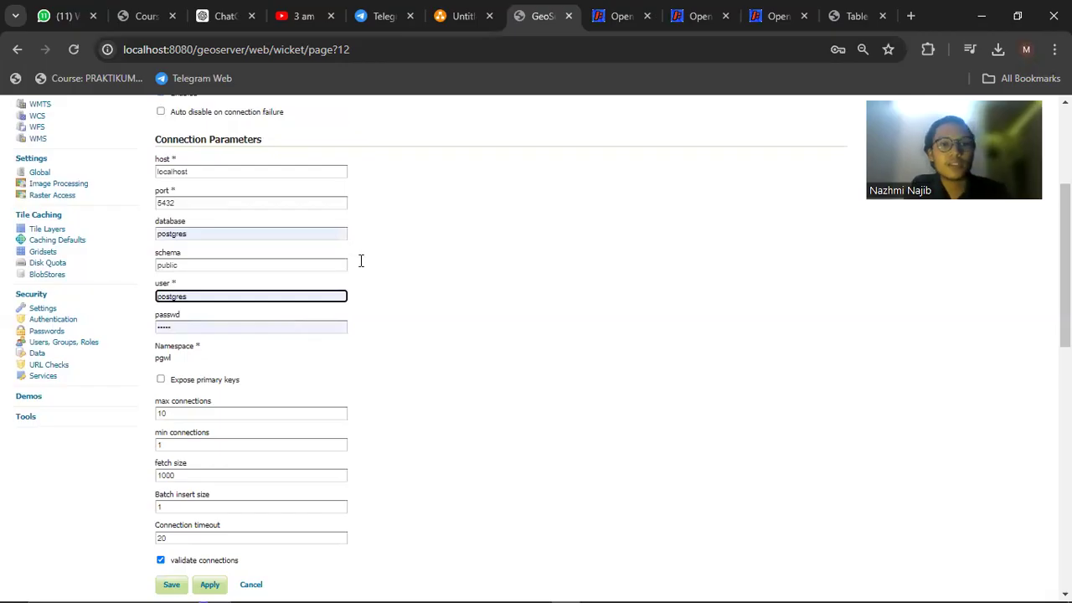
pyautogui.hotkey('alt', 'Tab')
pyautogui.hotkey('alt', 'Tab')
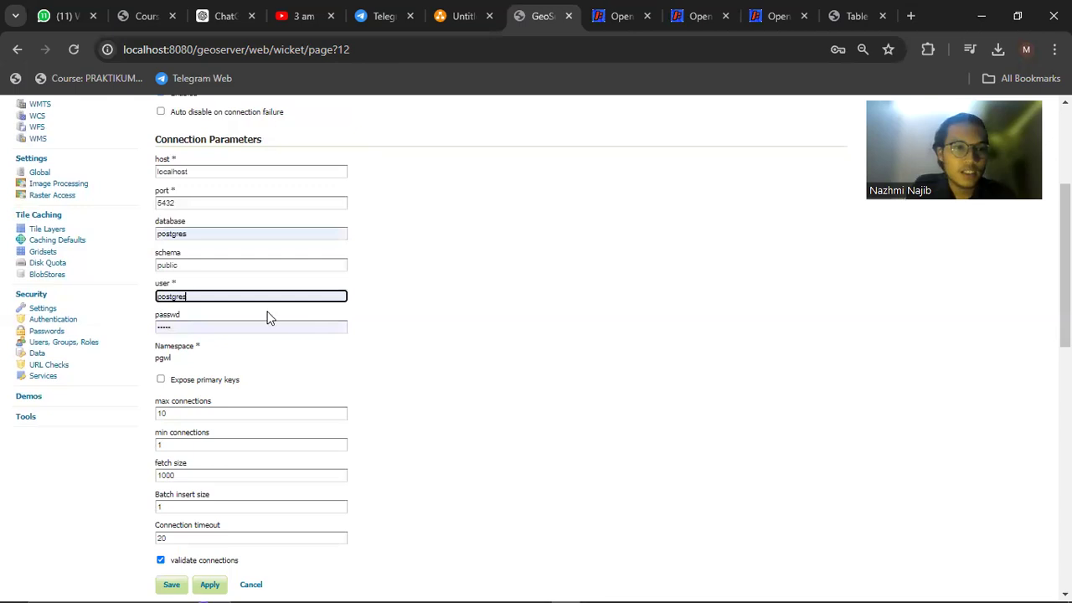
# Review the connection parameters and cancel the new PostGIS data source without saving
pyautogui.scroll(-1, 198, 282)
pyautogui.scroll(-1, 213, 207)
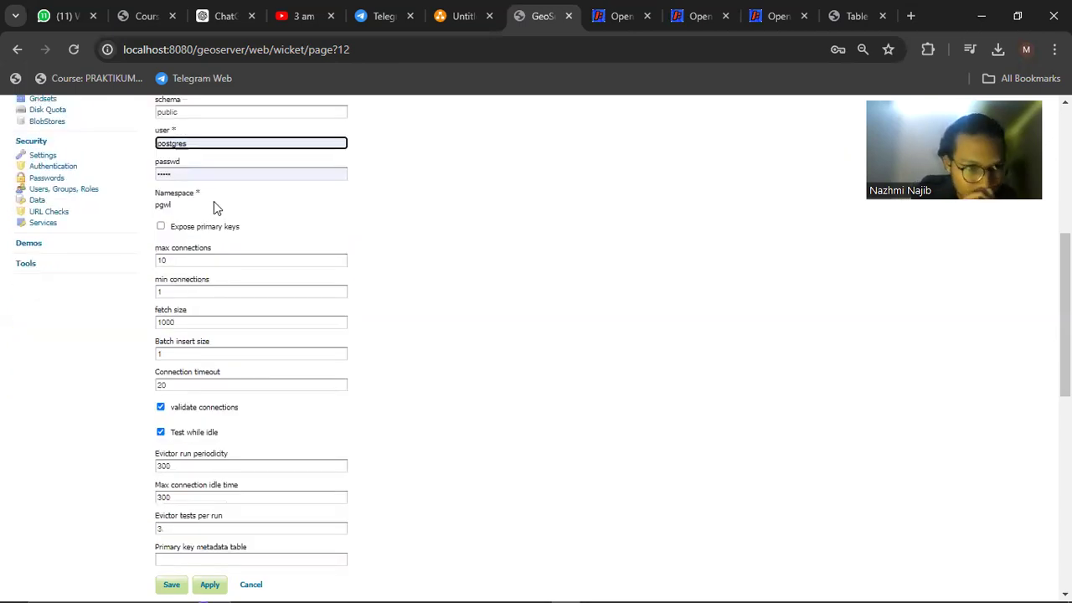
pyautogui.click(213, 208)
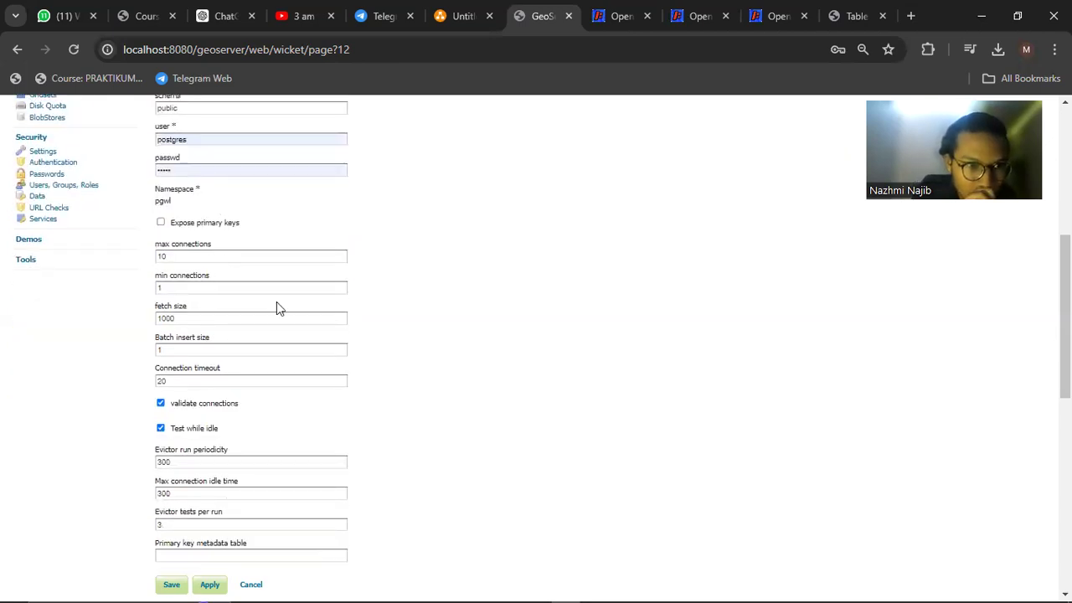
pyautogui.scroll(-5, 279, 308)
pyautogui.scroll(2, 279, 308)
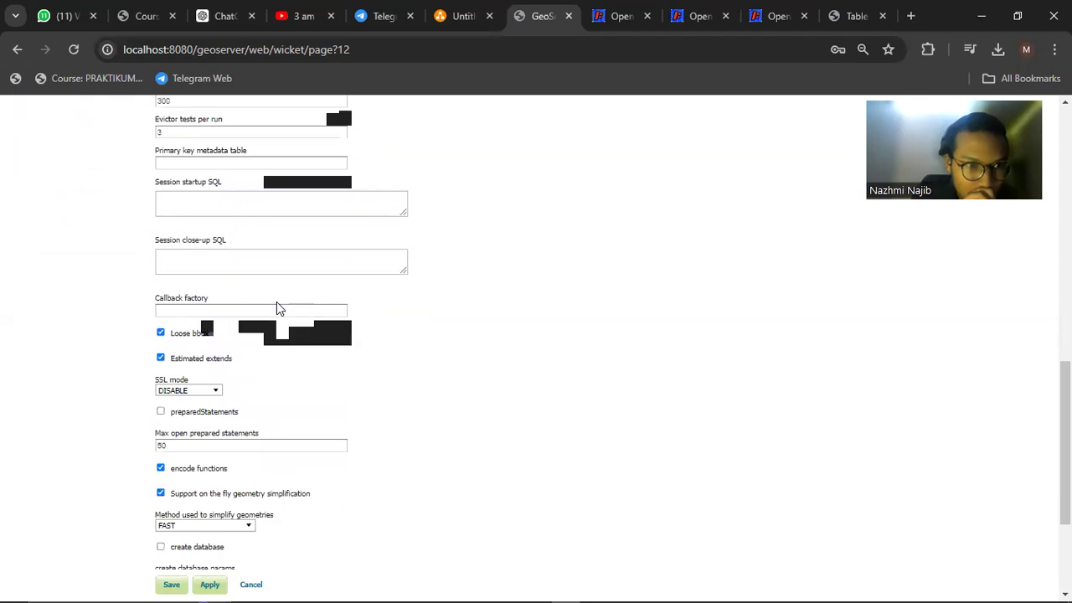
pyautogui.scroll(2, 276, 301)
pyautogui.scroll(2, 276, 302)
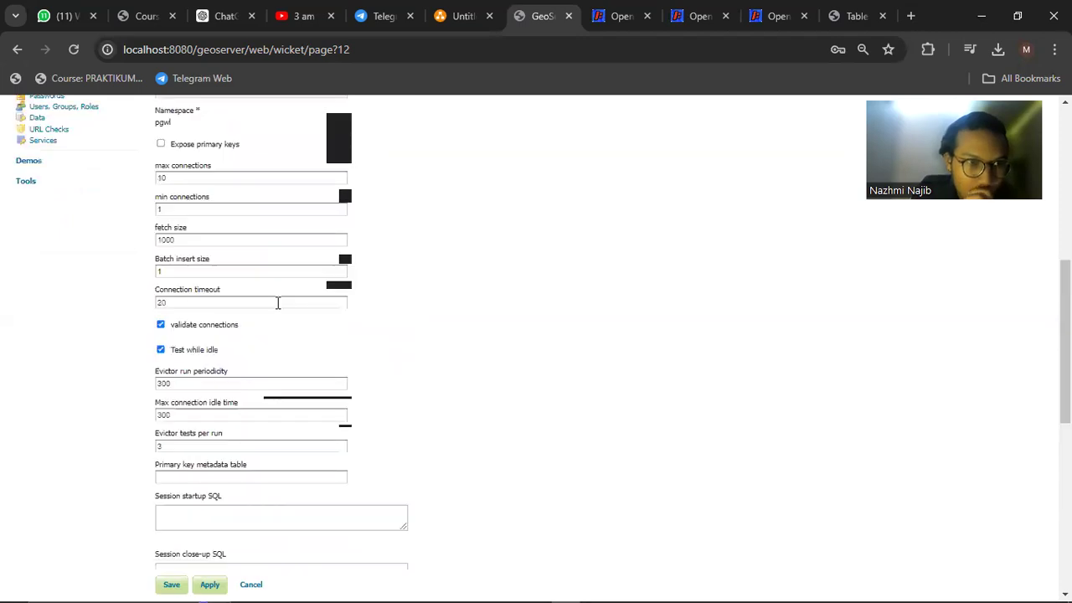
pyautogui.scroll(3, 277, 304)
pyautogui.scroll(2, 153, 304)
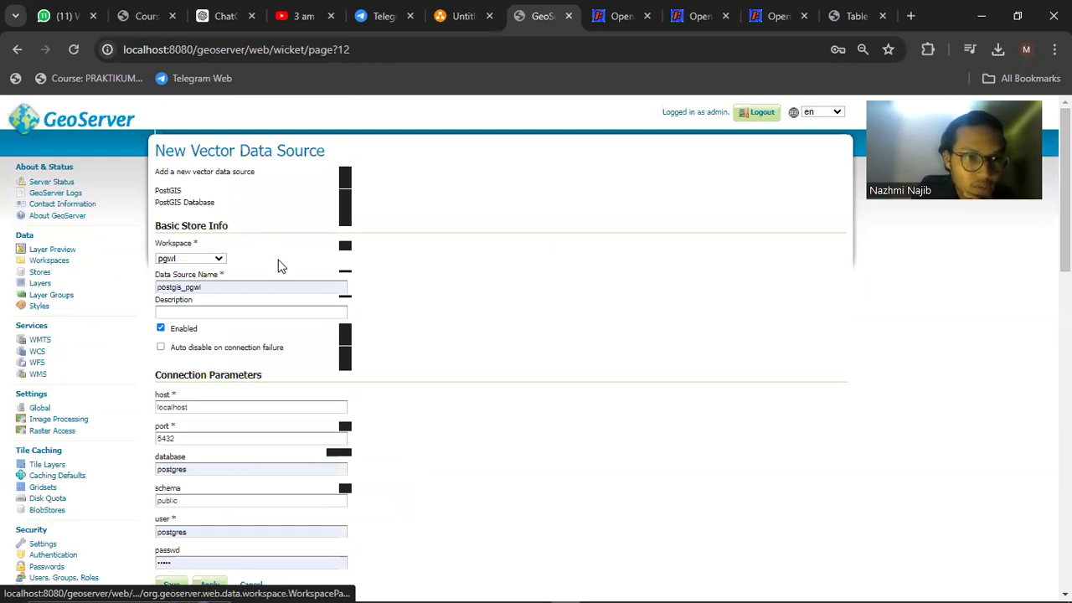
pyautogui.scroll(-5, 278, 266)
pyautogui.scroll(-4, 204, 358)
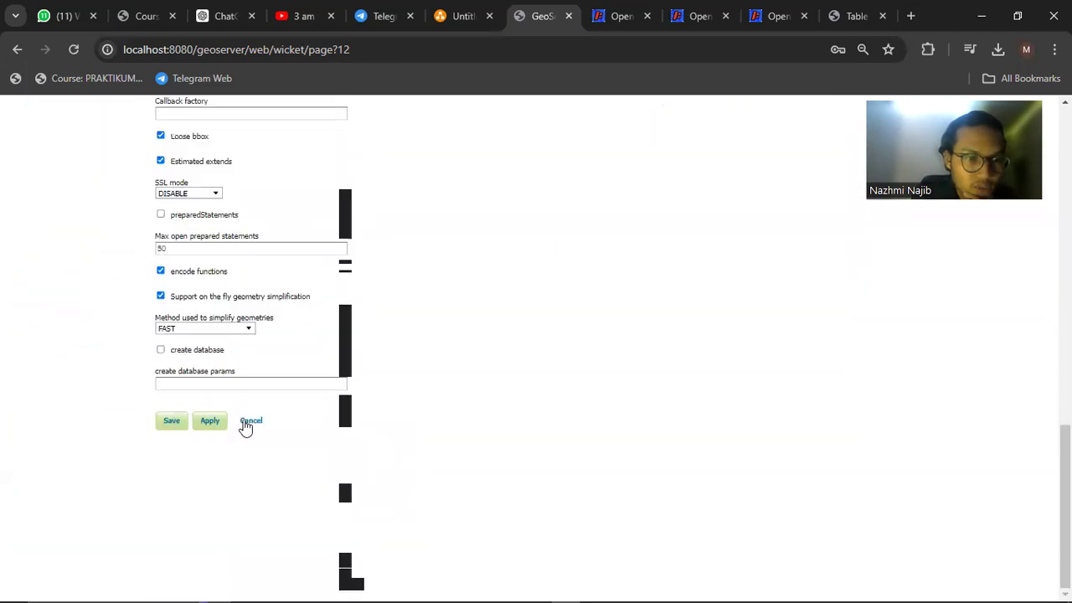
pyautogui.click(256, 423)
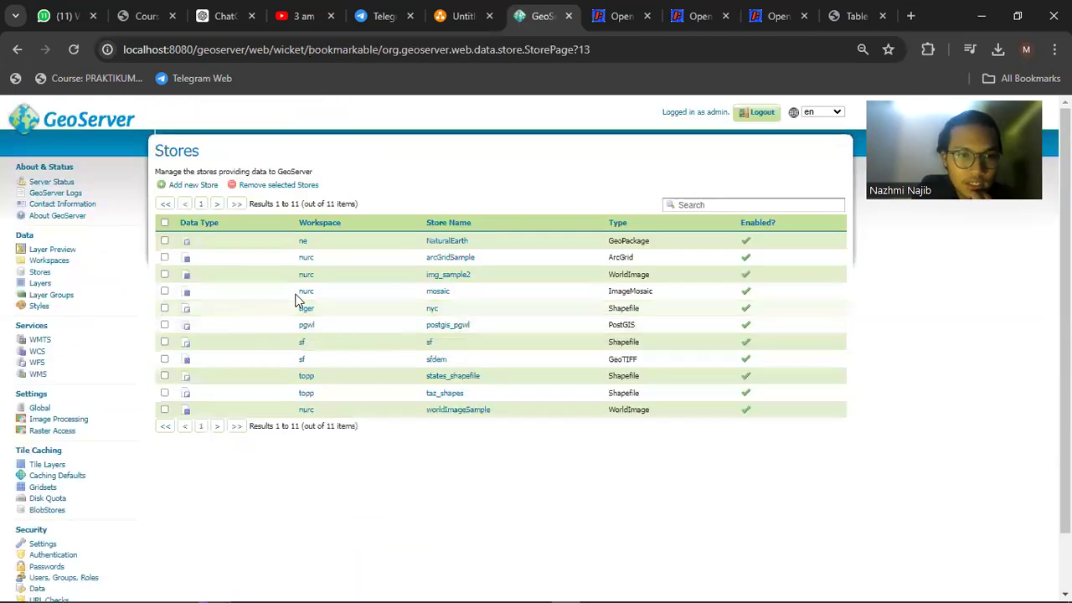
# Make pgwl the default workspace
pyautogui.click(307, 326)
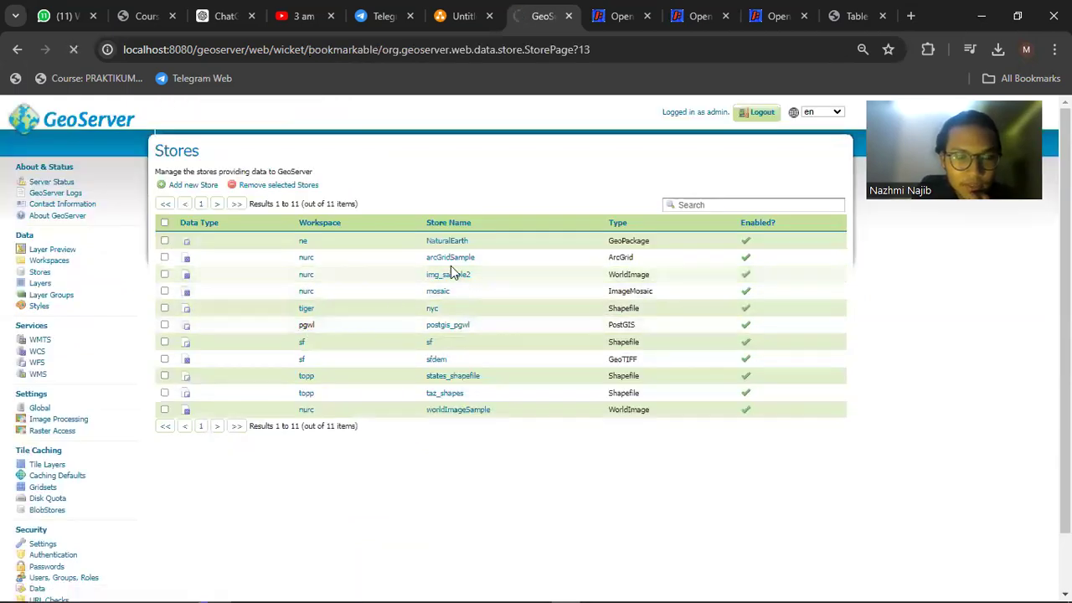
pyautogui.scroll(-3, 330, 269)
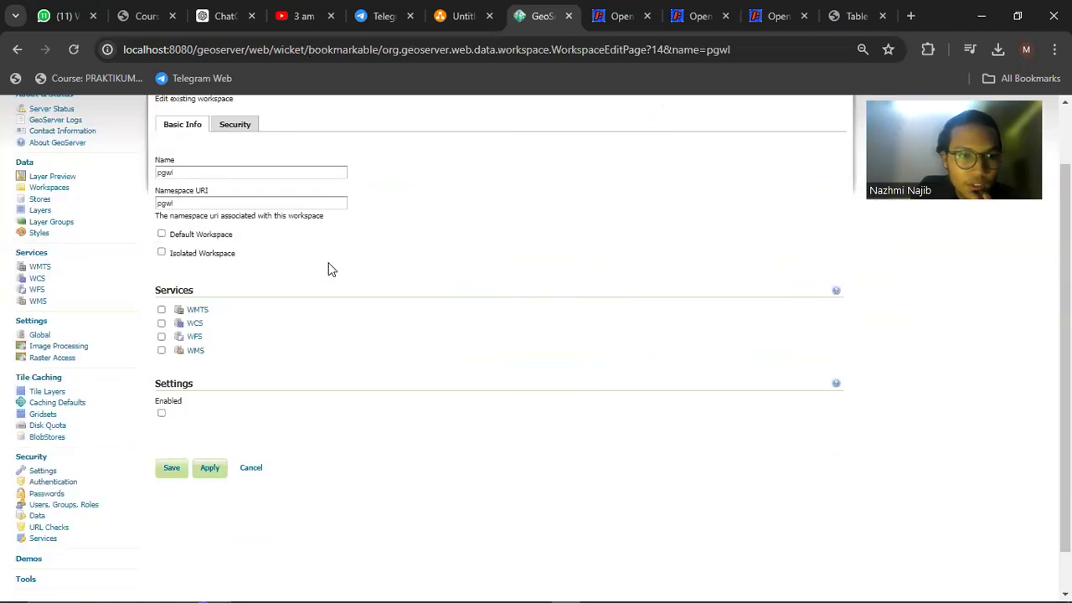
pyautogui.scroll(2, 252, 249)
pyautogui.scroll(-2, 252, 249)
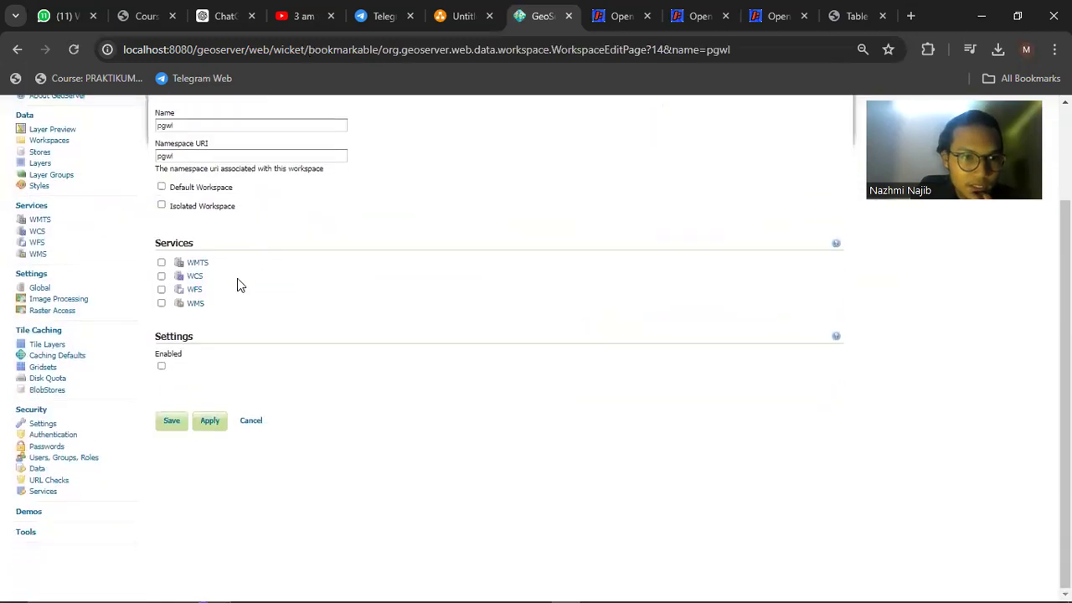
pyautogui.scroll(2, 198, 347)
pyautogui.click(190, 268)
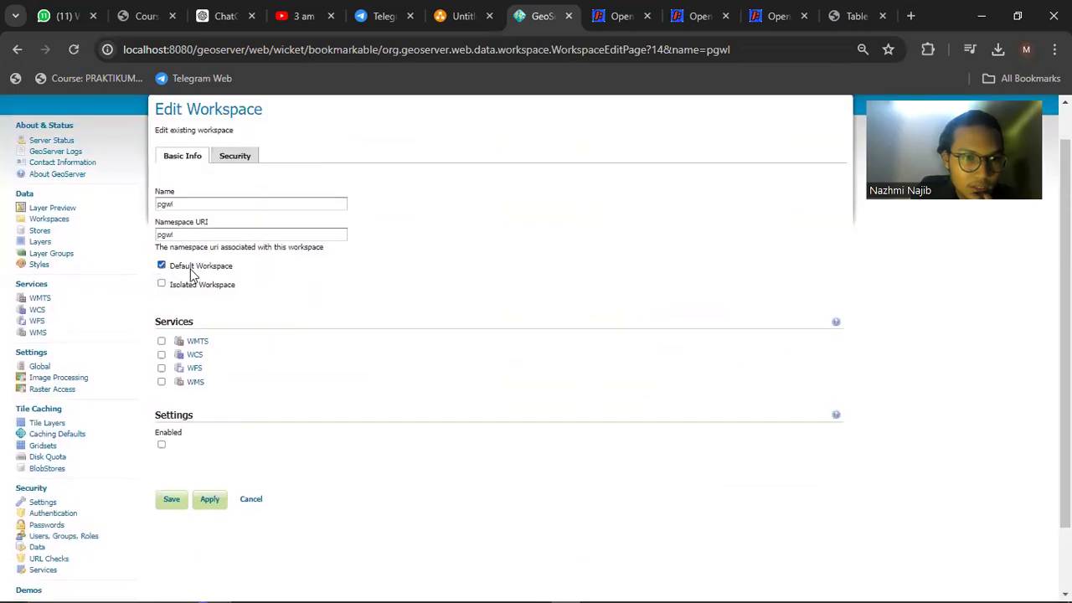
# Add a new layer from pgwl:postgis_pgwl and publish the users table
pyautogui.click(39, 241)
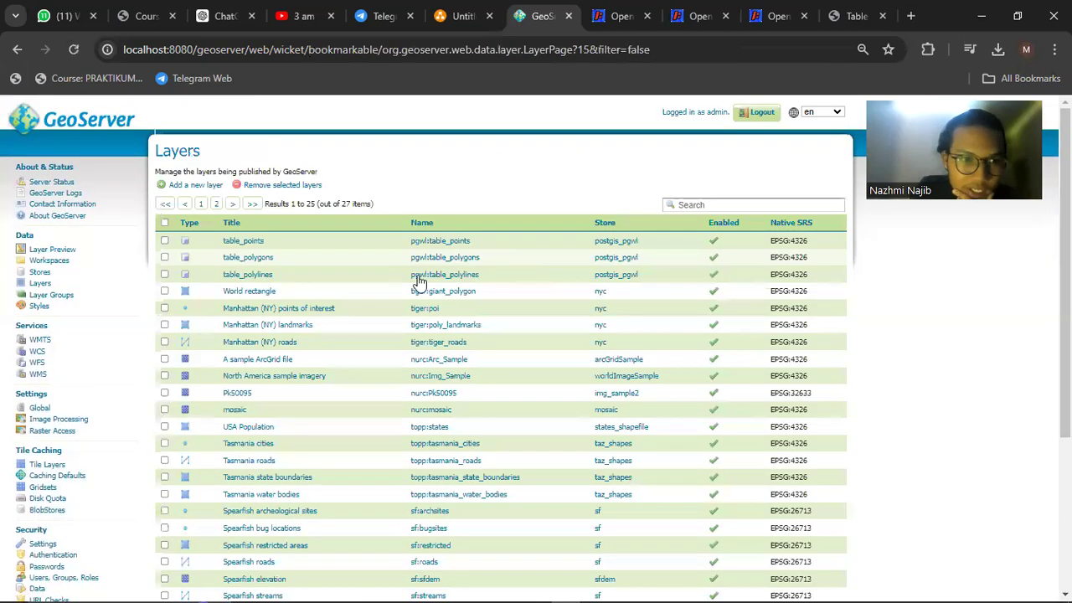
pyautogui.scroll(-1, 419, 284)
pyautogui.scroll(1, 454, 249)
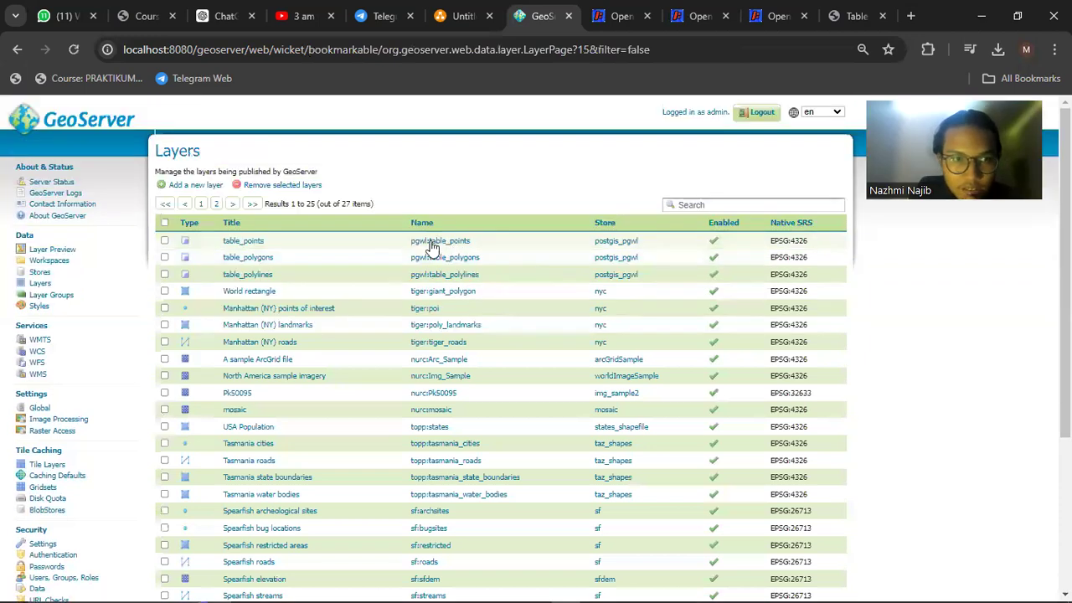
pyautogui.click(216, 185)
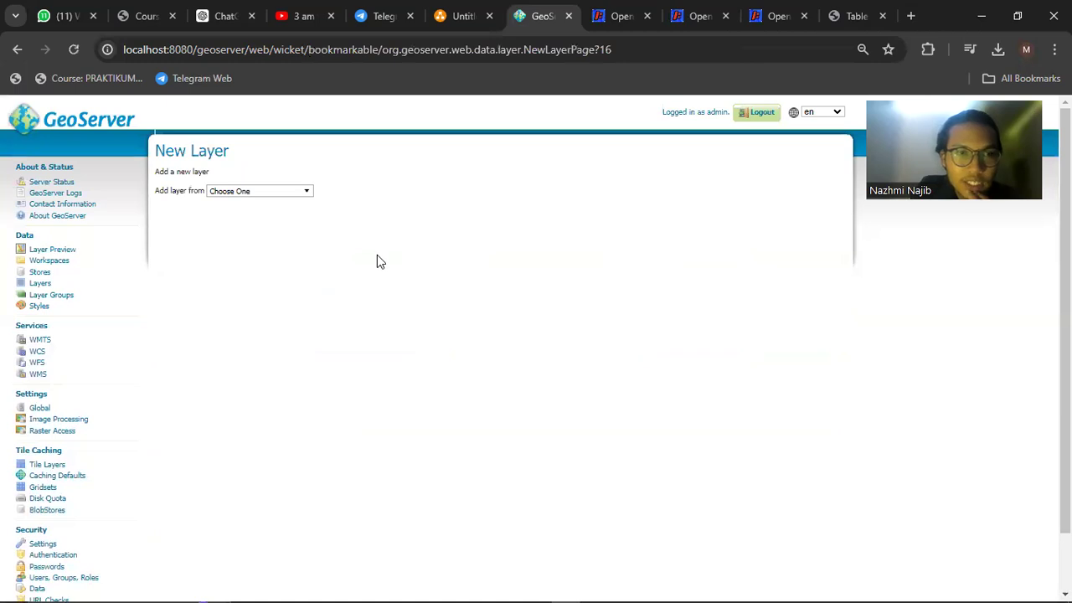
pyautogui.scroll(-1, 377, 260)
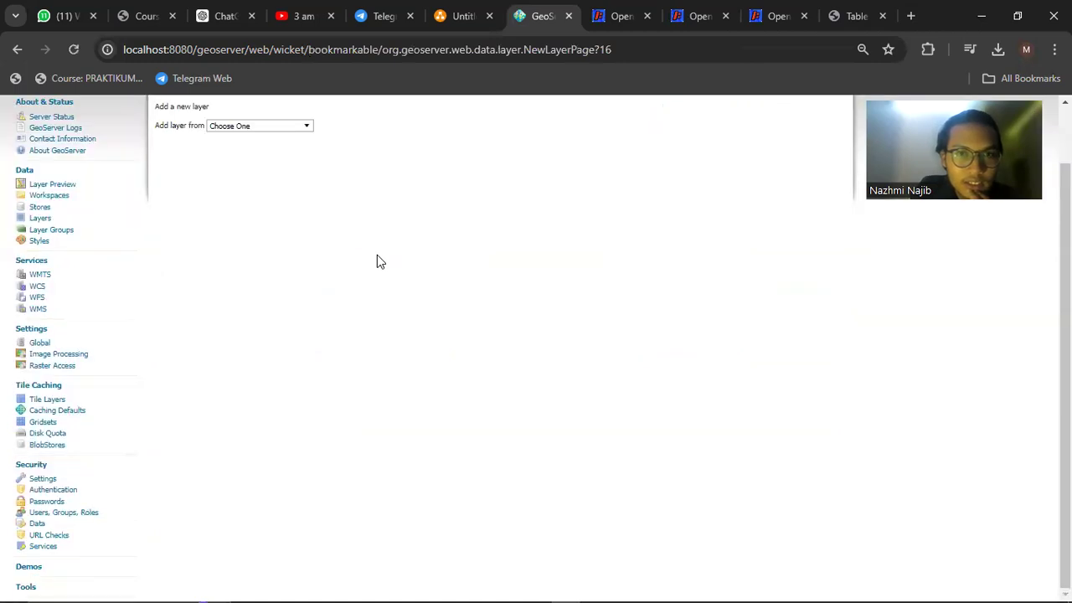
pyautogui.scroll(1, 258, 201)
pyautogui.click(260, 192)
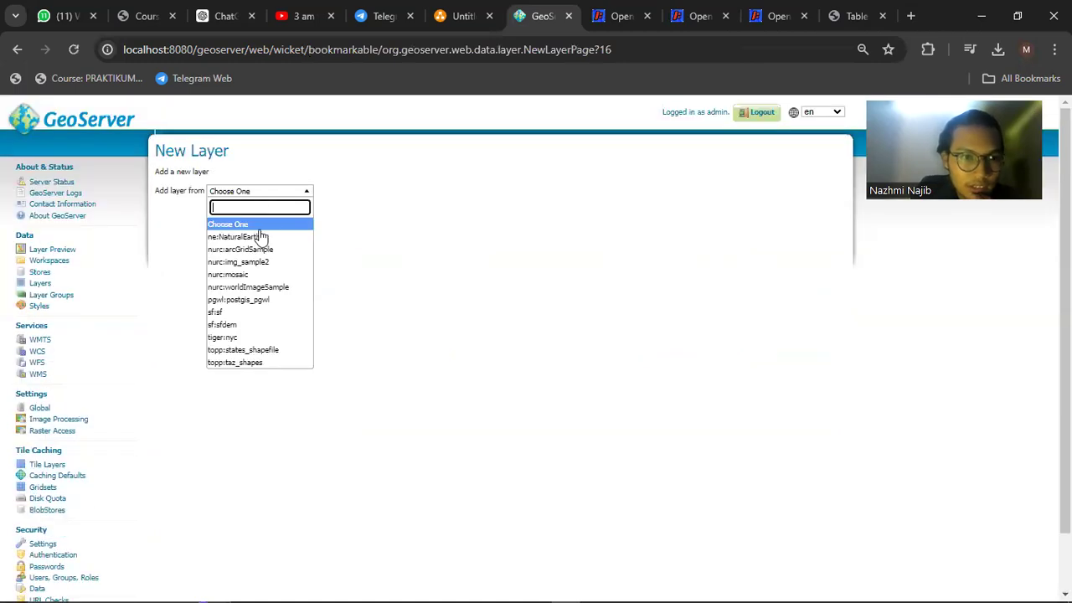
pyautogui.click(239, 299)
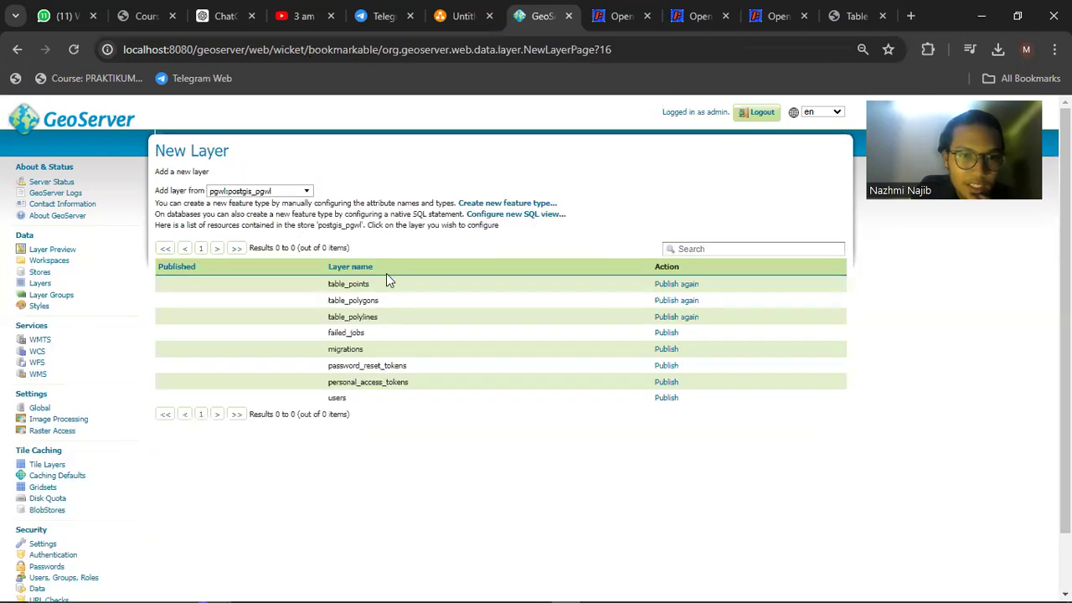
pyautogui.click(662, 400)
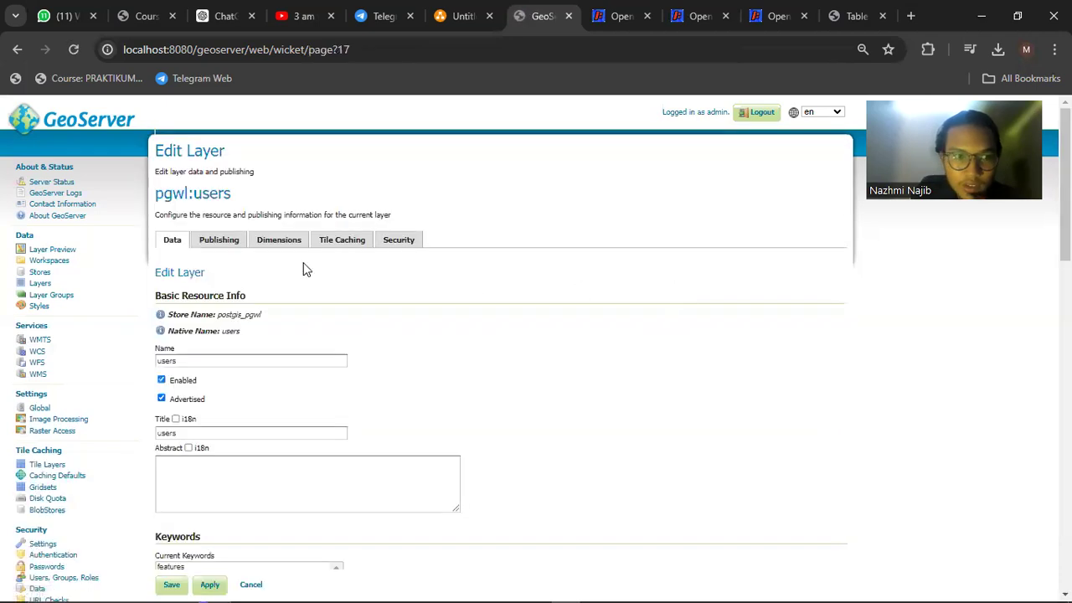
# Return to the postgis_pgwl table list and republish table_points
pyautogui.scroll(-5, 310, 281)
pyautogui.click(16, 49)
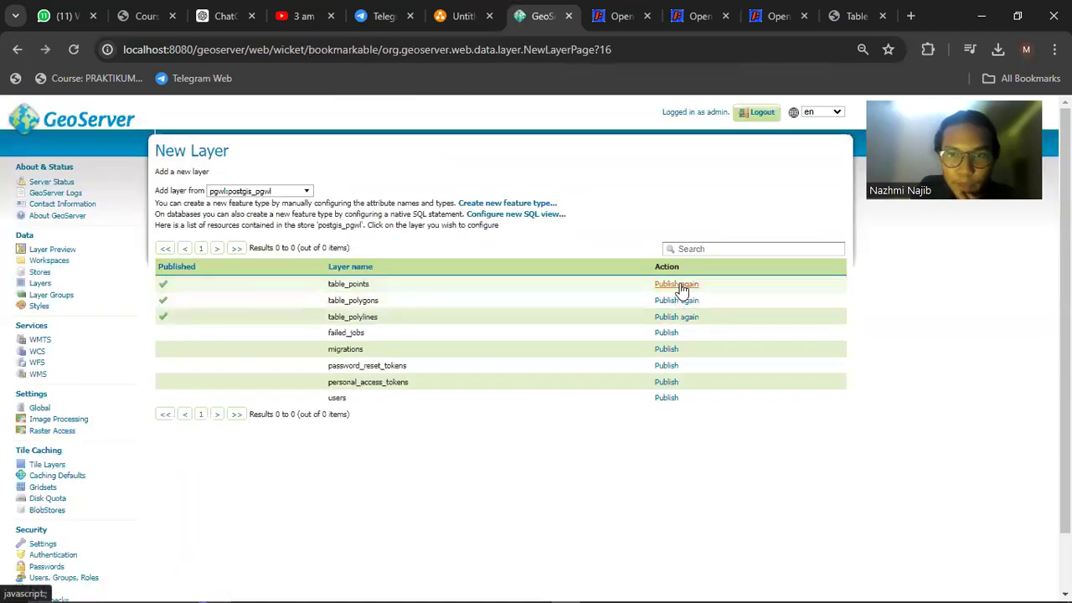
pyautogui.click(680, 285)
pyautogui.scroll(-3, 411, 277)
pyautogui.scroll(2, 310, 265)
pyautogui.scroll(-6, 302, 263)
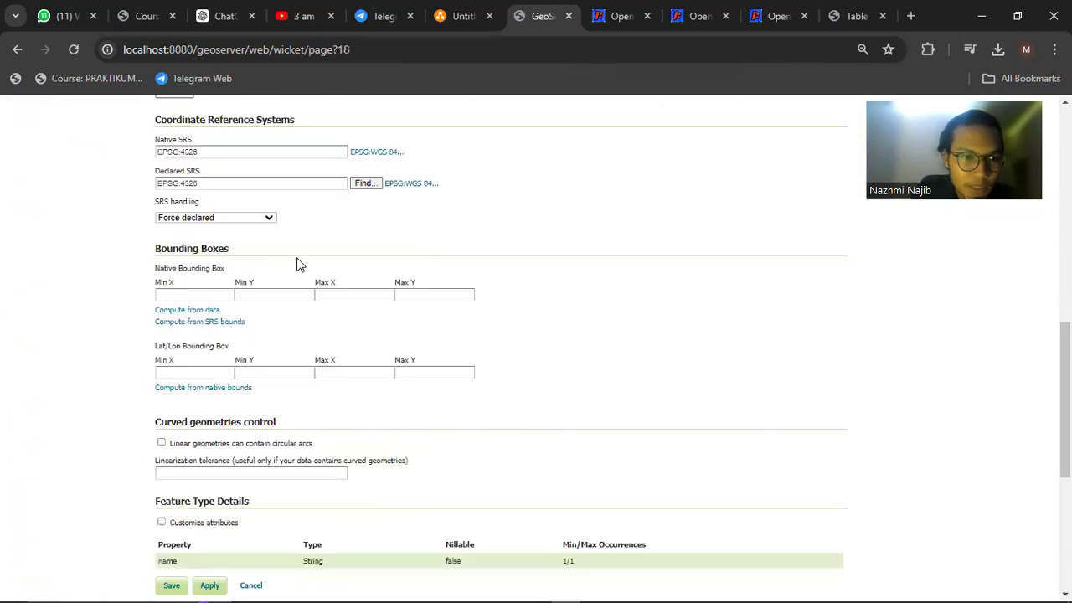
pyautogui.scroll(-1, 261, 262)
# Compute table_points' native and lat/lon bounding boxes, then leave the edit without saving
pyautogui.click(202, 225)
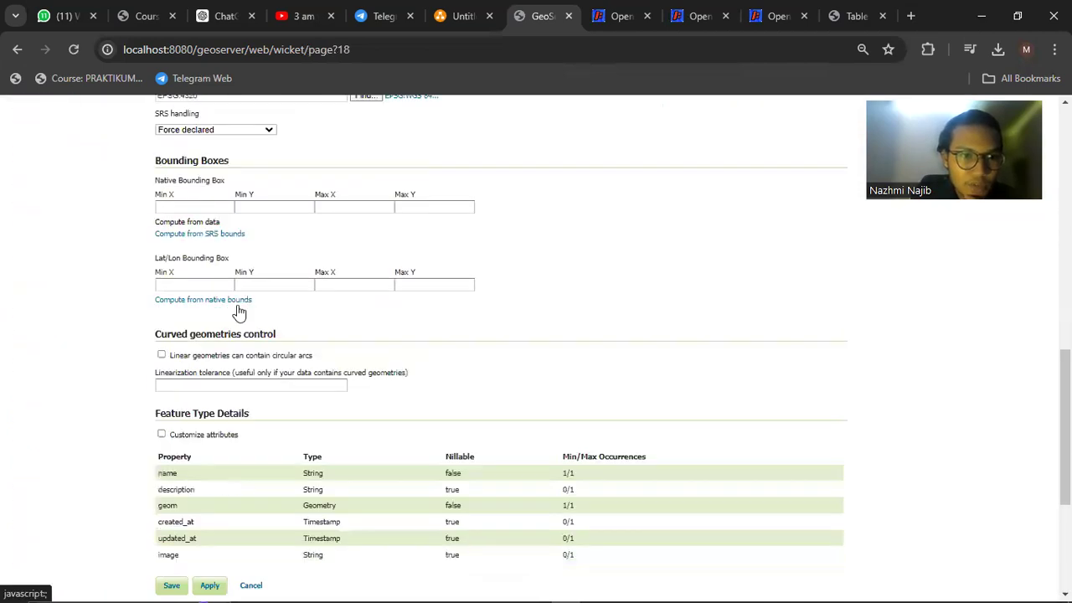
pyautogui.click(228, 302)
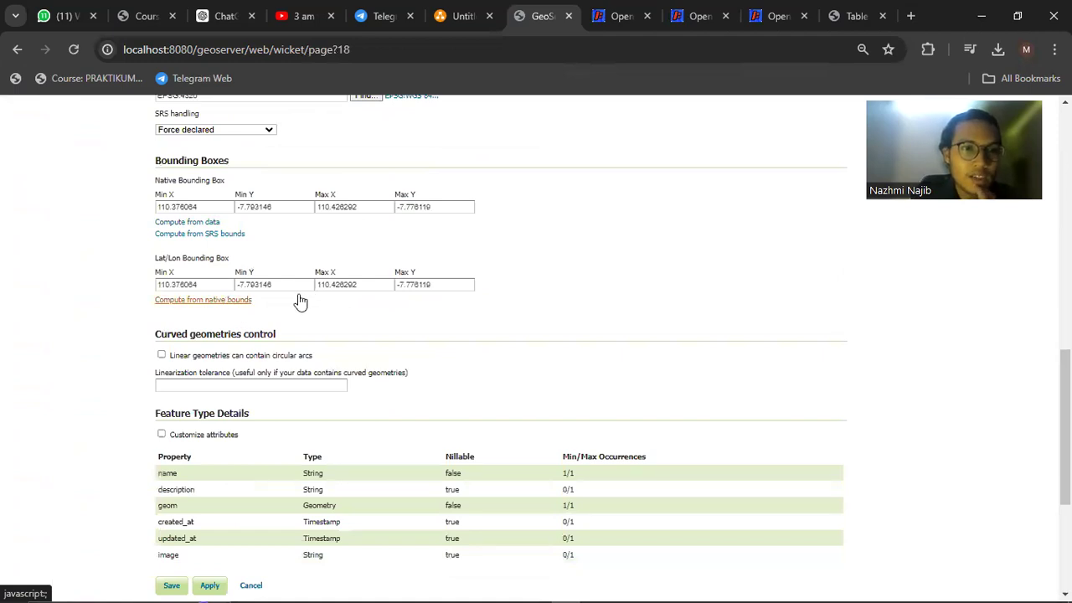
pyautogui.scroll(-2, 300, 301)
pyautogui.scroll(2, 299, 302)
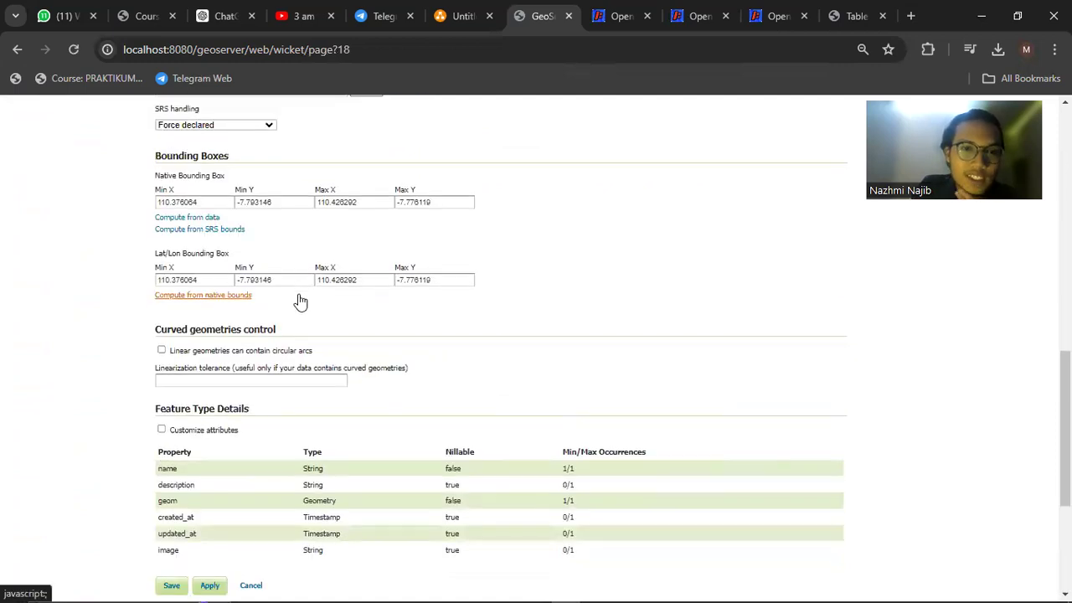
pyautogui.scroll(-3, 263, 422)
pyautogui.click(250, 454)
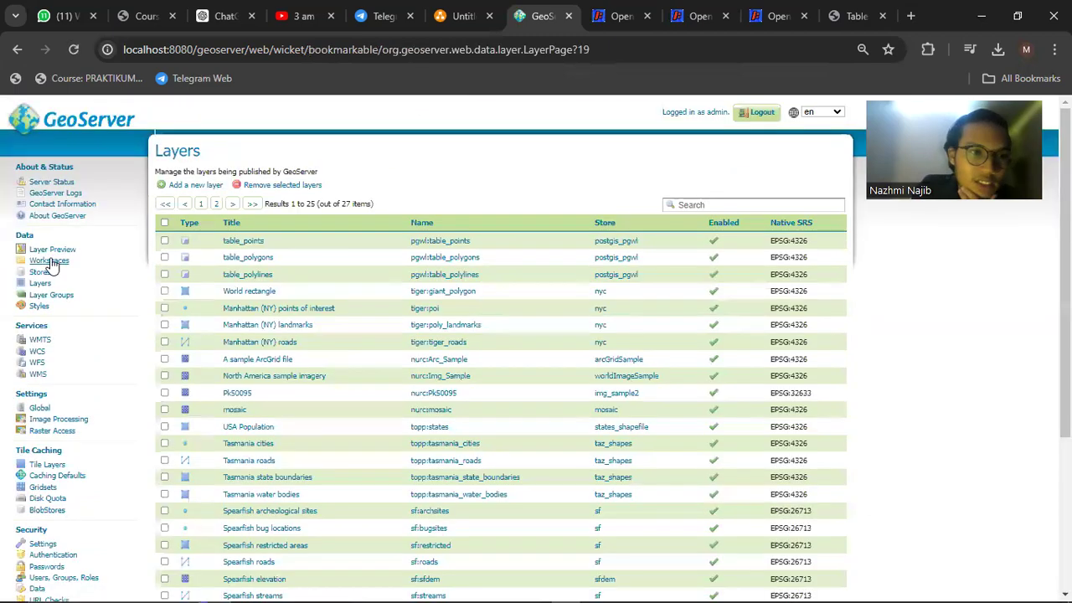
# Preview table_polygons, table_polylines and table_points in OpenLayers, then switch to QGIS
pyautogui.click(52, 252)
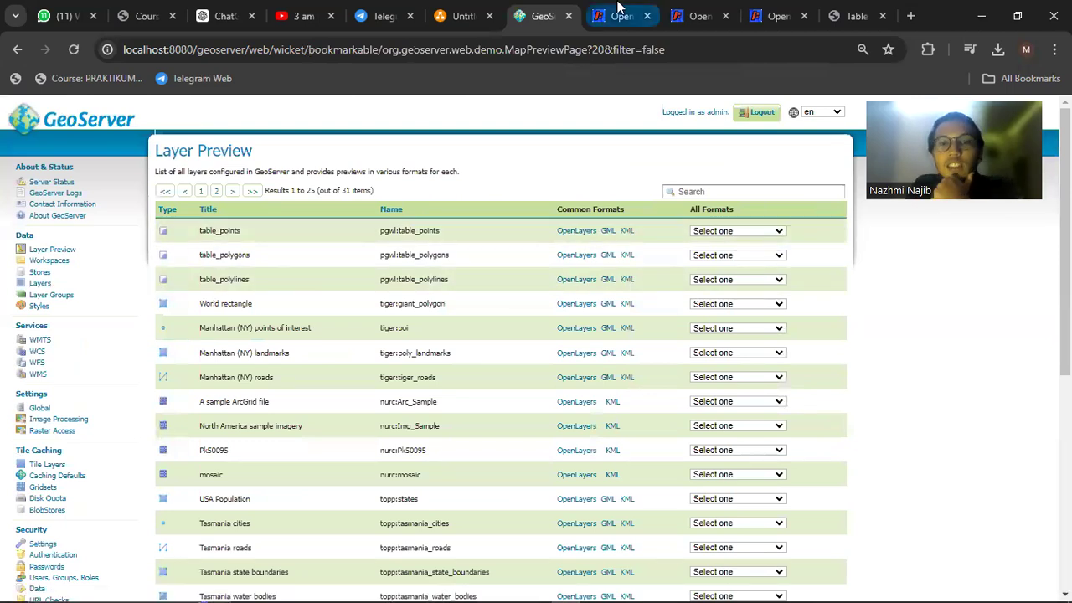
pyautogui.click(618, 12)
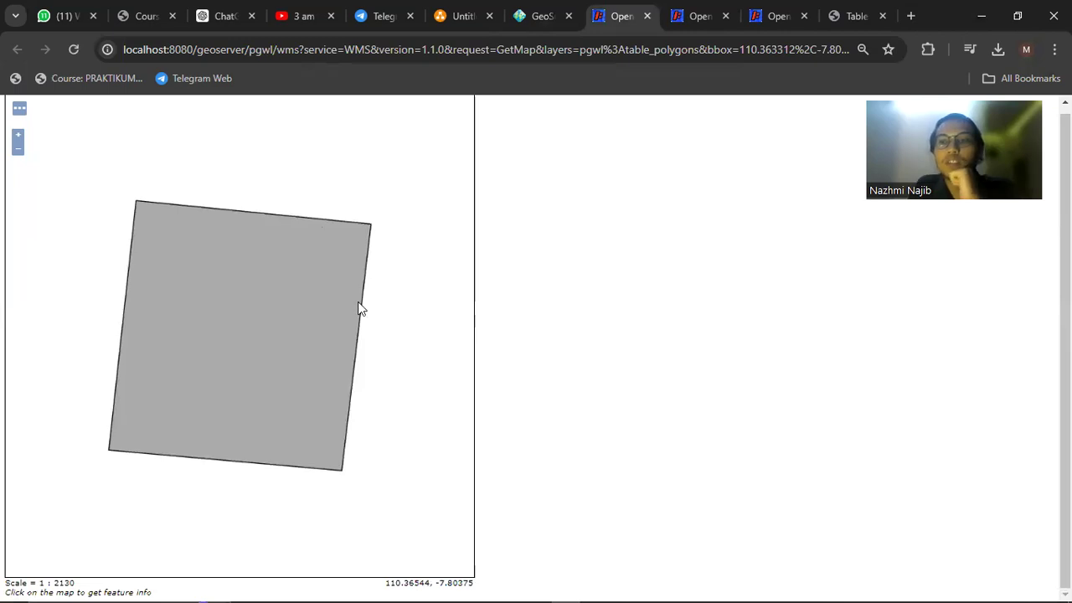
pyautogui.click(695, 15)
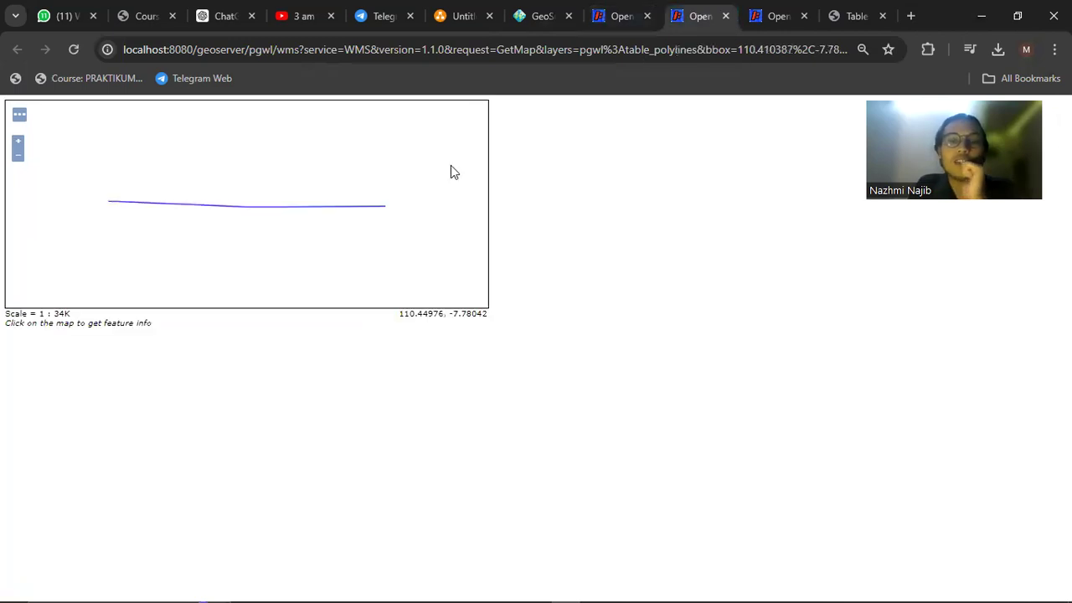
pyautogui.click(771, 17)
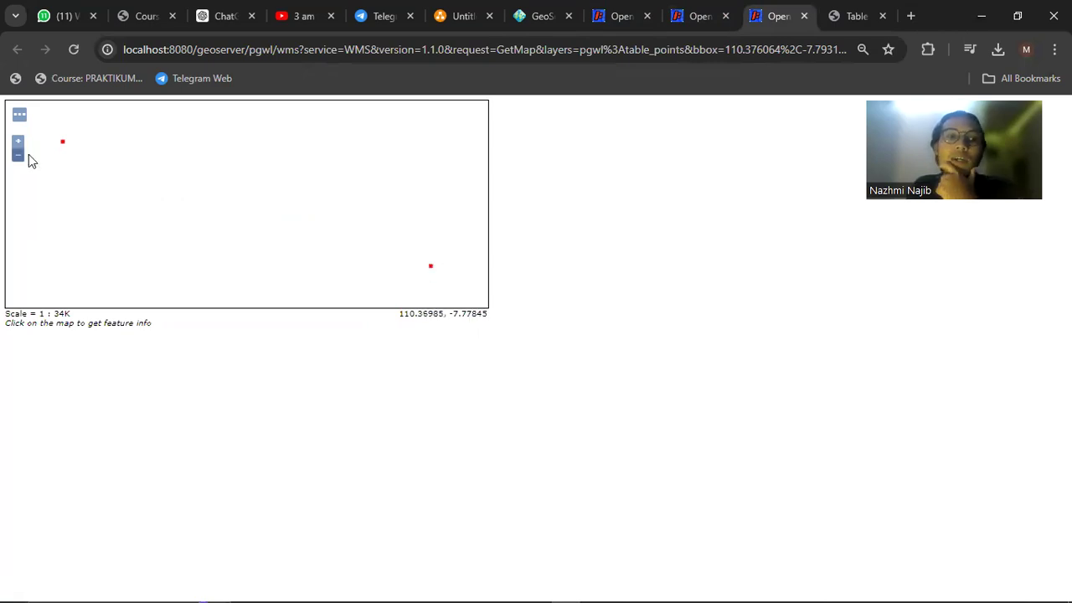
pyautogui.hotkey('ctrl', 'shift', 'Tab')
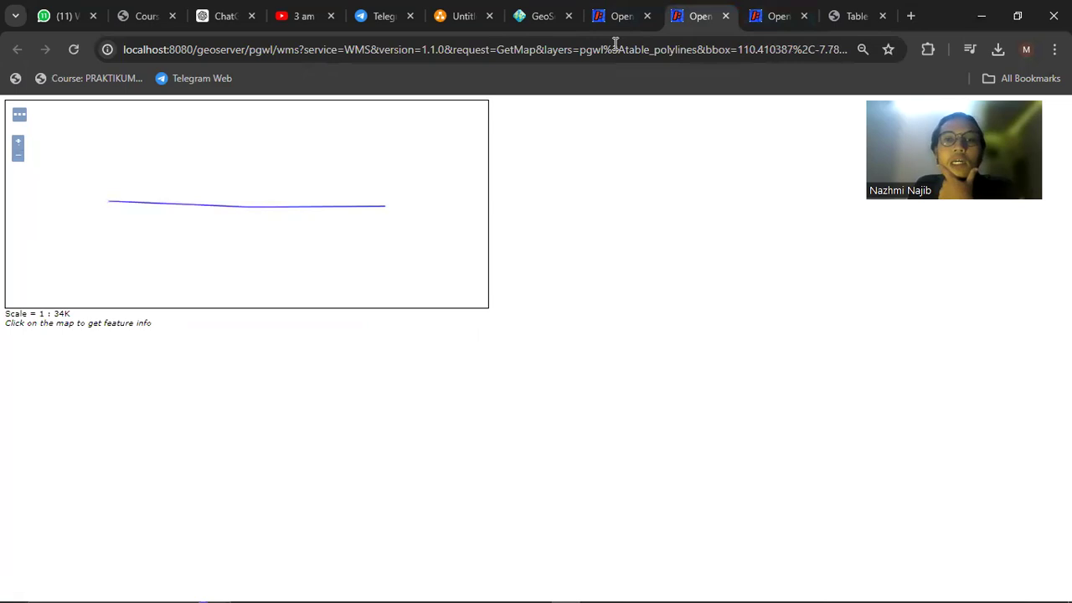
pyautogui.click(619, 12)
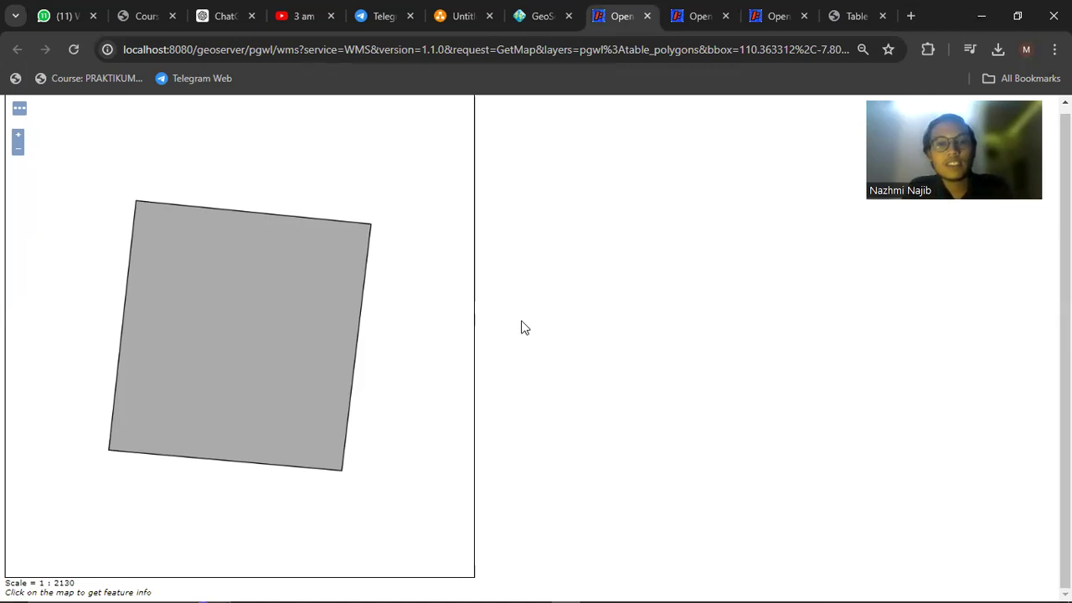
pyautogui.hotkey('alt', 'Tab')
pyautogui.hotkey('alt', 'Tab')
pyautogui.hotkey('alt', 'Tab')
pyautogui.hotkey('alt', 'Tab')
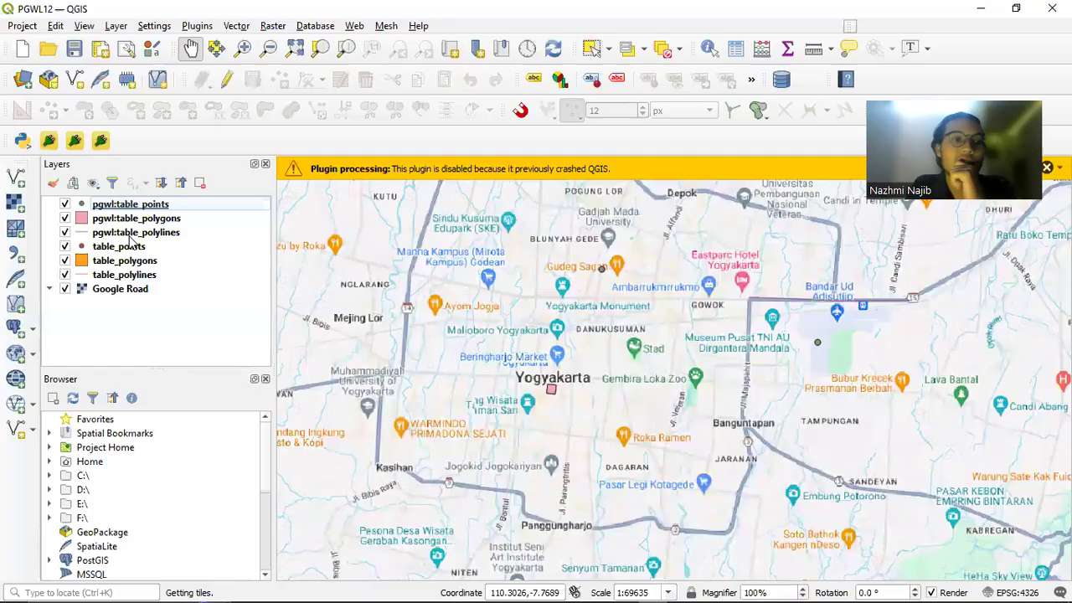
# Create a new PostgreSQL connection named pgwl to host localhost, database postgres
pyautogui.click(16, 329)
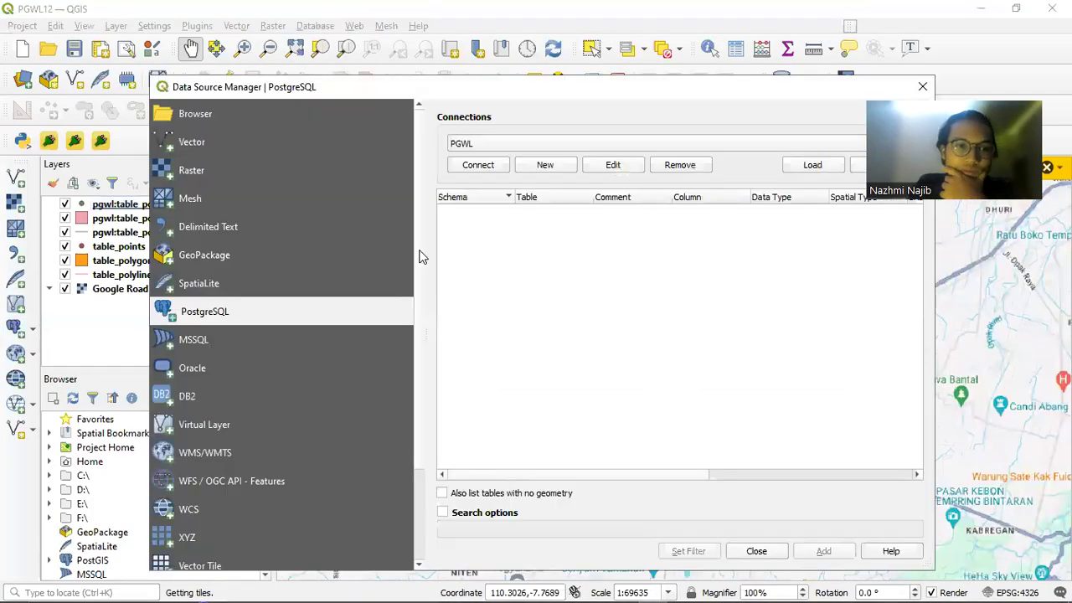
pyautogui.click(542, 142)
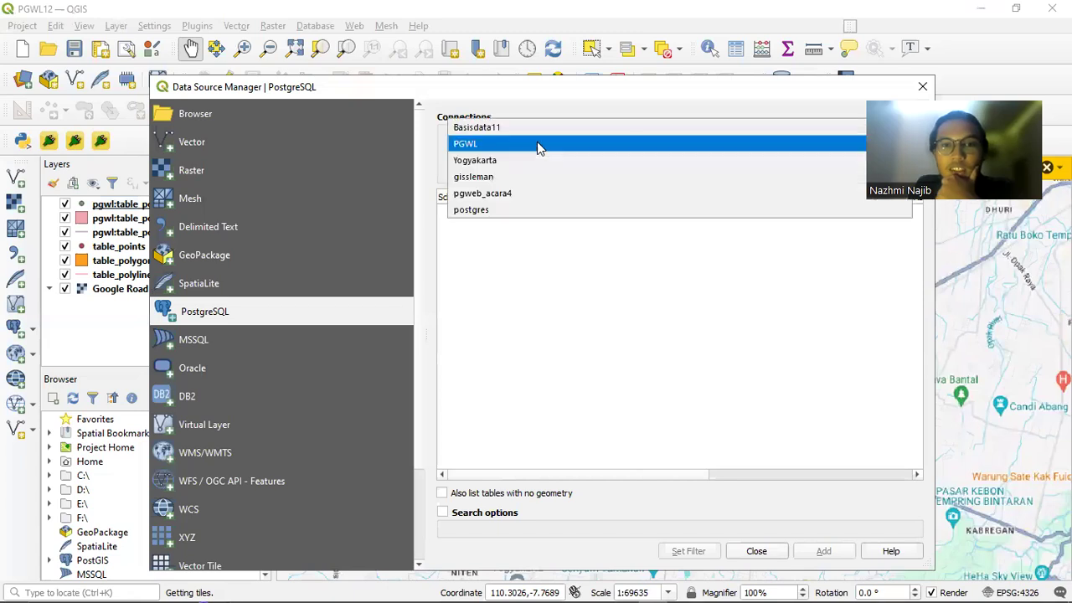
pyautogui.click(526, 150)
pyautogui.click(547, 165)
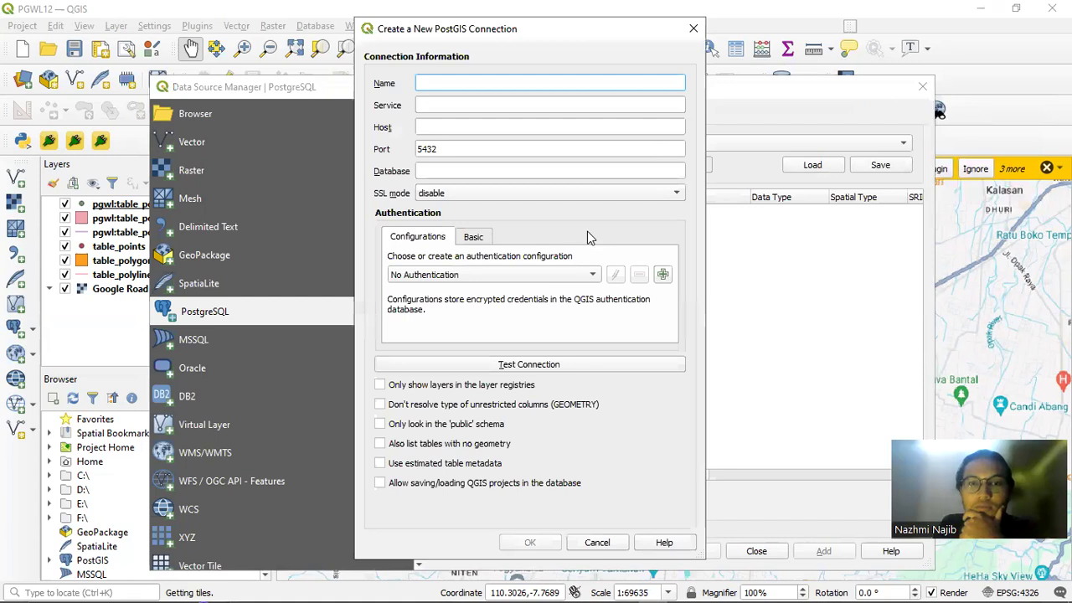
pyautogui.click(437, 109)
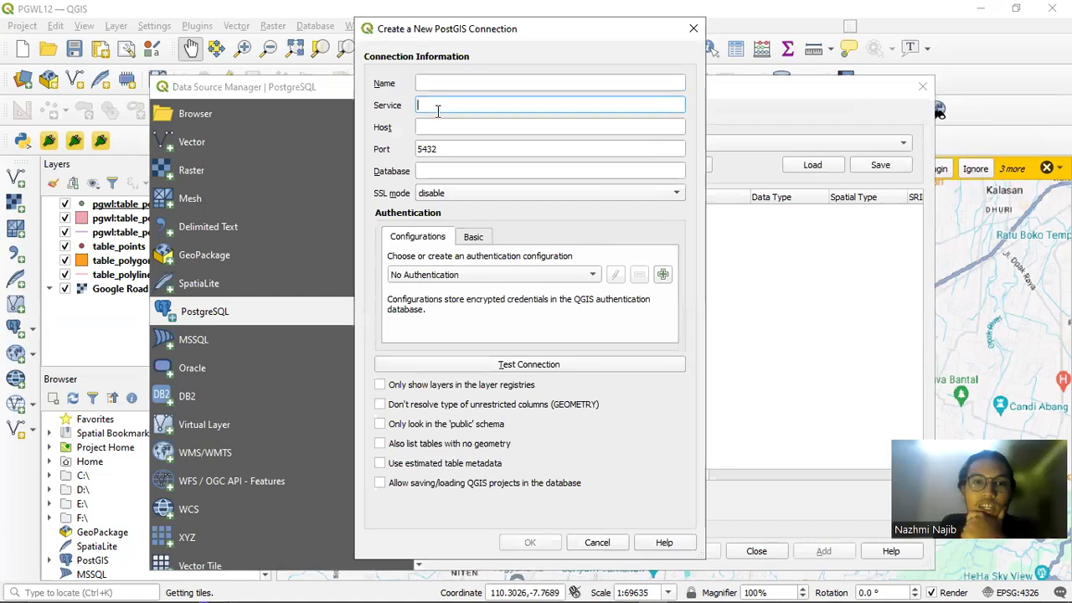
pyautogui.click(459, 126)
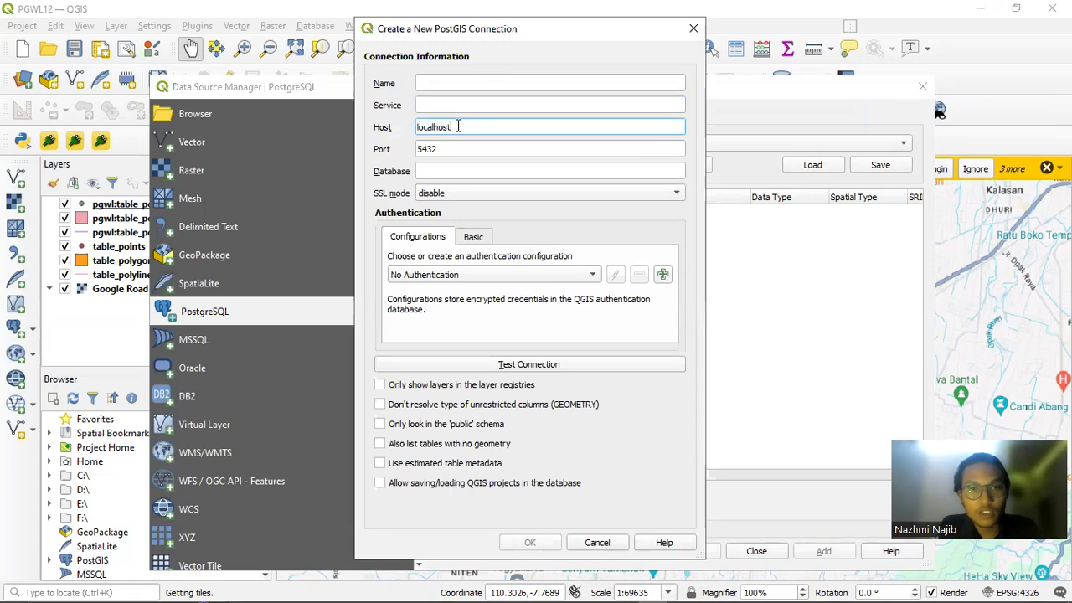
pyautogui.click(460, 168)
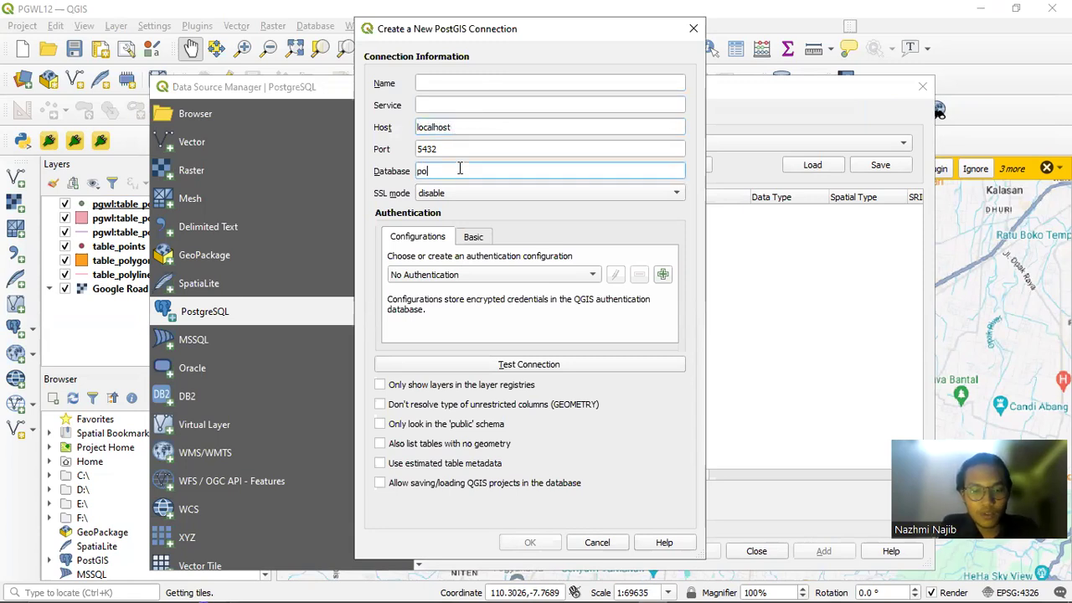
pyautogui.click(451, 84)
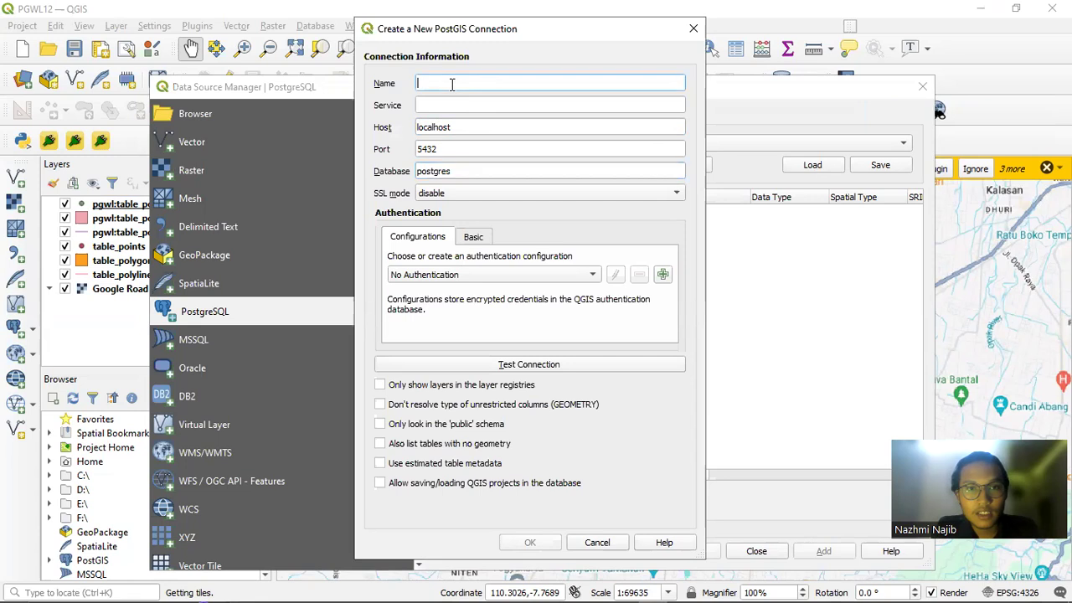
pyautogui.write('pgwl')
pyautogui.click(455, 99)
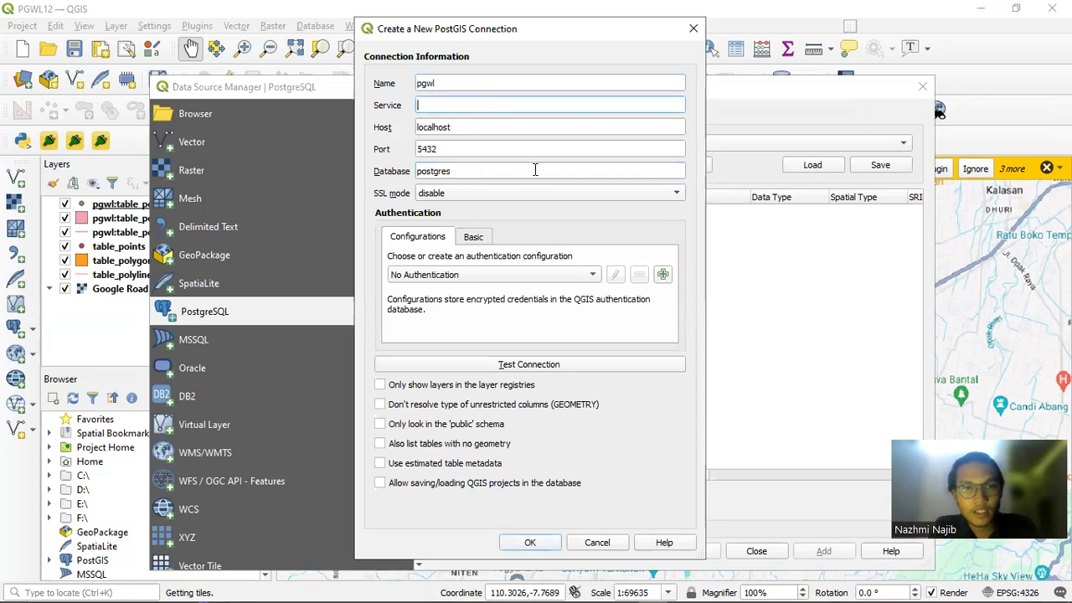
# Enter the database user name and password under Basic credentials and store both
pyautogui.click(483, 240)
pyautogui.click(485, 263)
pyautogui.write('postgres')
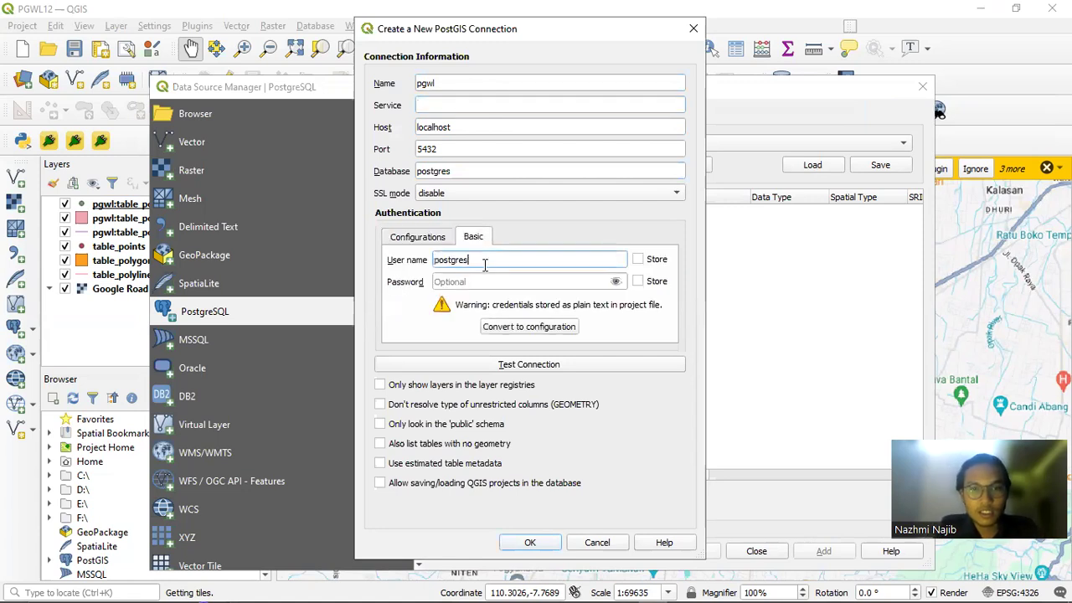
pyautogui.click(477, 285)
pyautogui.write('admin')
pyautogui.click(639, 260)
pyautogui.click(639, 282)
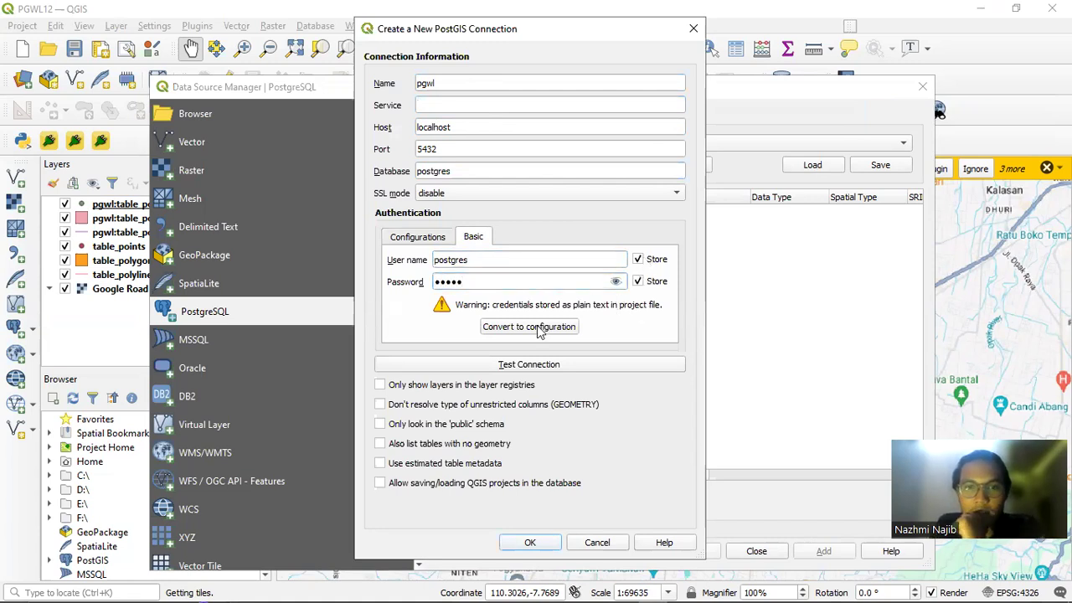
# Test and connect, list table_points, table_polygons and table_polylines in public, then close
pyautogui.click(536, 366)
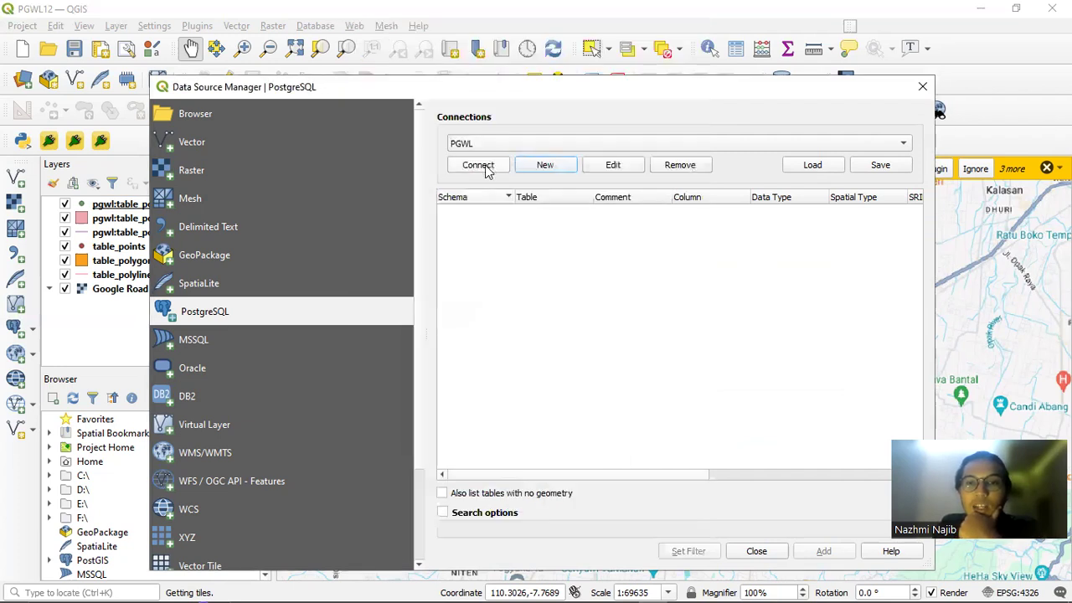
pyautogui.click(485, 165)
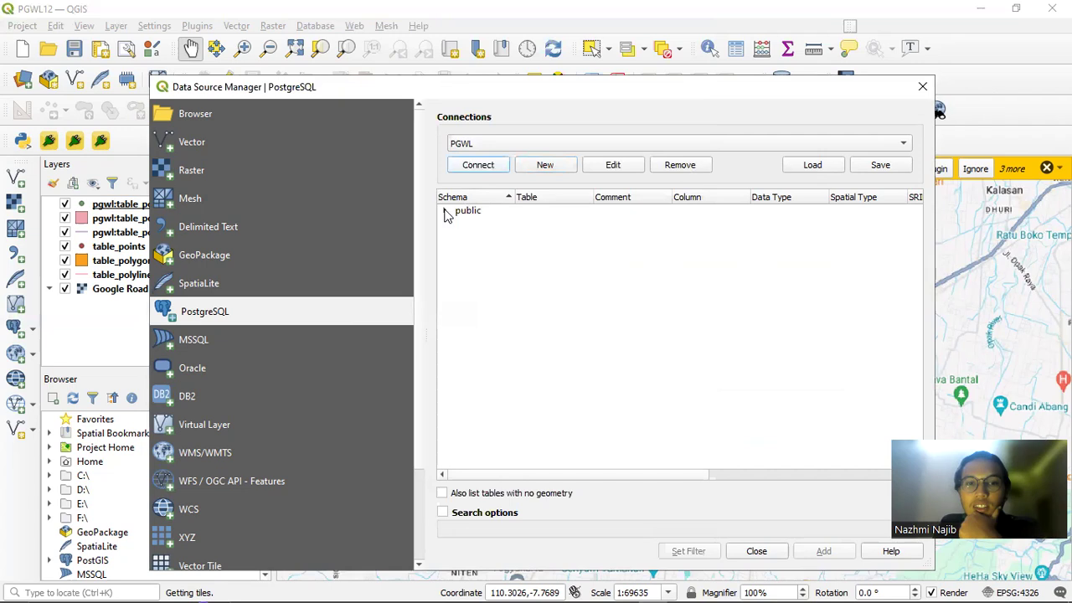
pyautogui.click(445, 212)
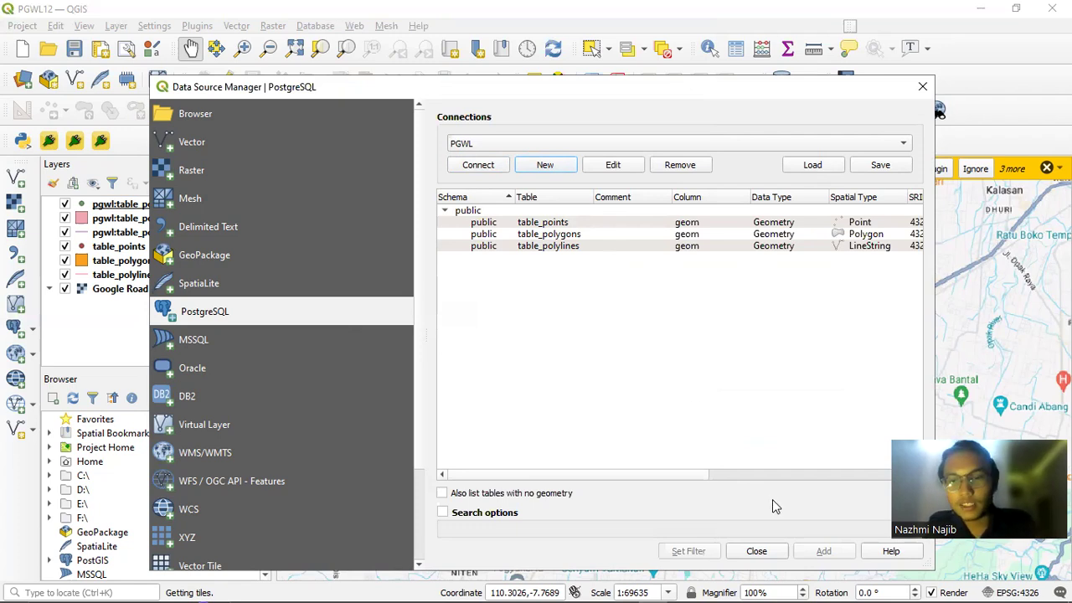
pyautogui.moveTo(604, 227); pyautogui.dragTo(603, 250)
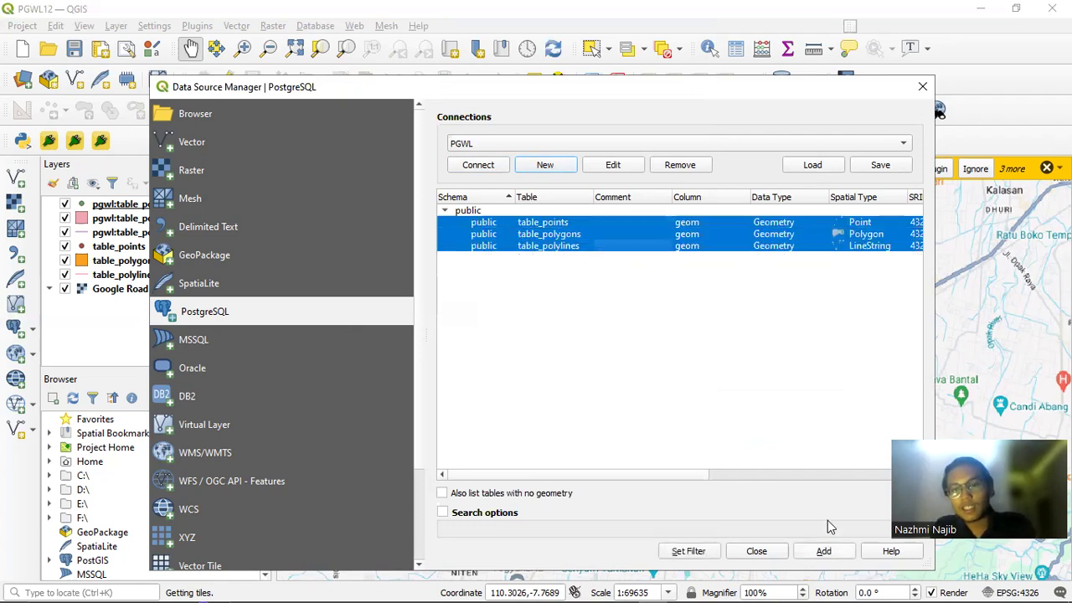
pyautogui.click(922, 86)
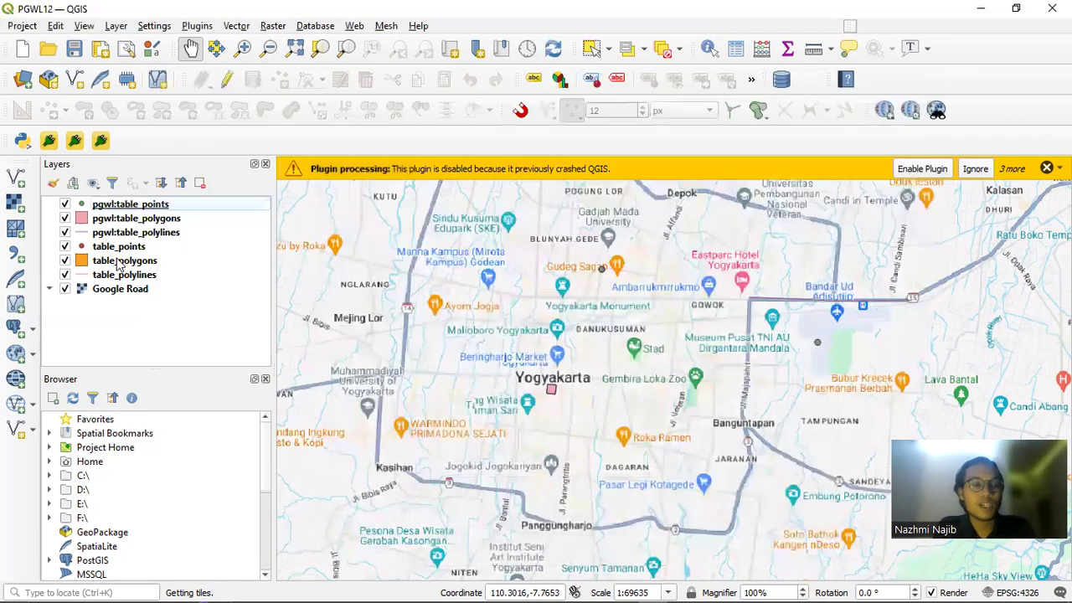
# Hide the three pgwl table layers and pan the map around central Yogyakarta
pyautogui.click(65, 204)
pyautogui.click(64, 218)
pyautogui.click(64, 232)
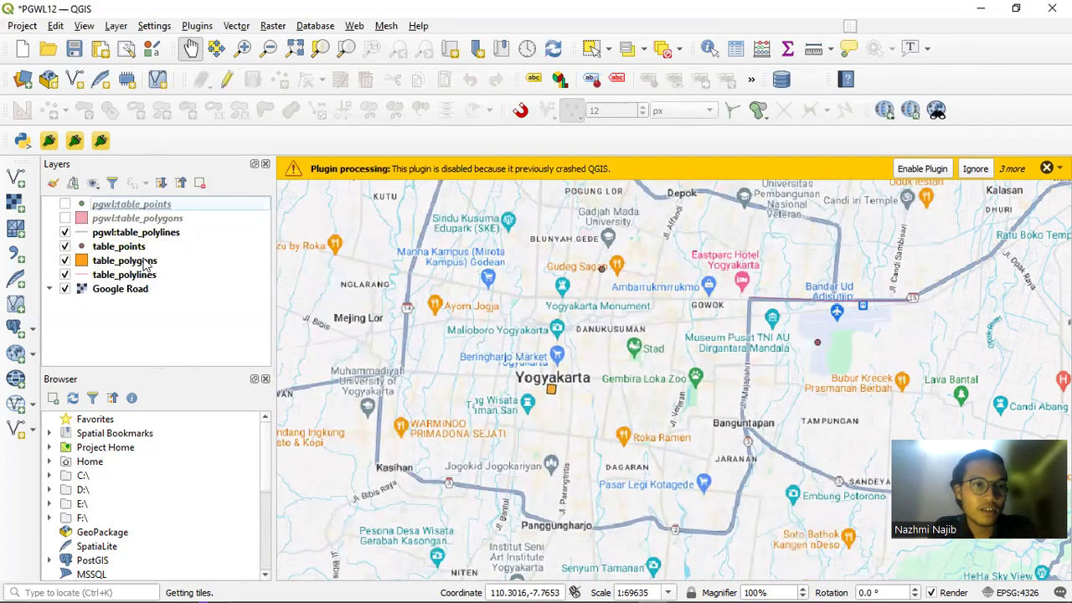
pyautogui.moveTo(605, 309); pyautogui.dragTo(571, 320)
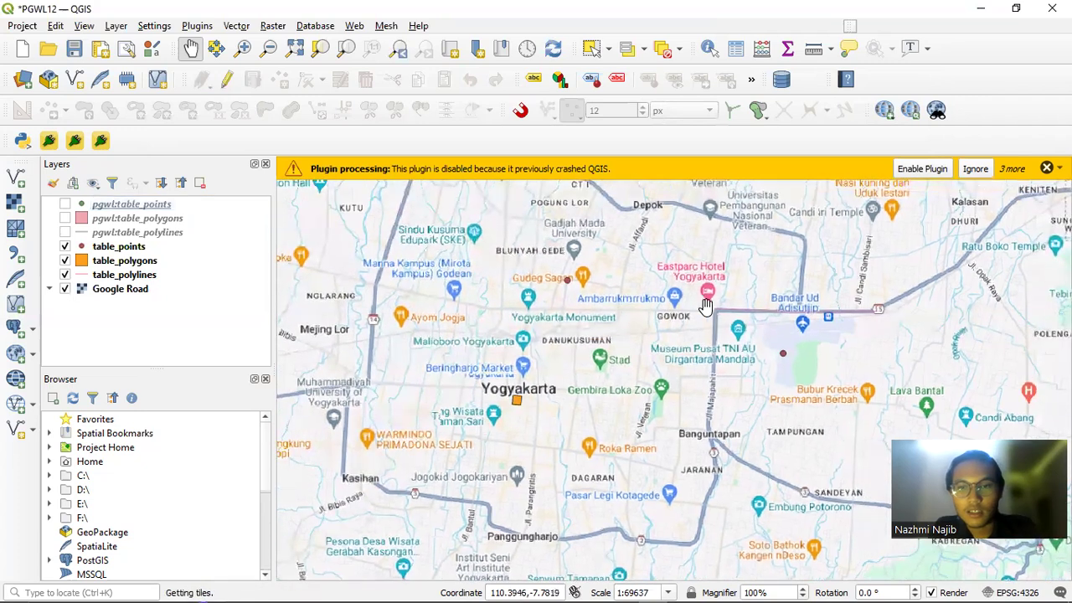
pyautogui.scroll(-1, 624, 329)
pyautogui.scroll(2, 624, 329)
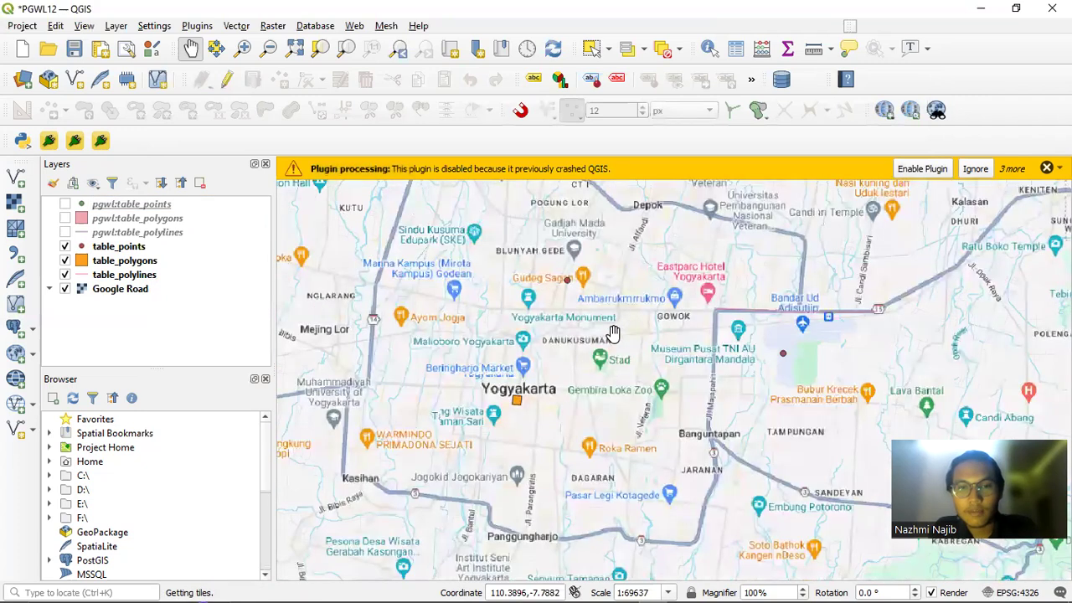
pyautogui.moveTo(553, 342); pyautogui.dragTo(567, 315)
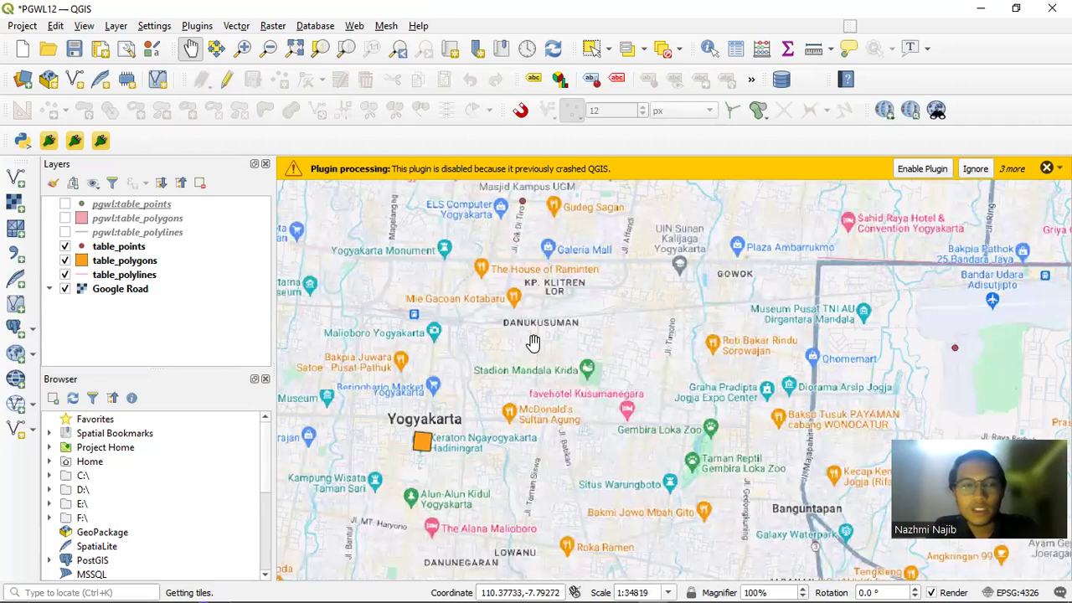
# Start a new WFS / OGC API - Features connection named pgwl
pyautogui.click(15, 332)
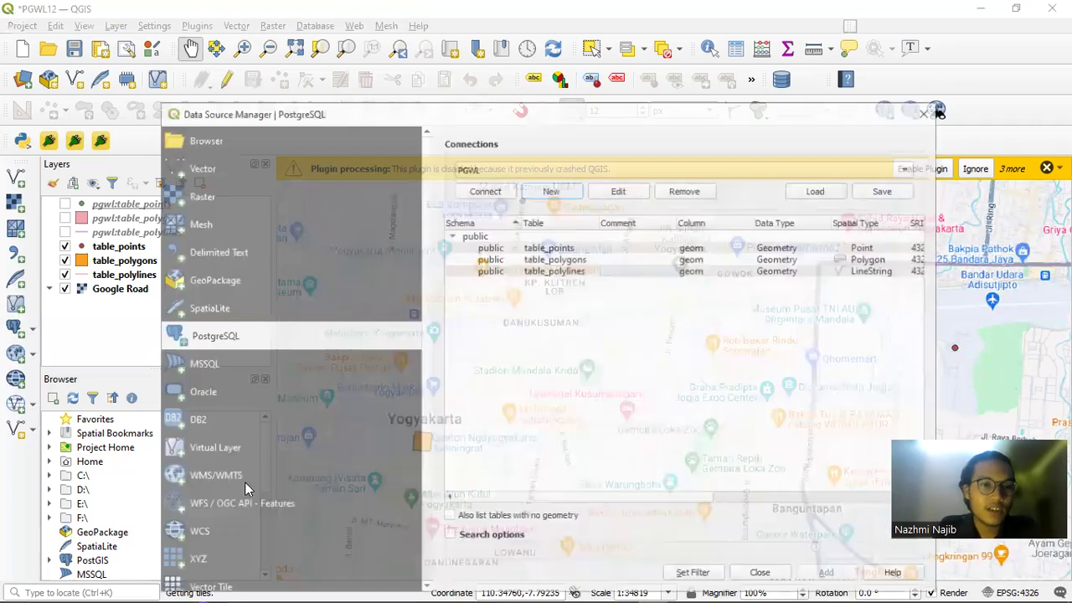
pyautogui.scroll(-2, 251, 452)
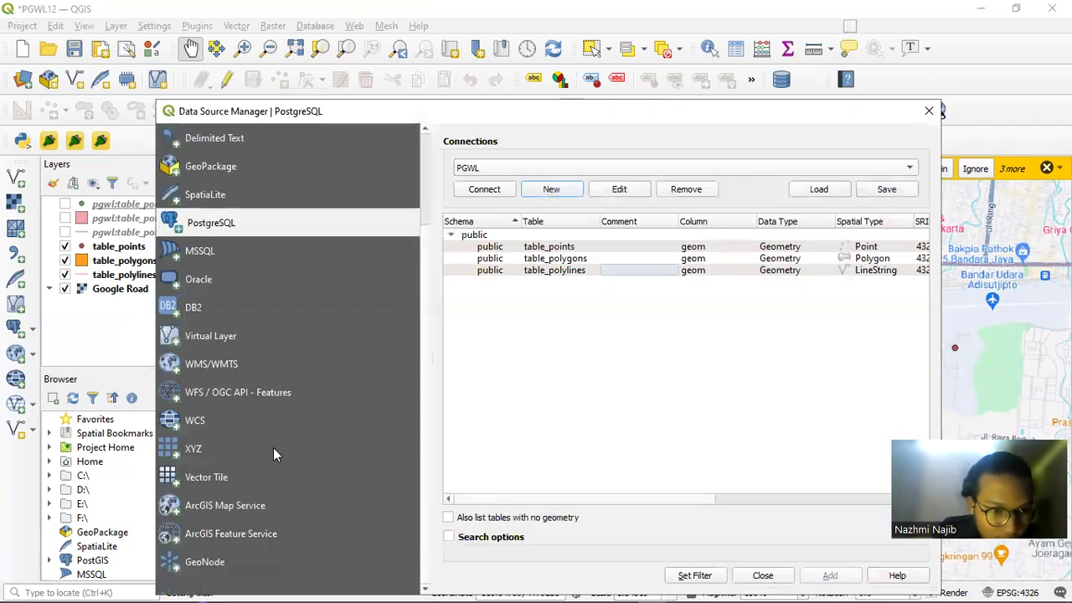
pyautogui.click(259, 391)
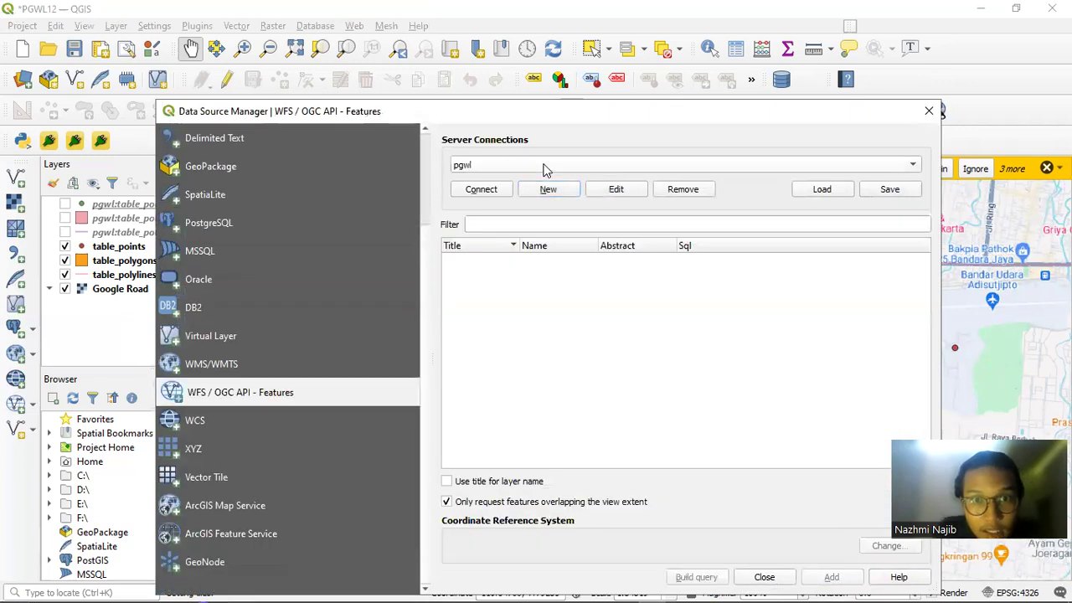
pyautogui.click(550, 188)
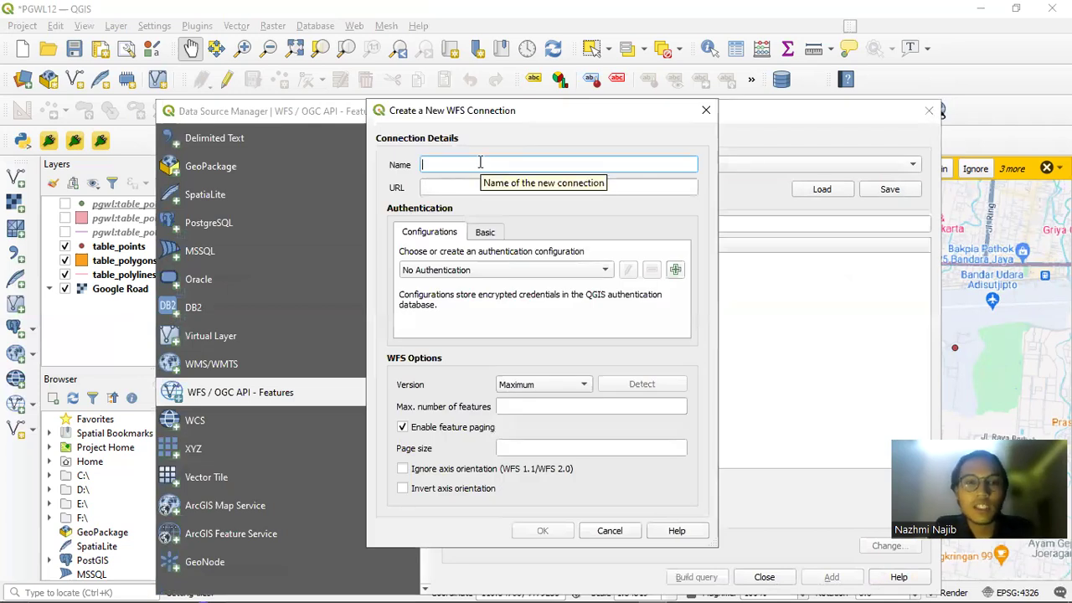
pyautogui.write('pgwl')
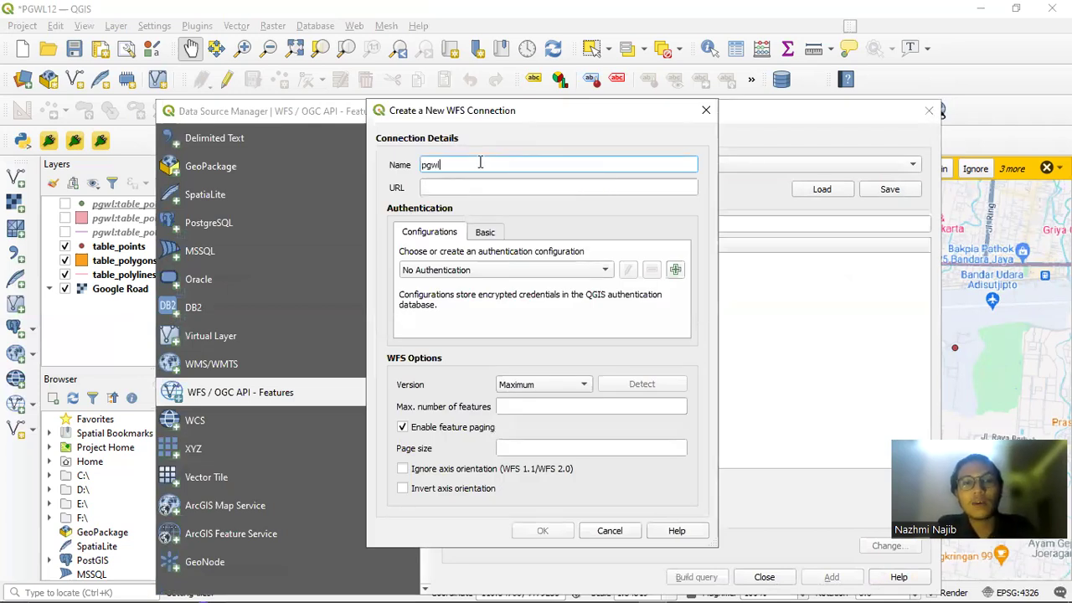
pyautogui.click(458, 186)
pyautogui.hotkey('alt', 'Tab')
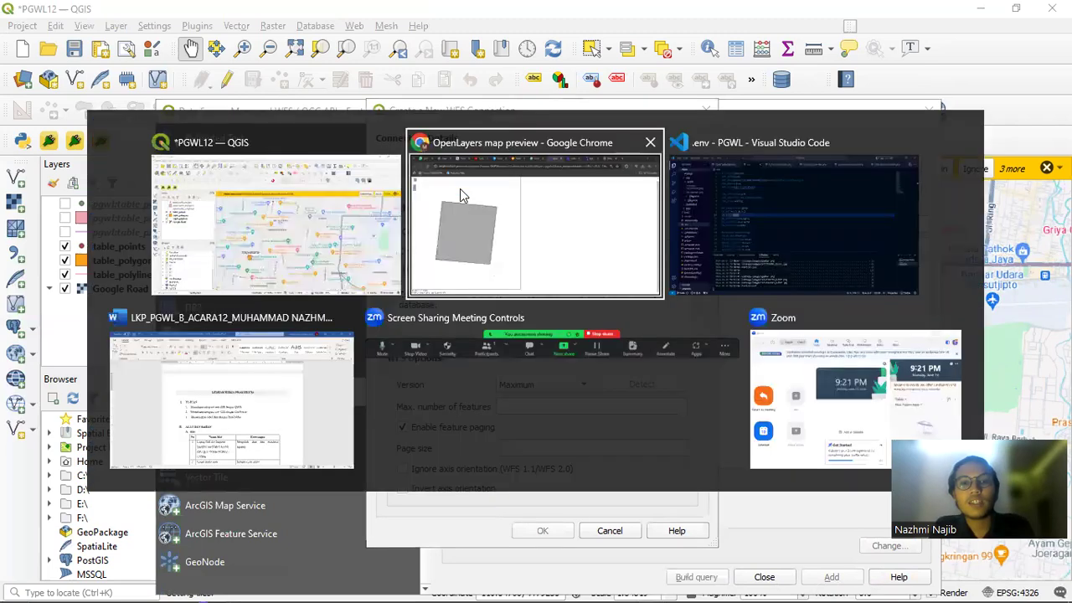
# Paste table_polylines' GeoJSON WFS URL, up to version=1.0.0, into the QGIS connection's URL field
pyautogui.hotkey('ctrl', 'shift', 'Tab')
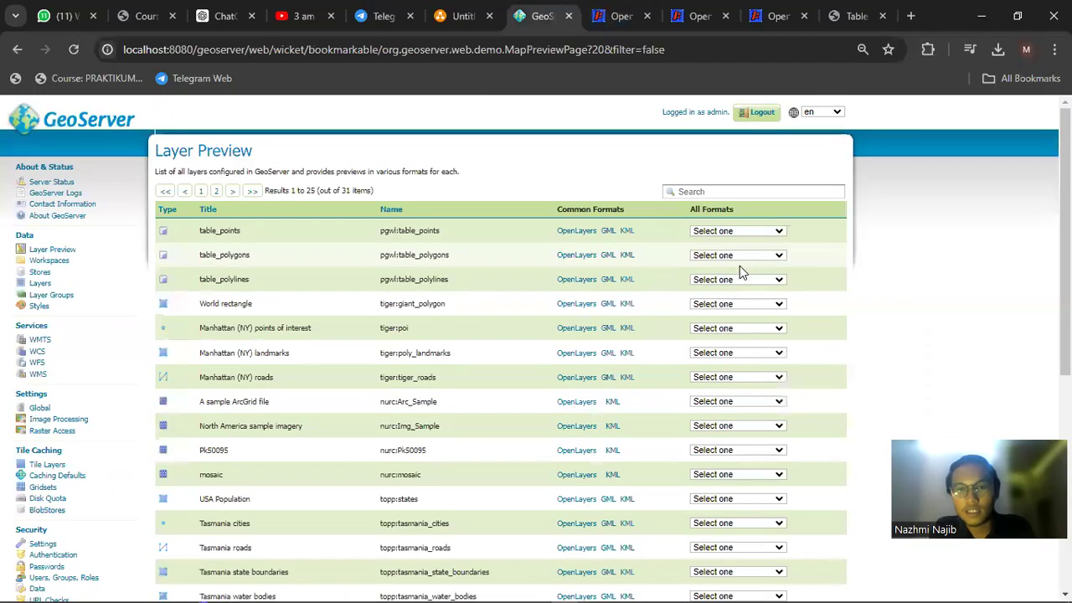
pyautogui.click(735, 280)
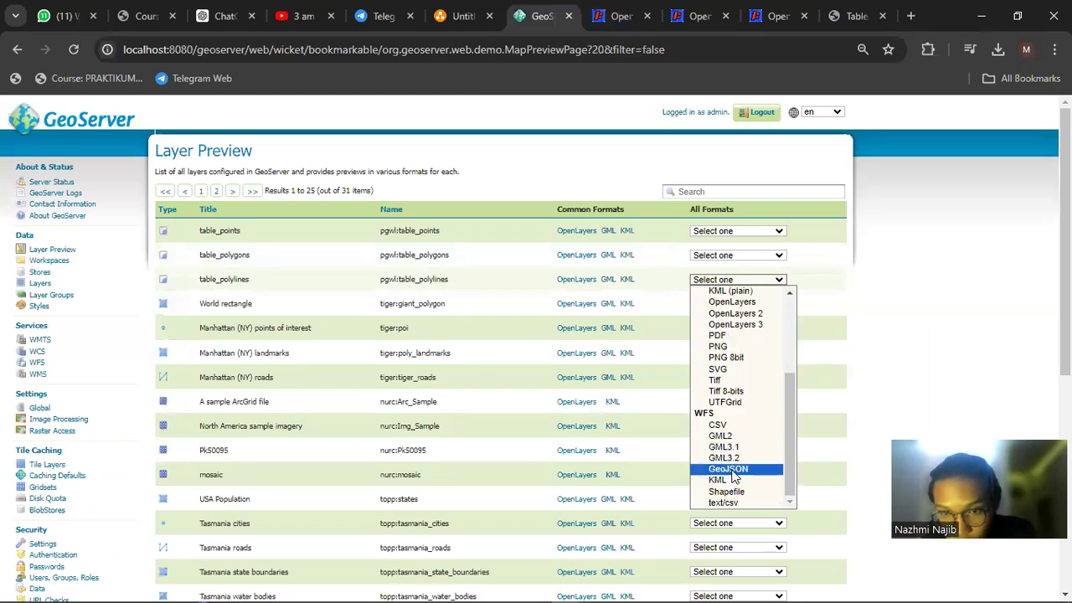
pyautogui.click(730, 469)
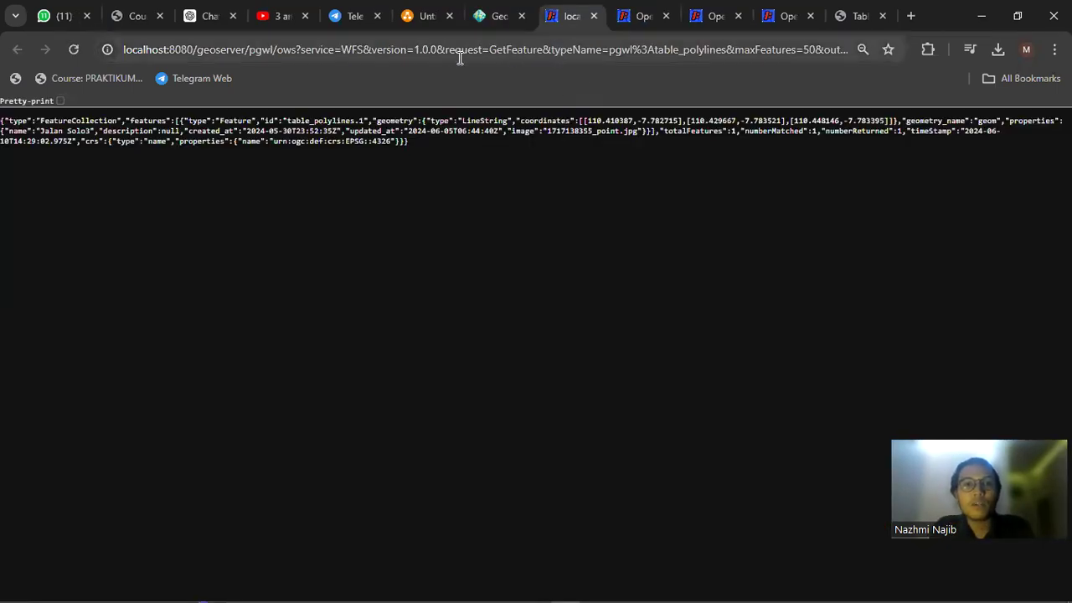
pyautogui.click(435, 52)
pyautogui.click(435, 52)
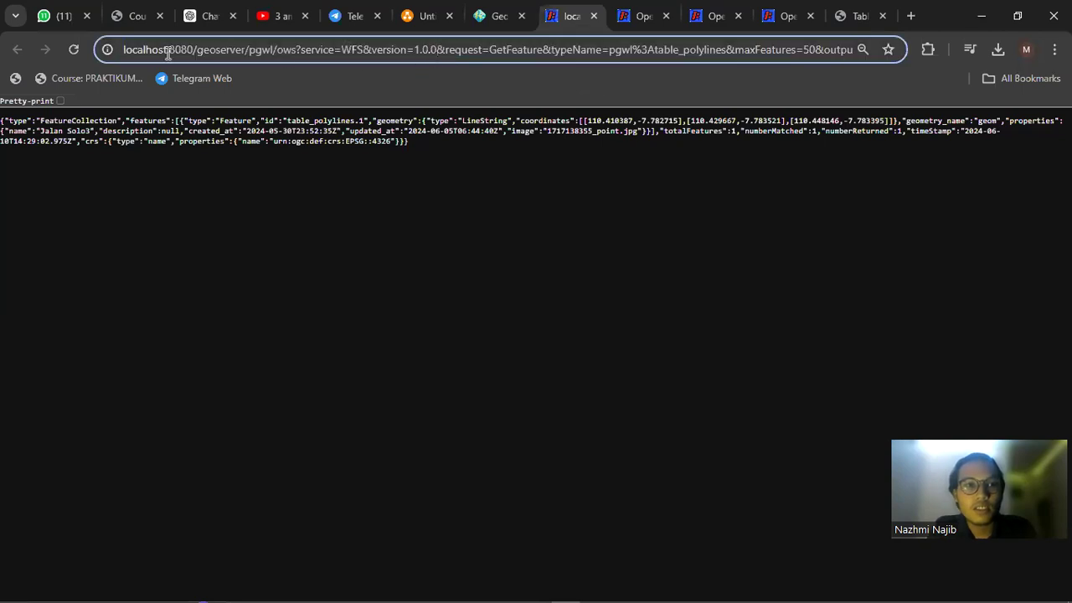
pyautogui.keyDown('shift'); pyautogui.click(122, 49); pyautogui.keyUp('shift')
pyautogui.hotkey('ctrl', 'c')
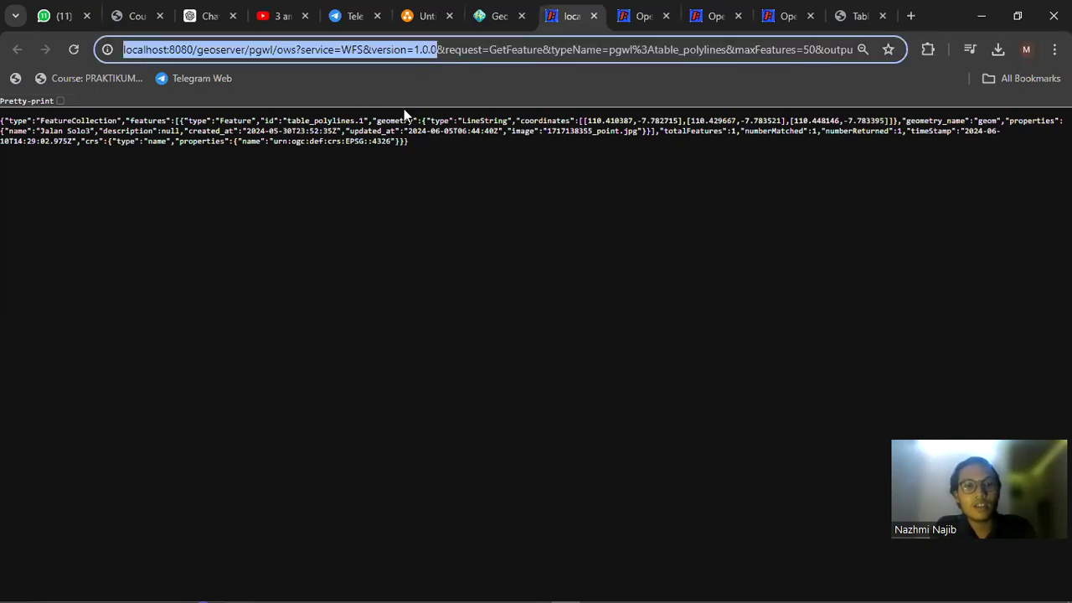
pyautogui.hotkey('alt', 'Tab')
pyautogui.hotkey('ctrl', 'v')
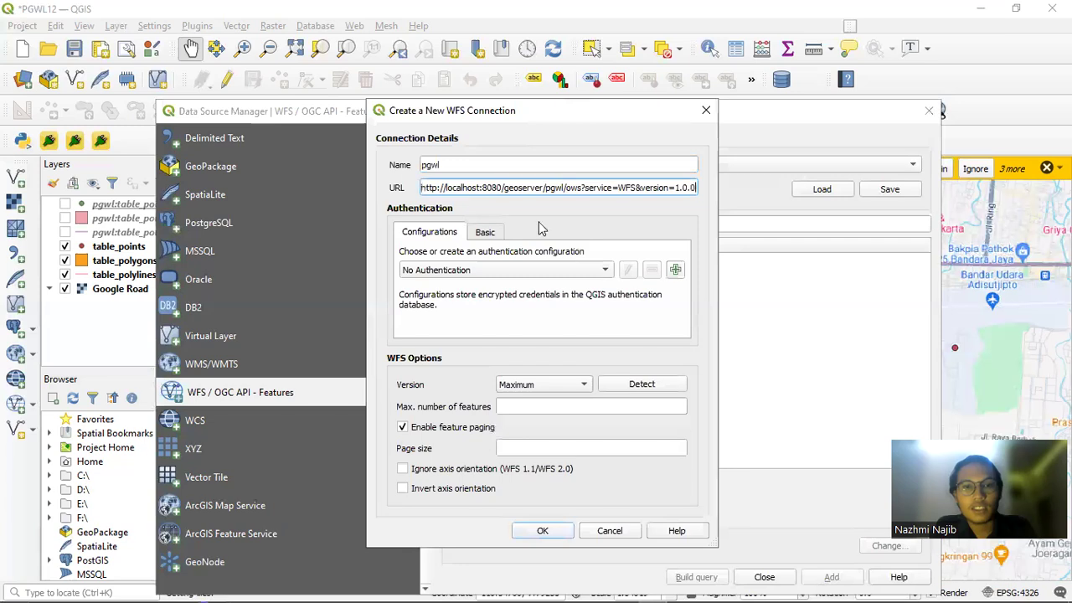
# Save the pgwl WFS connection with the GeoServer login, confirming the overwrite and plain-text password warning
pyautogui.click(486, 232)
pyautogui.click(496, 256)
pyautogui.write('postgres')
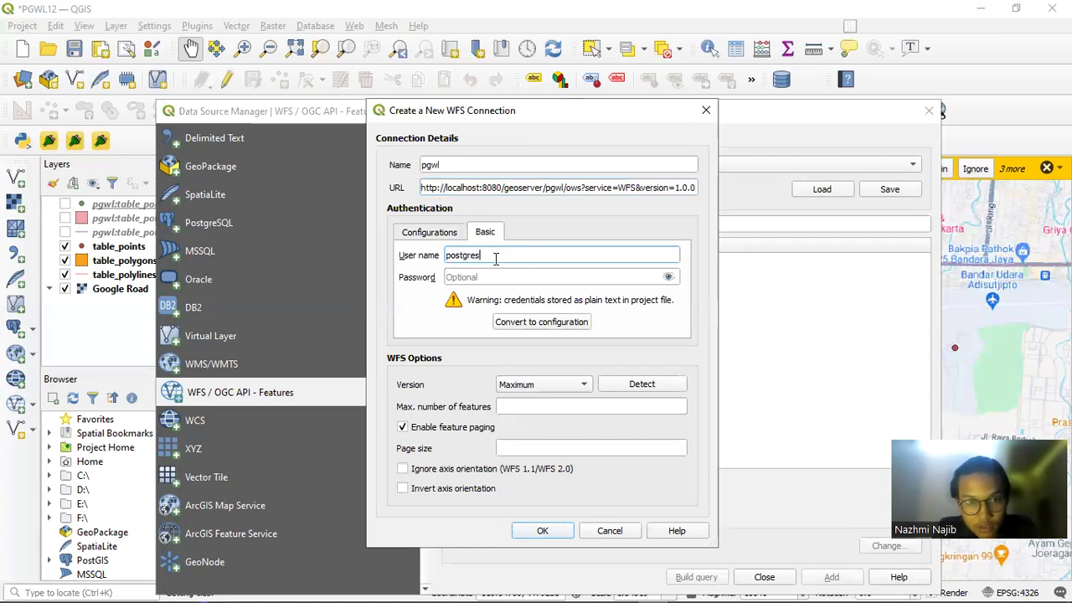
pyautogui.moveTo(503, 254); pyautogui.dragTo(427, 254)
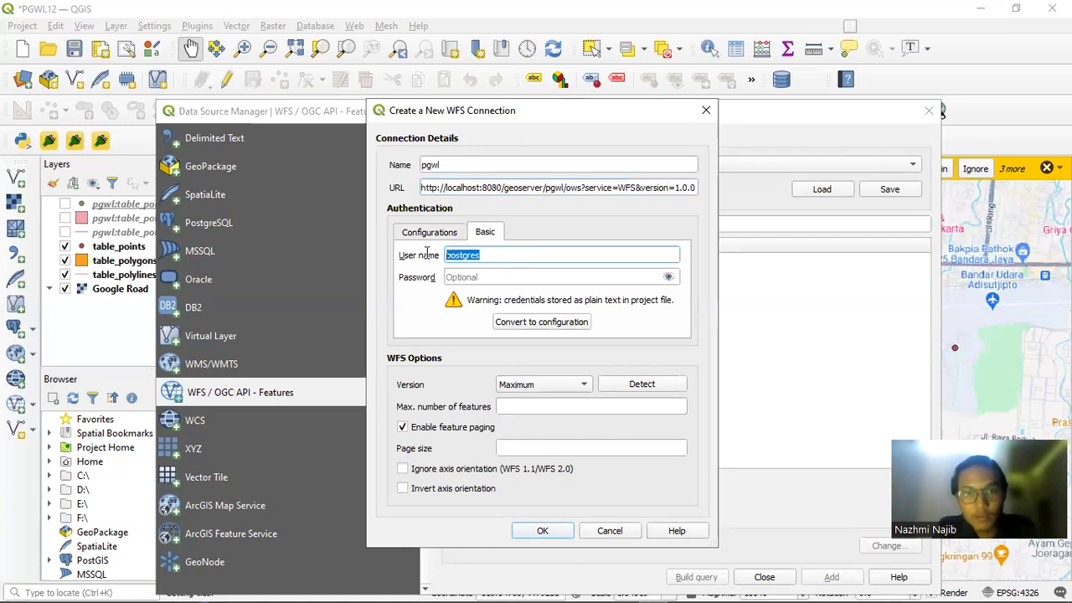
pyautogui.write('admin')
pyautogui.click(494, 272)
pyautogui.write('geo')
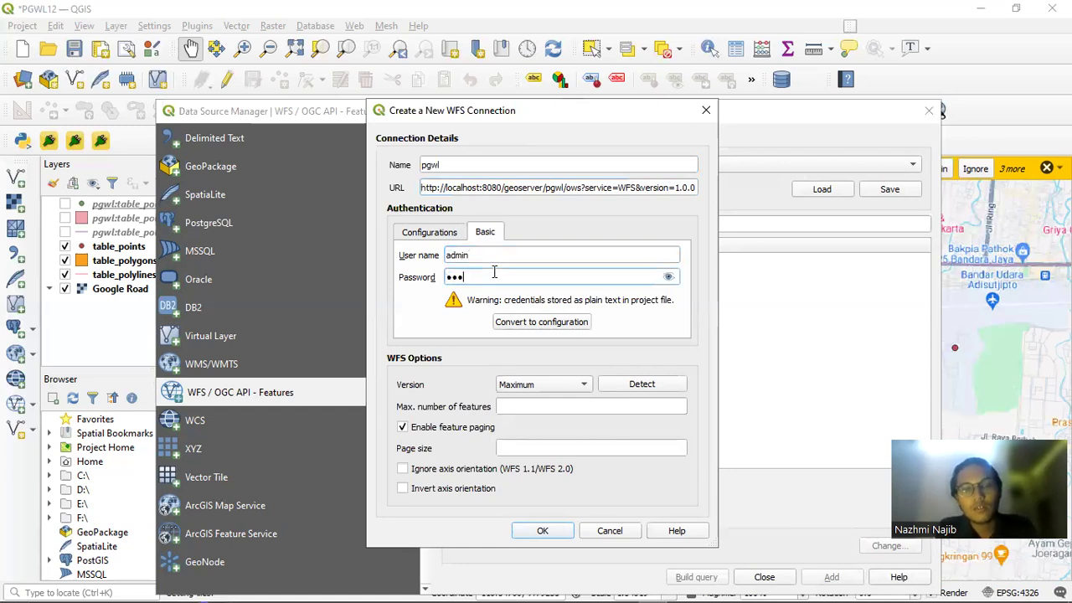
pyautogui.write('server')
pyautogui.click(669, 278)
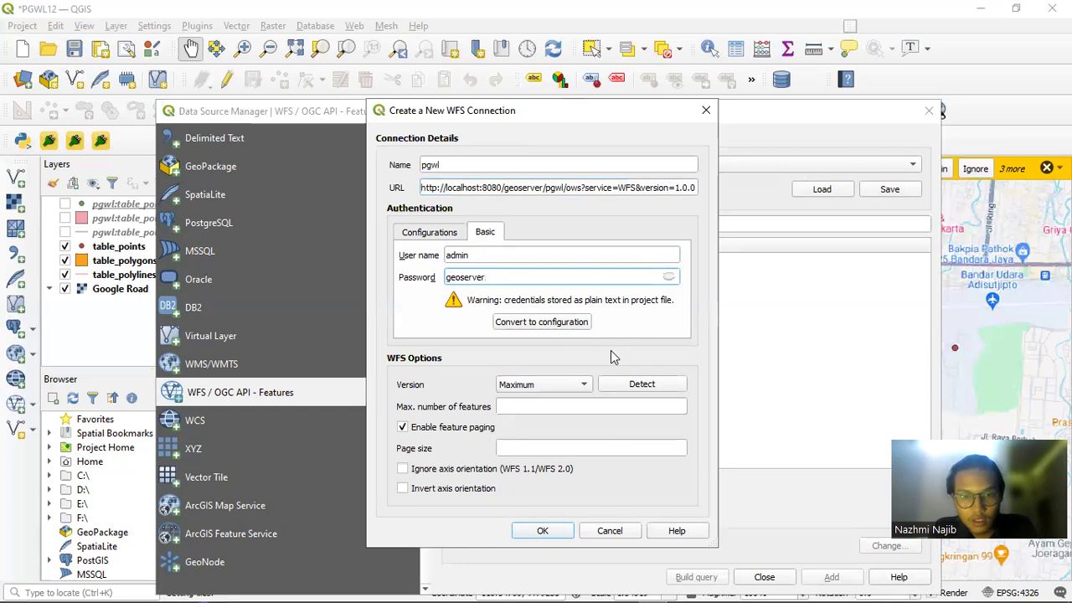
pyautogui.click(545, 530)
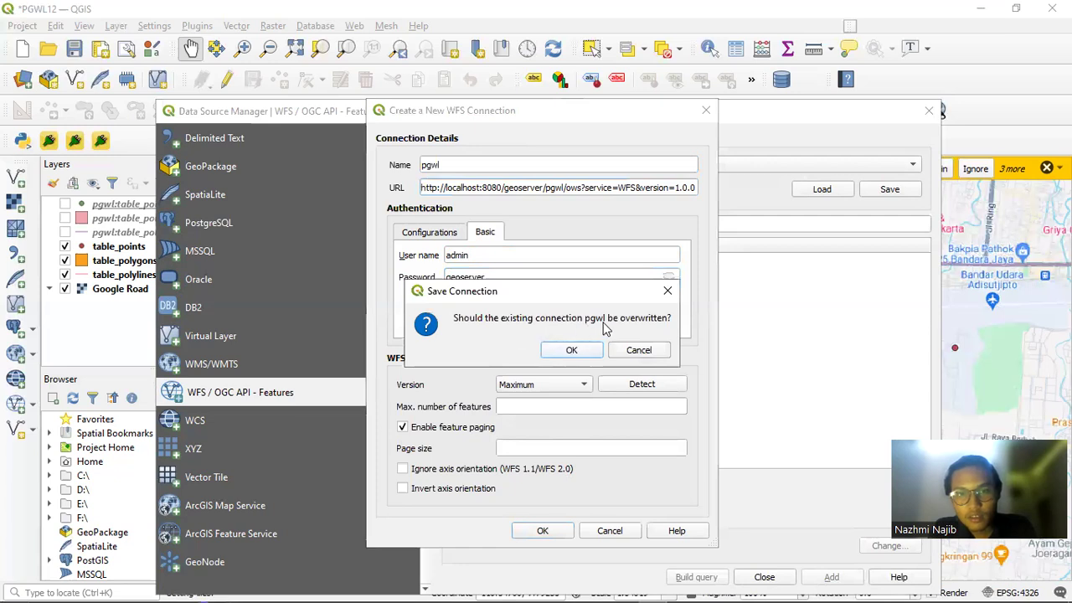
pyautogui.click(570, 353)
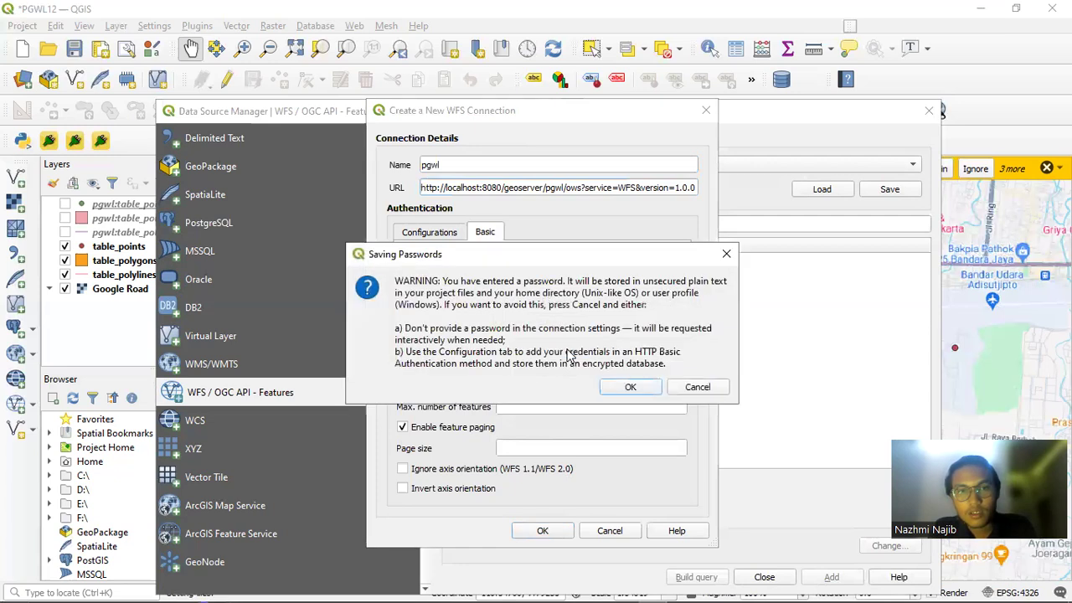
pyautogui.click(641, 387)
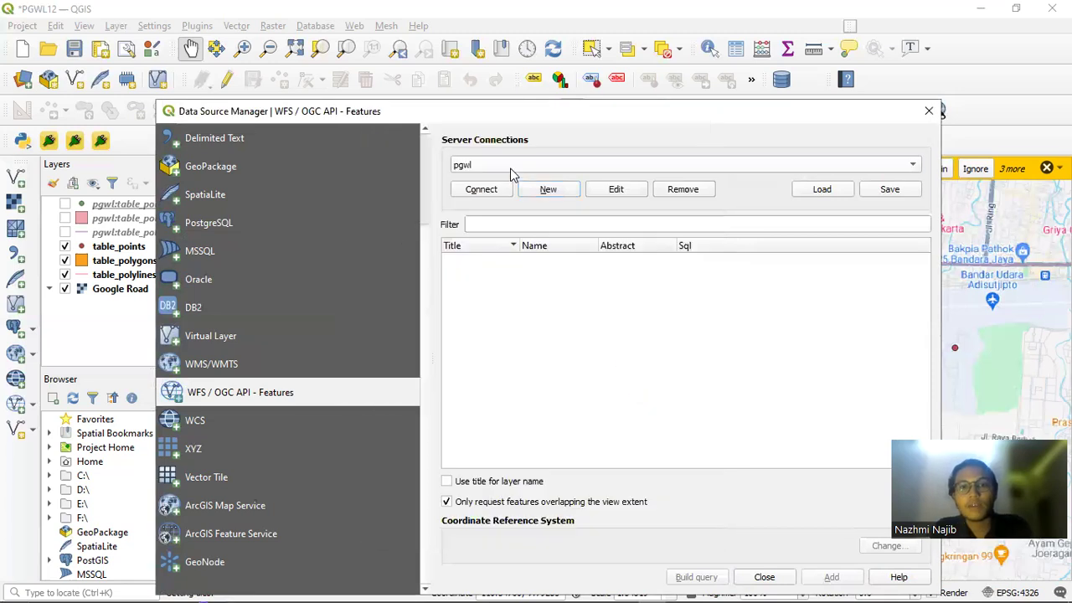
# Connect to pgwl and select all three layers: table_points, table_polylines and table_polygons
pyautogui.click(497, 193)
pyautogui.click(553, 288)
pyautogui.click(544, 261)
pyautogui.keyDown('shift'); pyautogui.click(546, 288); pyautogui.keyUp('shift')
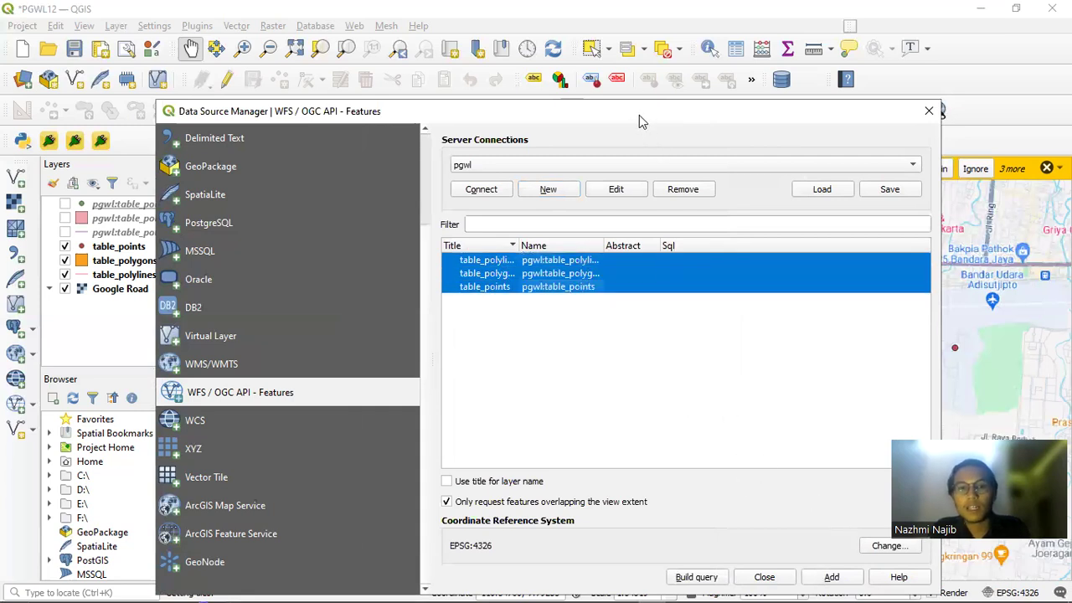
pyautogui.moveTo(639, 115); pyautogui.dragTo(640, 48)
# Show the three pgwl WFS layers and hide the original table_points, table_polygons and table_polylines layers
pyautogui.click(928, 46)
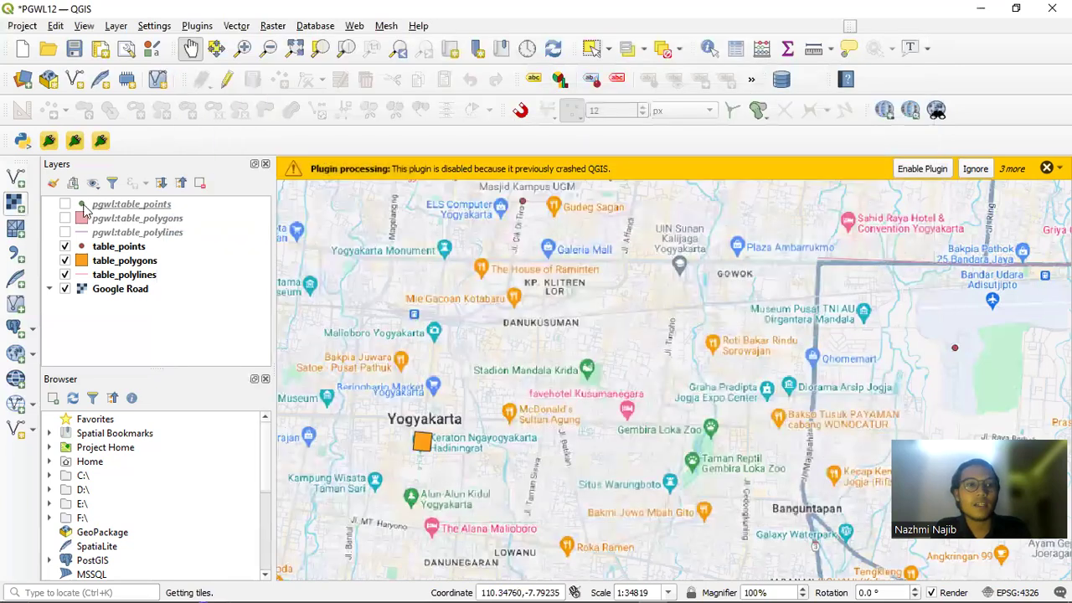
pyautogui.click(65, 204)
pyautogui.click(64, 218)
pyautogui.click(65, 232)
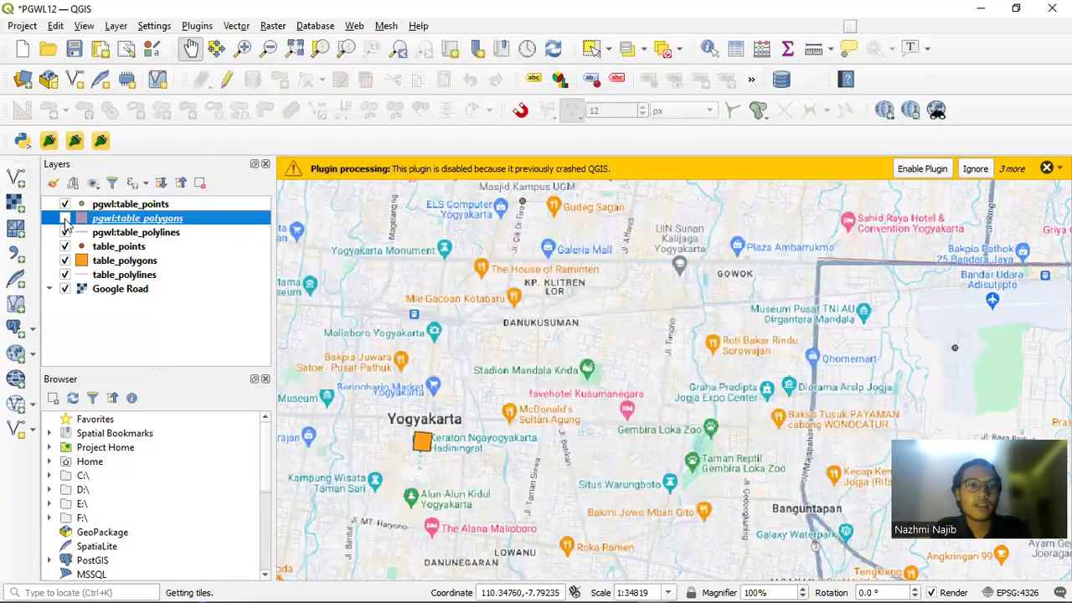
pyautogui.click(64, 247)
pyautogui.click(65, 260)
pyautogui.click(64, 274)
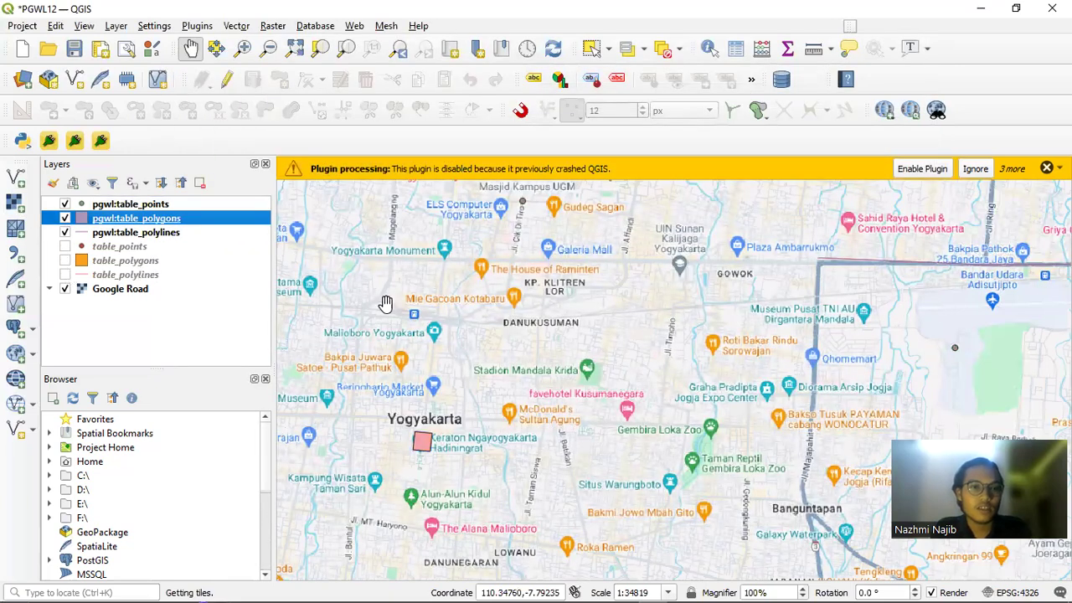
# Zoom out and pan the map to recentre on Yogyakarta
pyautogui.scroll(-2, 556, 312)
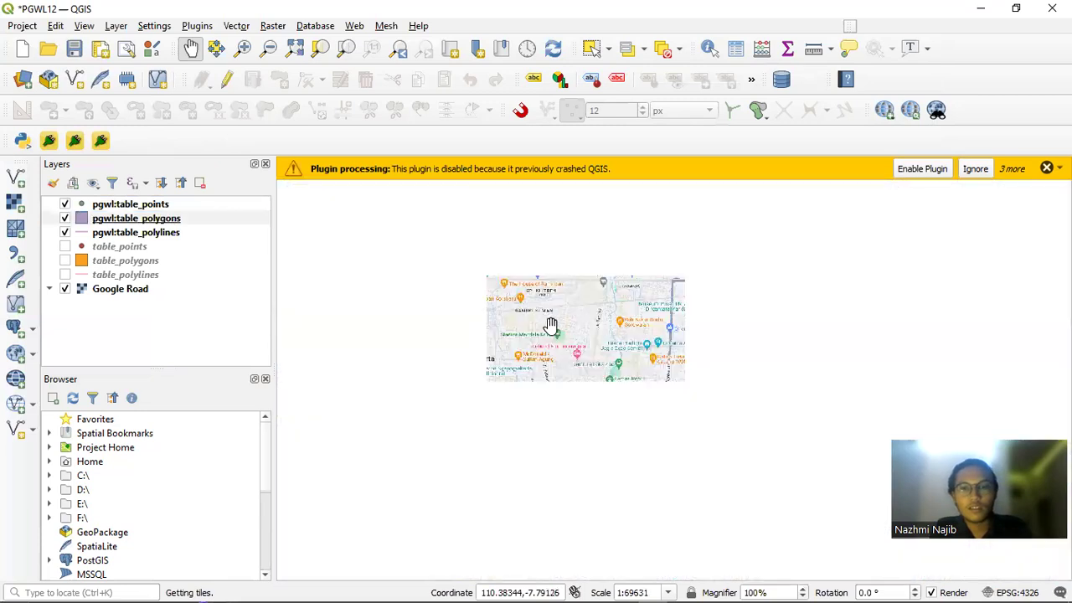
pyautogui.moveTo(559, 326); pyautogui.dragTo(578, 317)
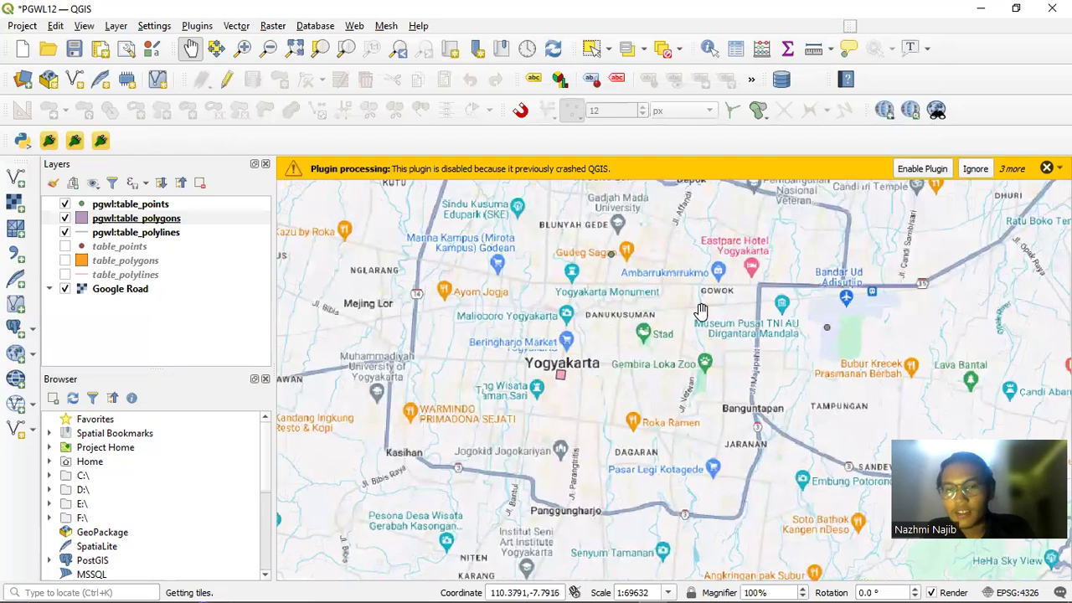
pyautogui.hotkey('alt', 'Tab')
pyautogui.hotkey('alt', 'Tab')
pyautogui.hotkey('alt', 'Tab')
pyautogui.hotkey('alt', 'shift', 'Tab')
pyautogui.hotkey('alt', 'shift', 'Tab')
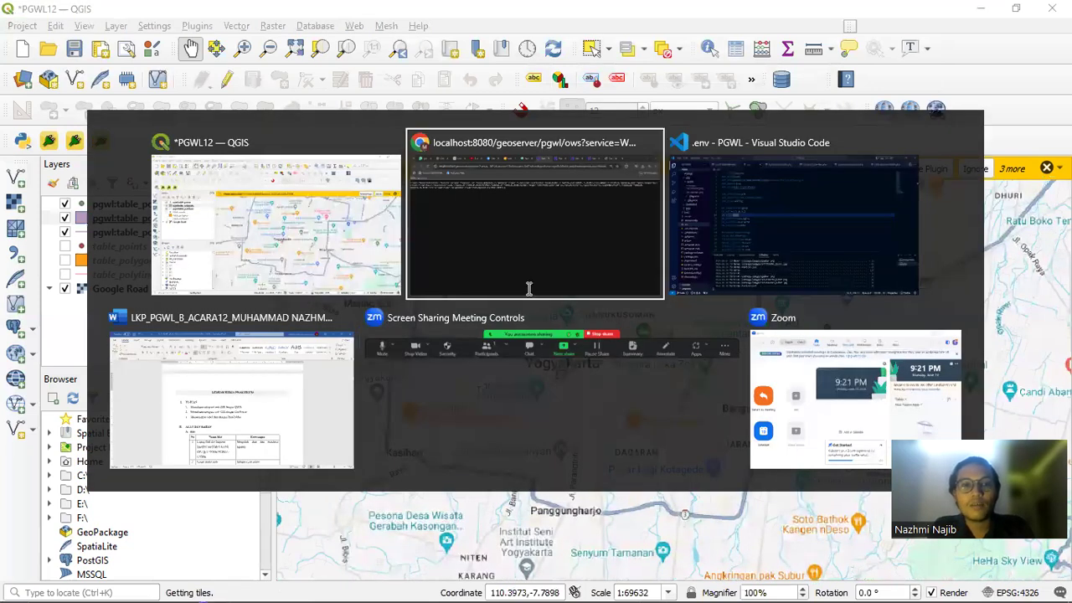
# Close the .env tab in VS Code, leaving PointController.php, then bring Chrome's Petaku page forward
pyautogui.hotkey('alt', 'Tab')
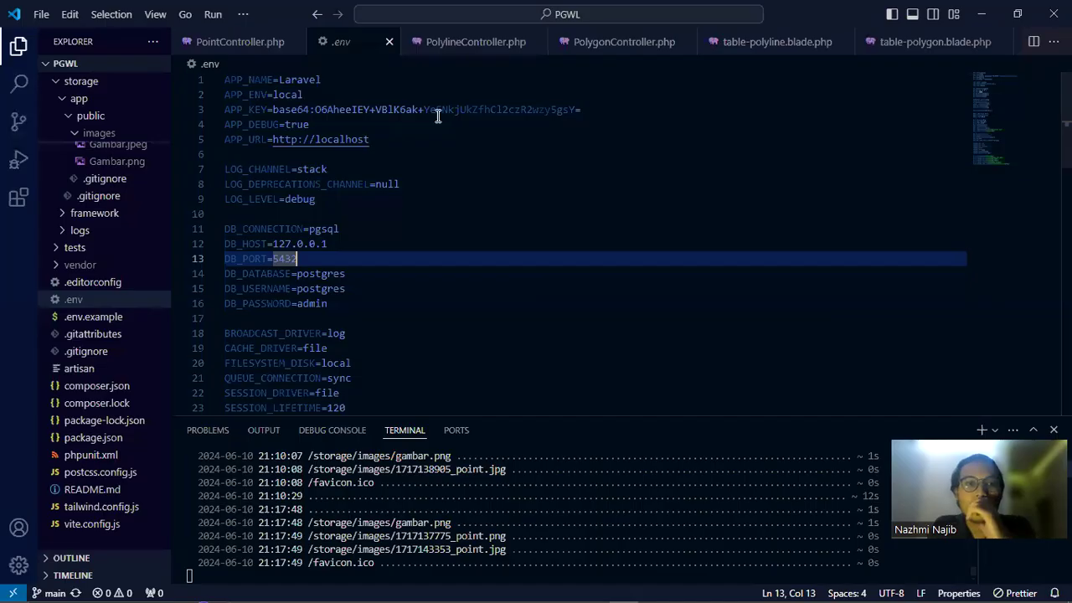
pyautogui.click(389, 43)
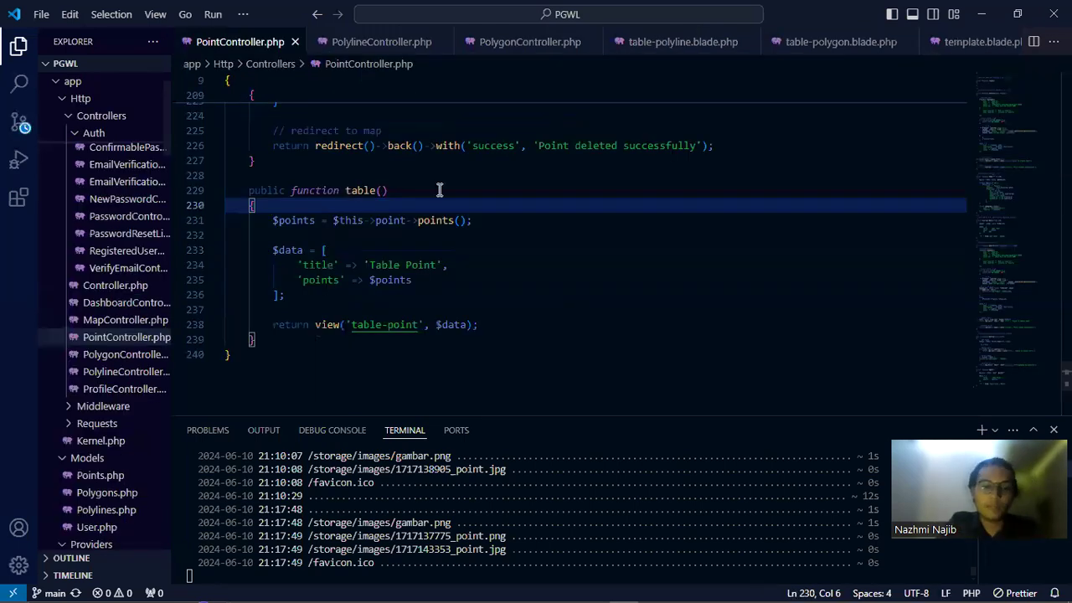
pyautogui.hotkey('alt', 'Tab')
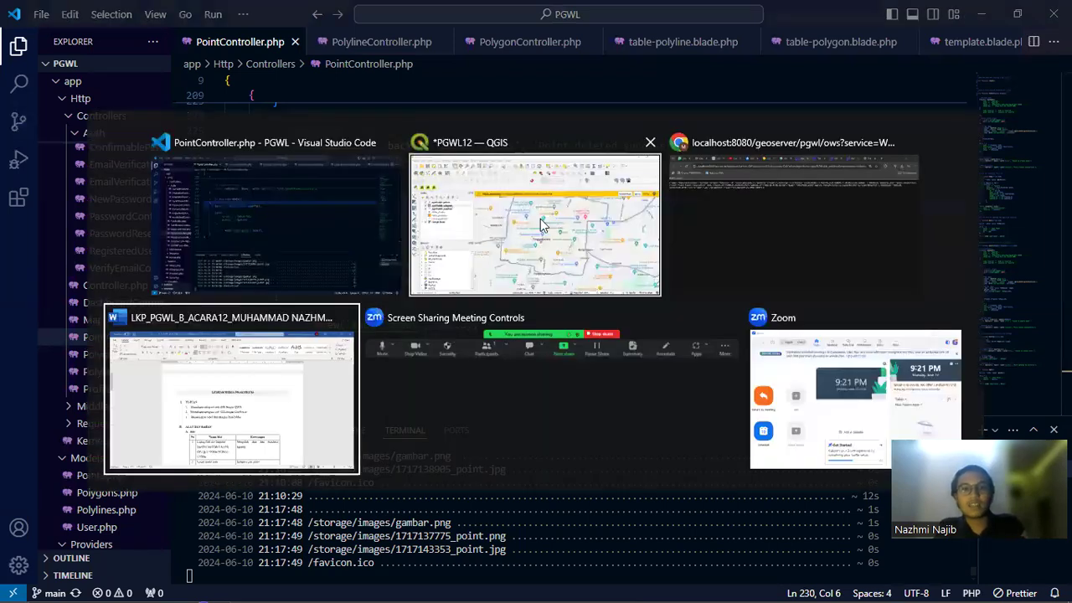
pyautogui.hotkey('alt', 'Tab')
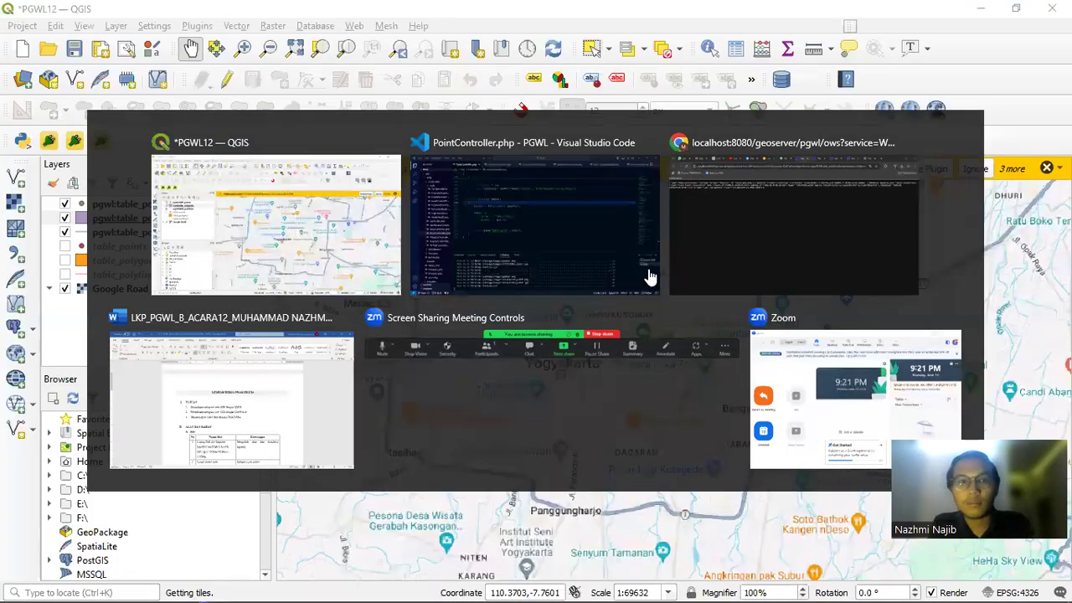
pyautogui.click(707, 210)
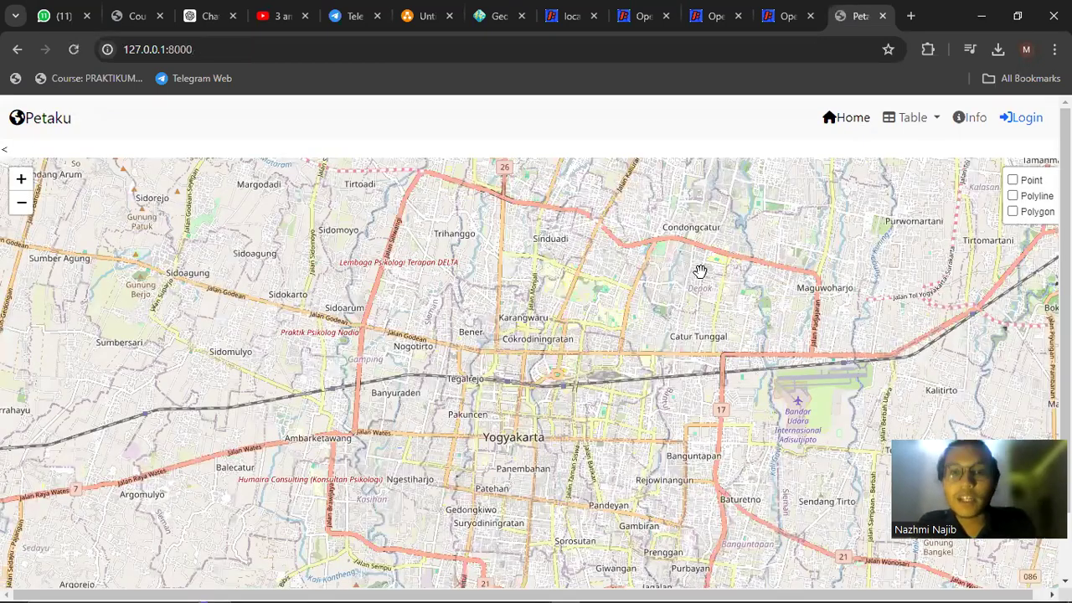
# Open Petaku's Table Point page listing Bandara and tests, then return to QGIS
pyautogui.click(909, 122)
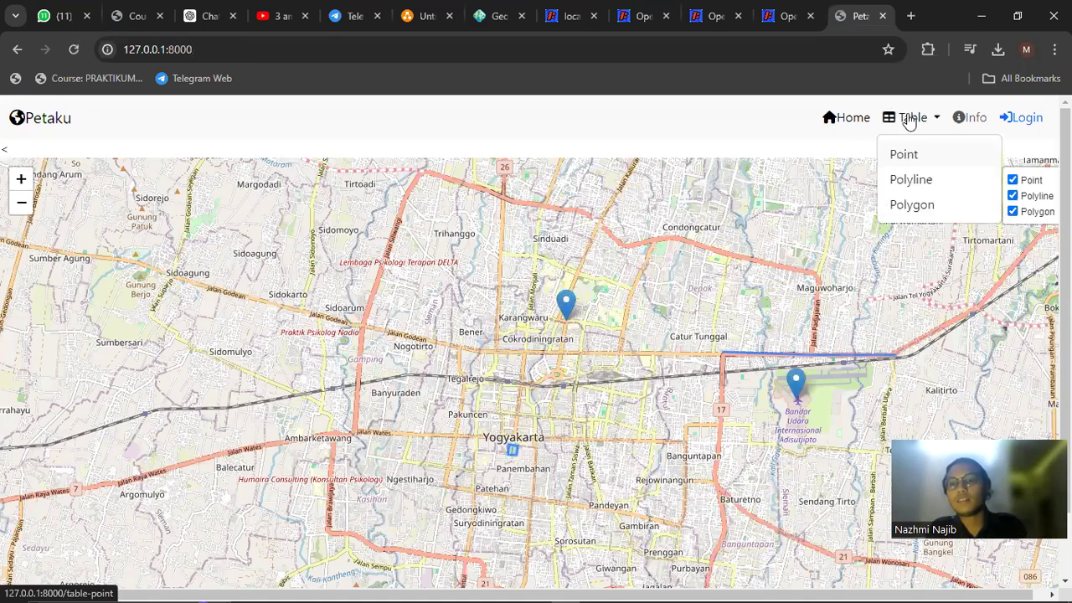
pyautogui.click(907, 155)
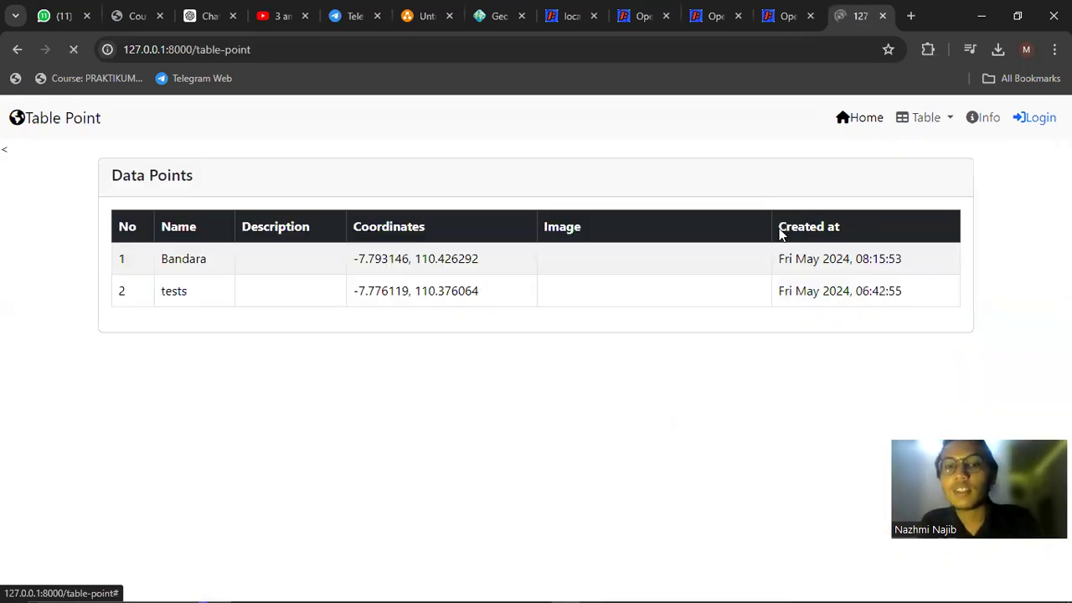
pyautogui.scroll(-1, 718, 278)
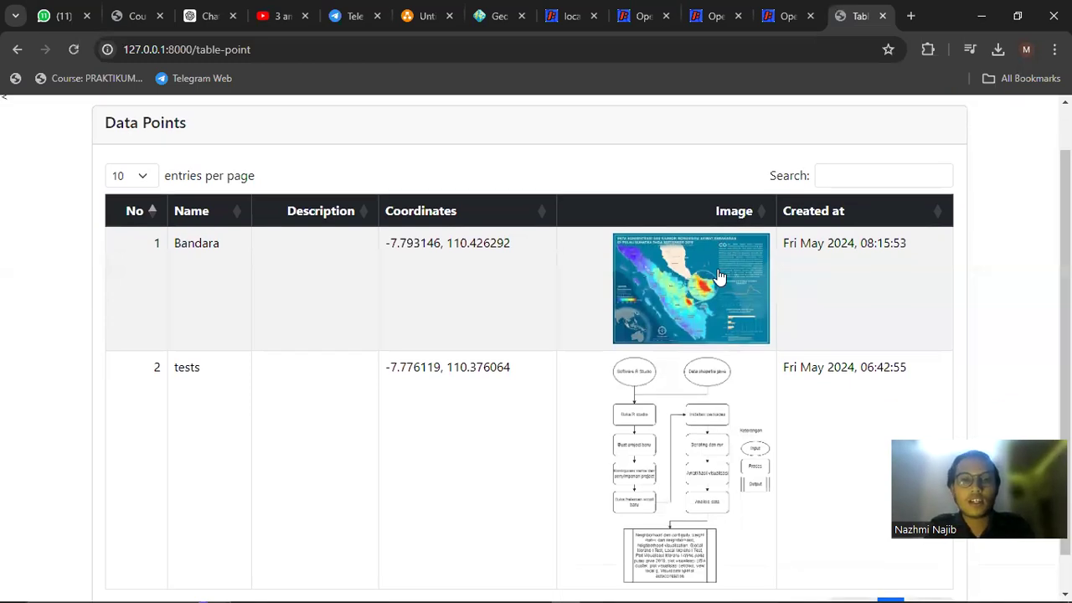
pyautogui.scroll(-1, 718, 278)
pyautogui.hotkey('alt', 'Tab')
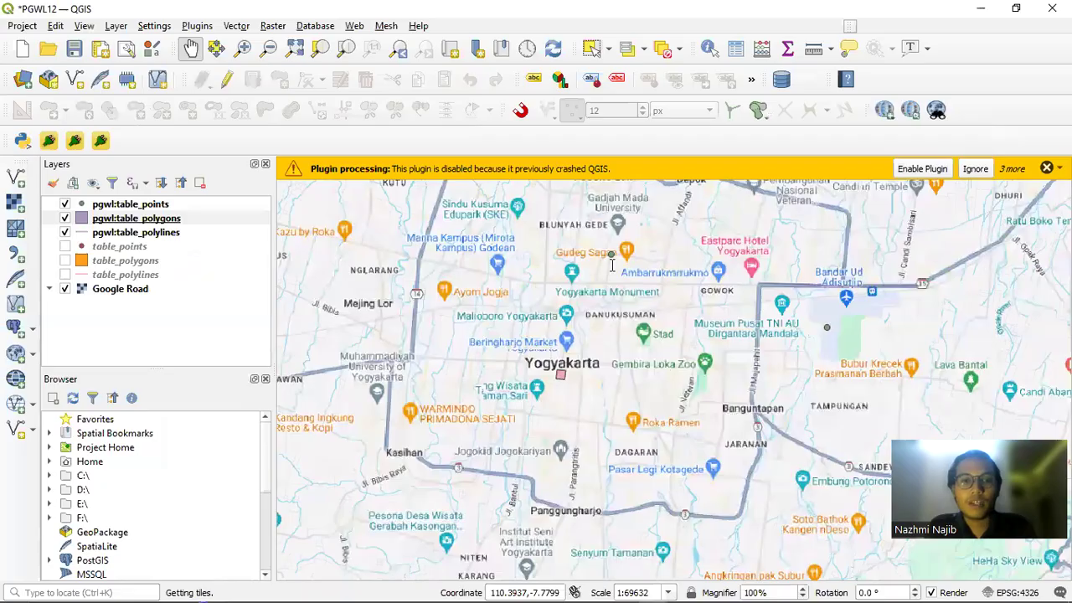
# Review the table() function in PointController.php in VS Code
pyautogui.hotkey('alt', 'Tab')
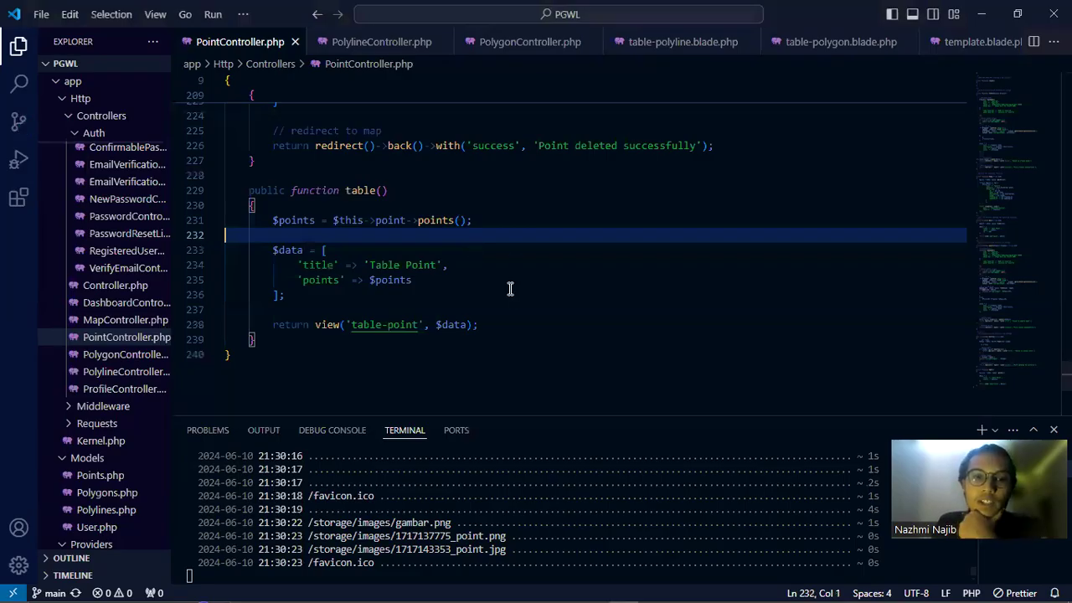
pyautogui.press('Up')
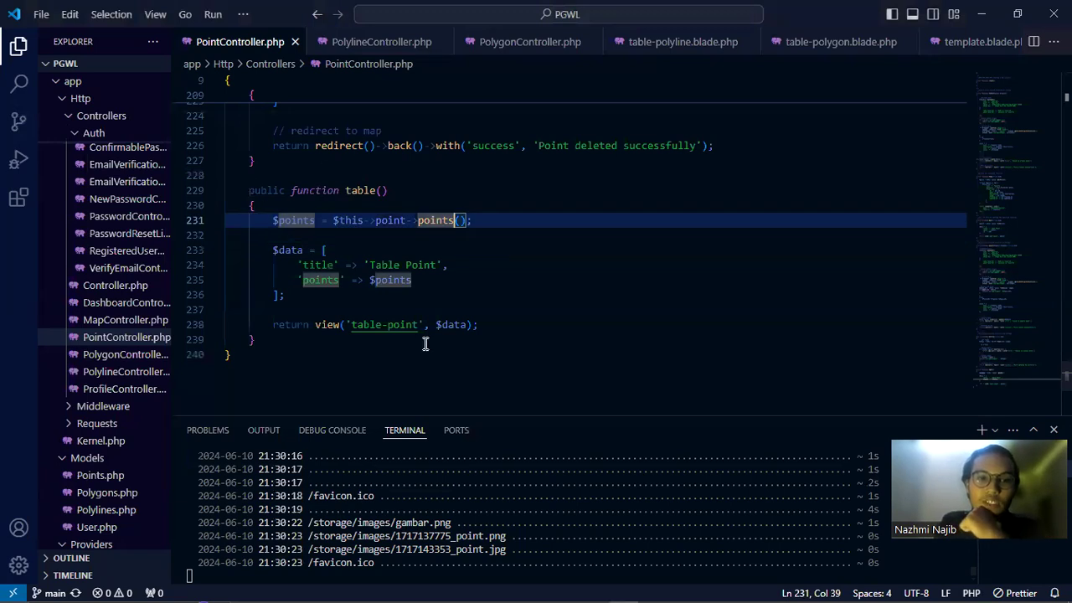
pyautogui.moveTo(244, 191); pyautogui.dragTo(453, 359)
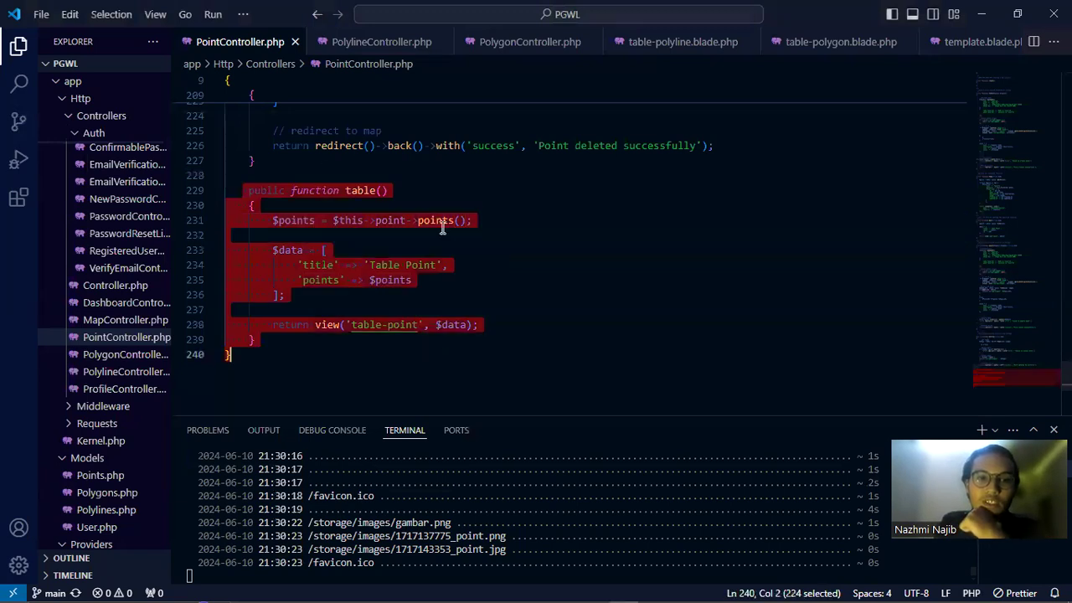
pyautogui.click(430, 285)
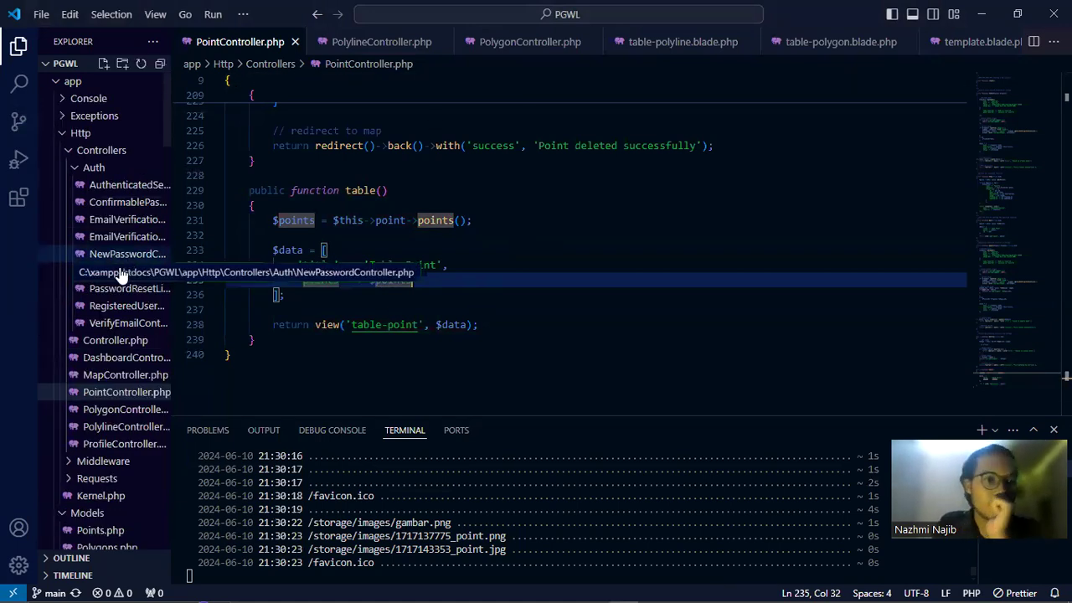
pyautogui.scroll(-5, 116, 281)
pyautogui.scroll(-10, 124, 226)
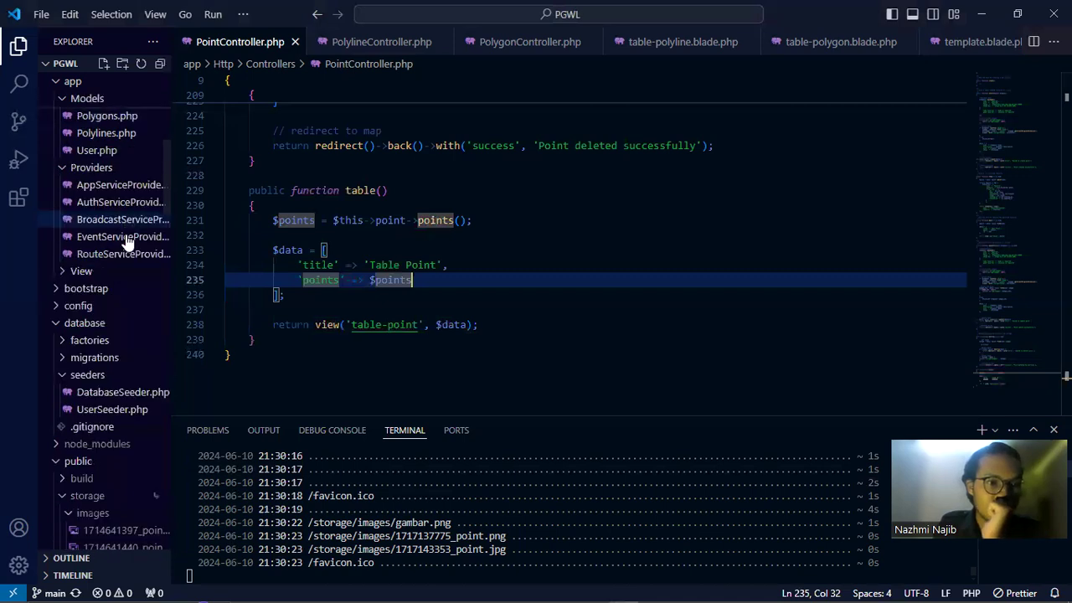
pyautogui.scroll(10, 130, 247)
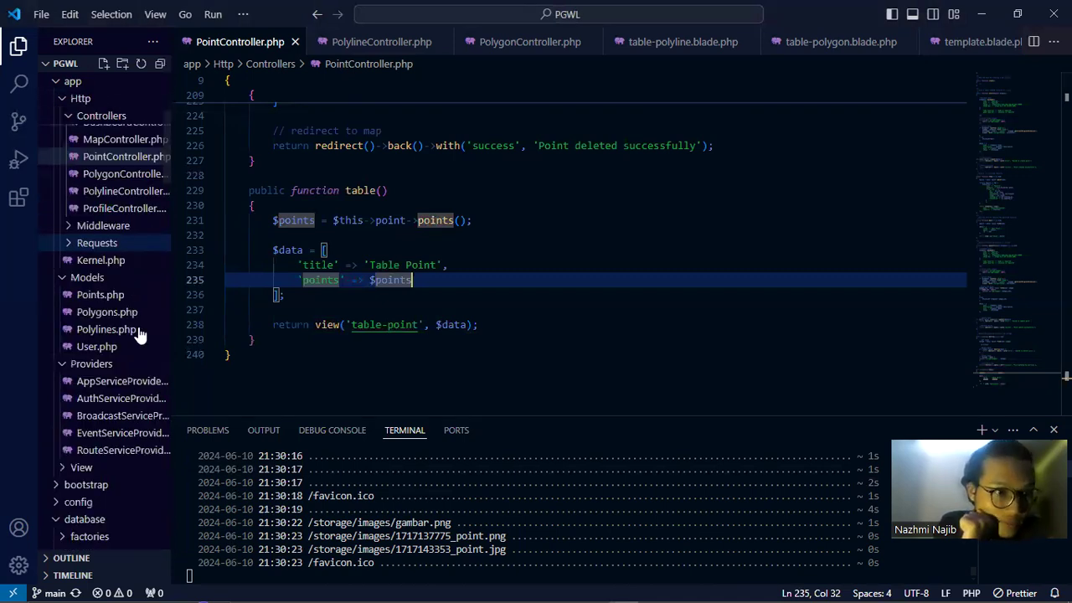
pyautogui.scroll(3, 136, 310)
# Open PolylineController.php and inspect its 'Table Polyline' title and polylines query
pyautogui.click(132, 347)
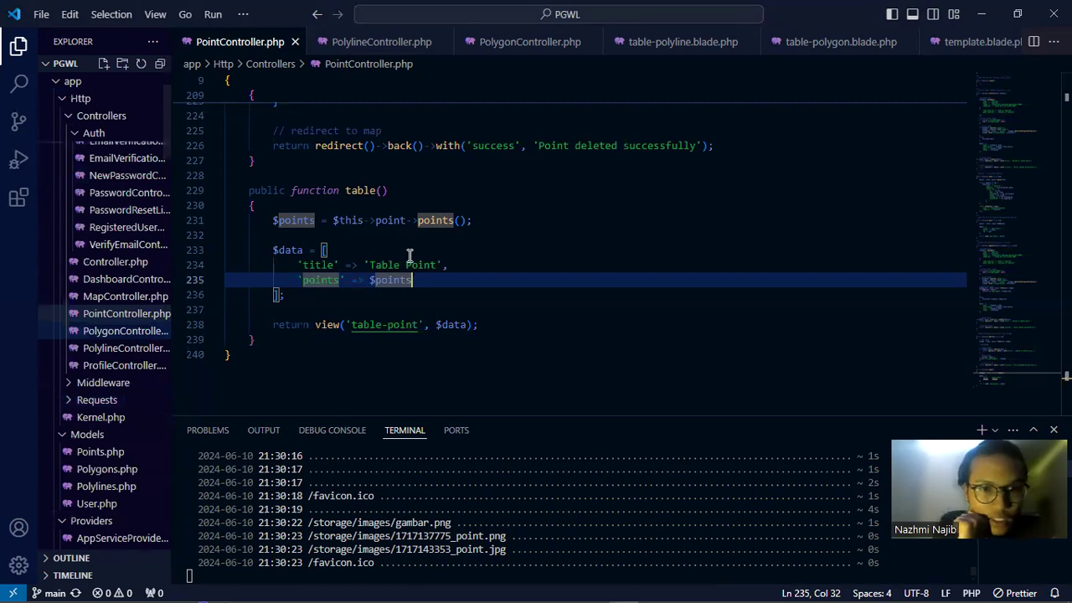
pyautogui.click(450, 236)
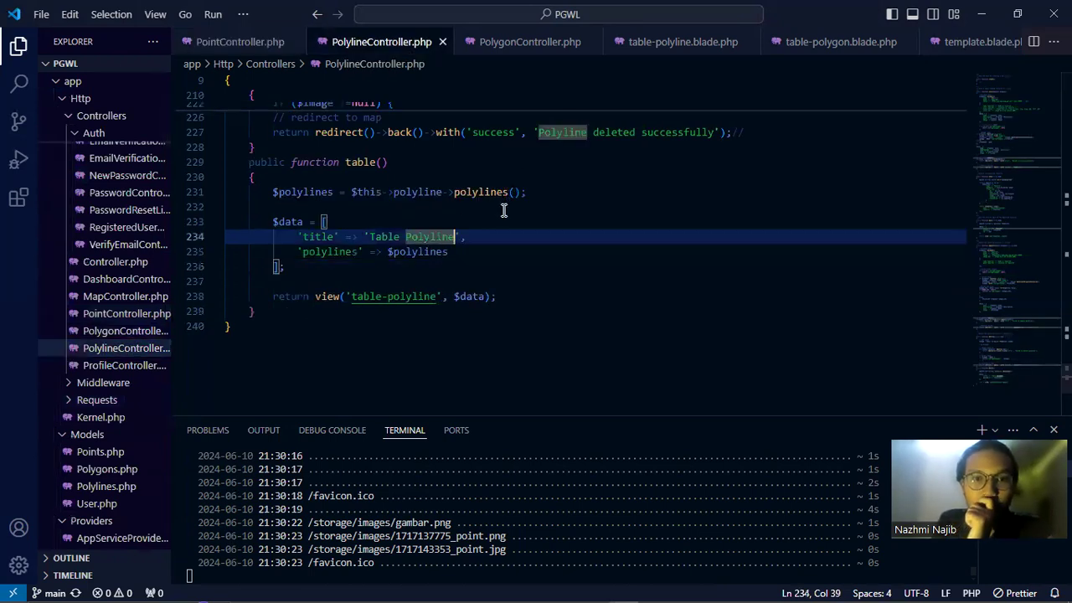
pyautogui.click(506, 192)
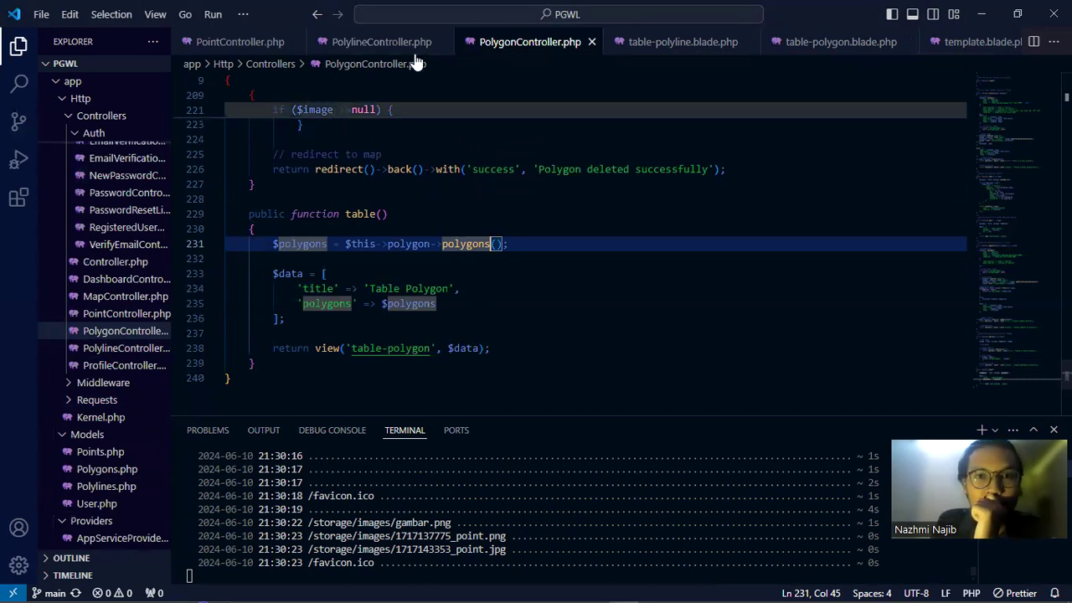
# Open table-point.blade.php via quick file search and enlarge the code area
pyautogui.click(444, 17)
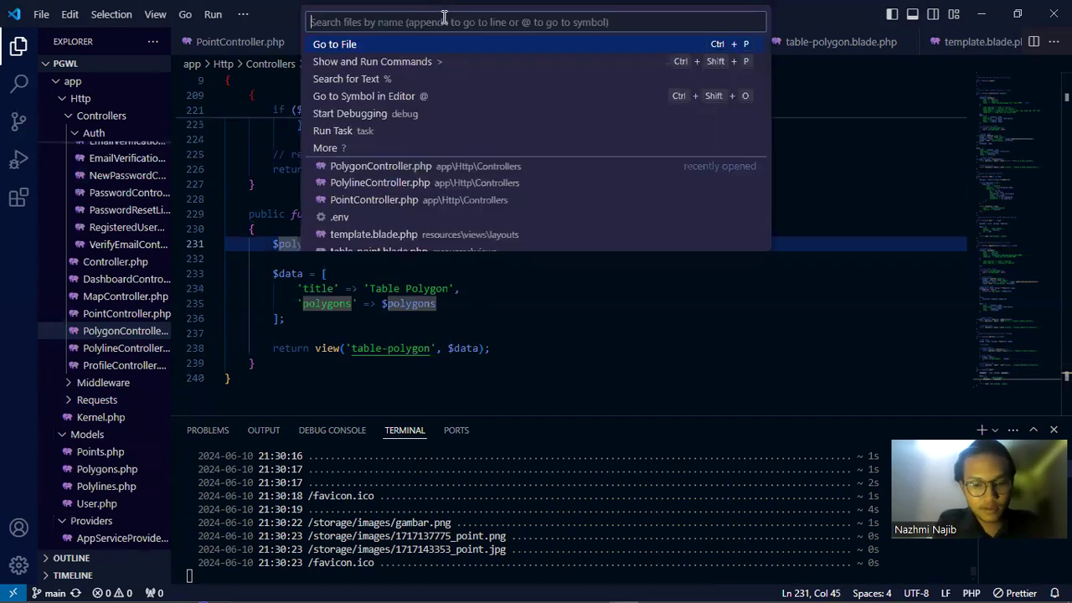
pyautogui.write('tab')
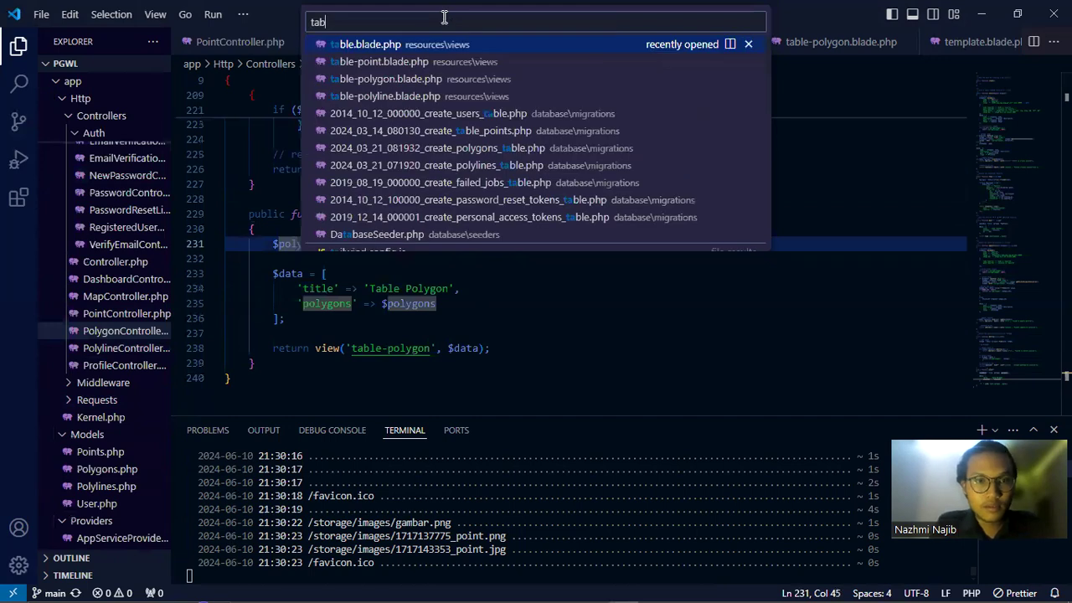
pyautogui.write('le')
pyautogui.click(397, 63)
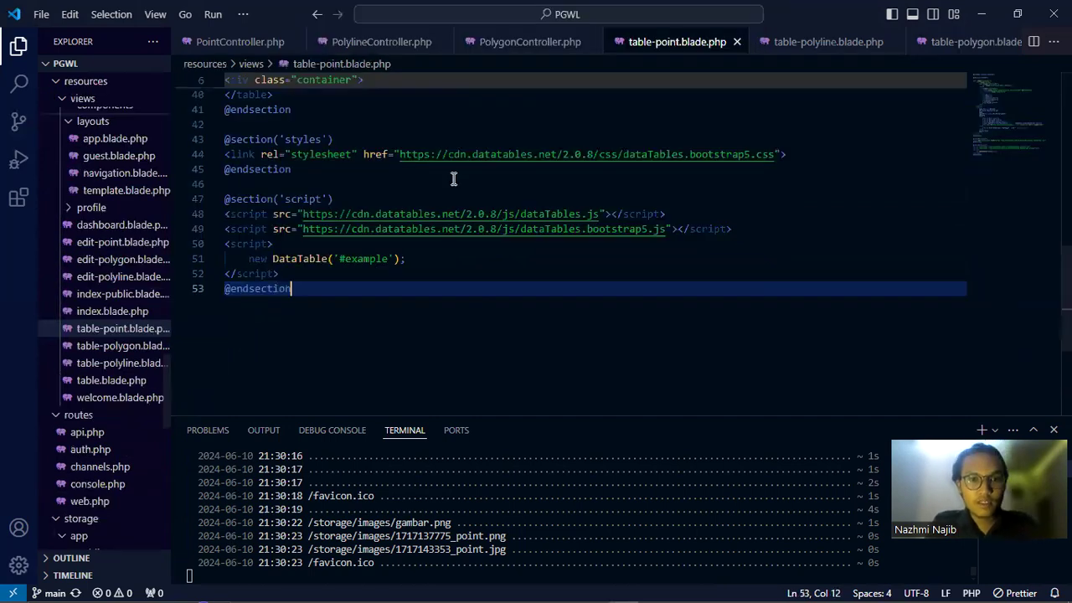
pyautogui.click(453, 178)
pyautogui.scroll(7, 605, 403)
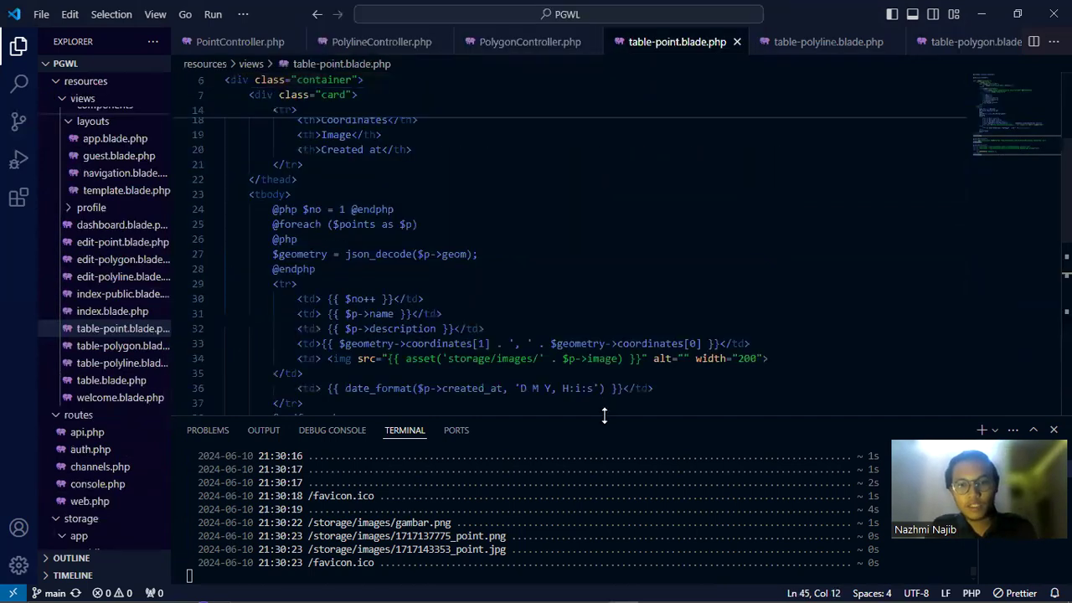
pyautogui.moveTo(603, 416); pyautogui.dragTo(603, 453)
# Highlight the json_decode statement that builds the $geometry variable
pyautogui.click(597, 254)
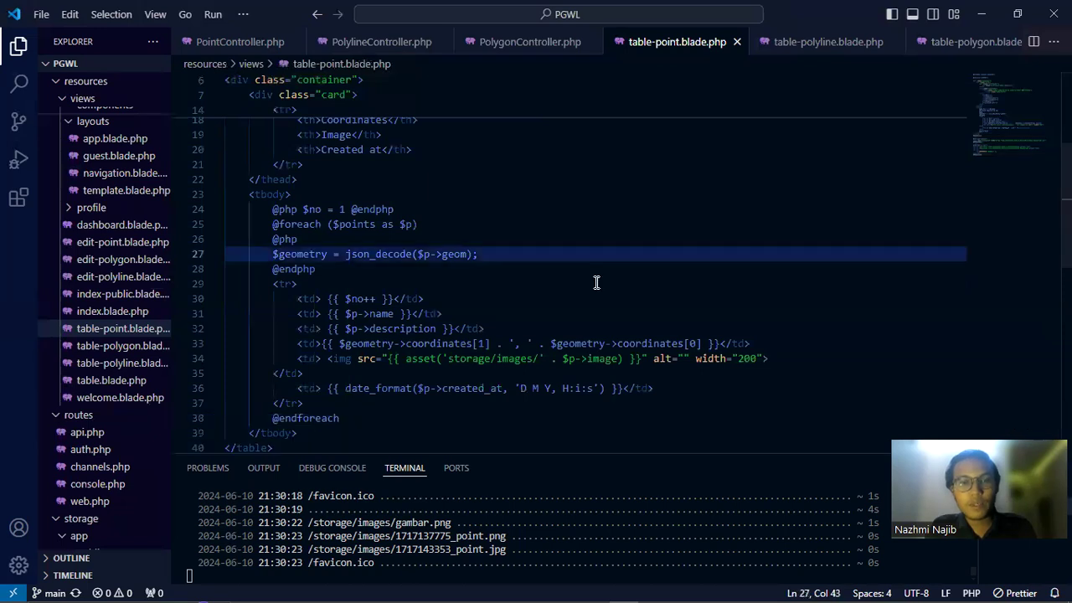
pyautogui.scroll(3, 597, 282)
pyautogui.scroll(2, 596, 282)
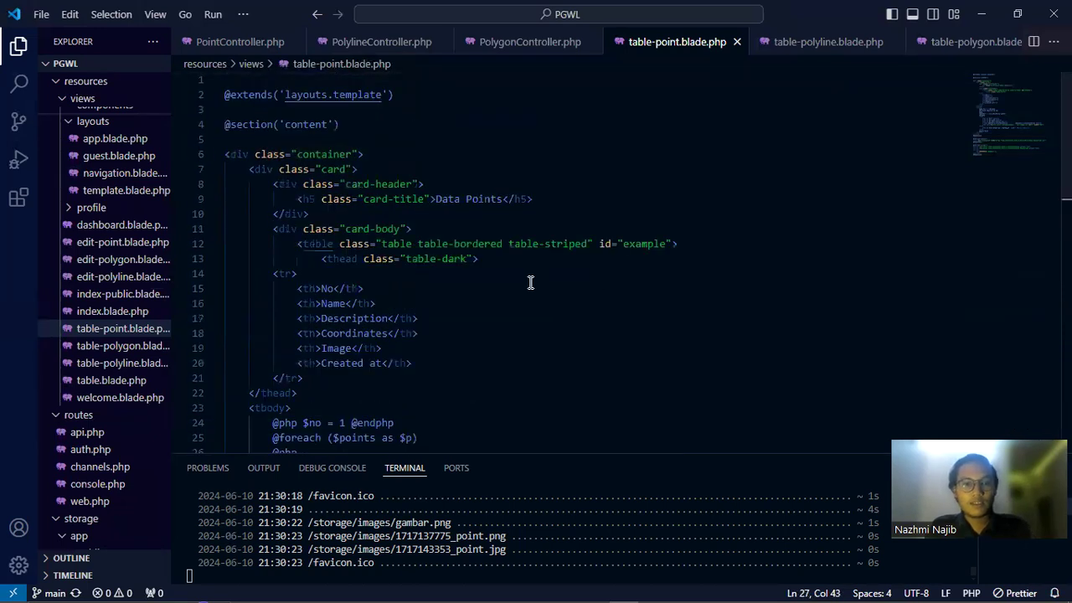
pyautogui.scroll(-7, 530, 282)
pyautogui.scroll(2, 419, 236)
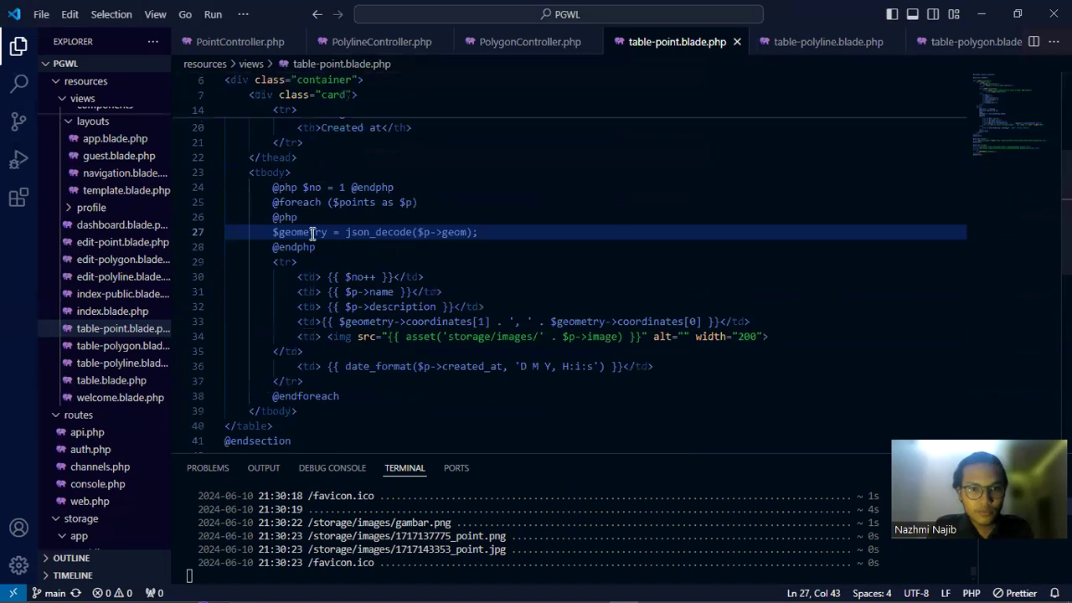
pyautogui.click(281, 232)
pyautogui.moveTo(261, 232); pyautogui.dragTo(479, 233)
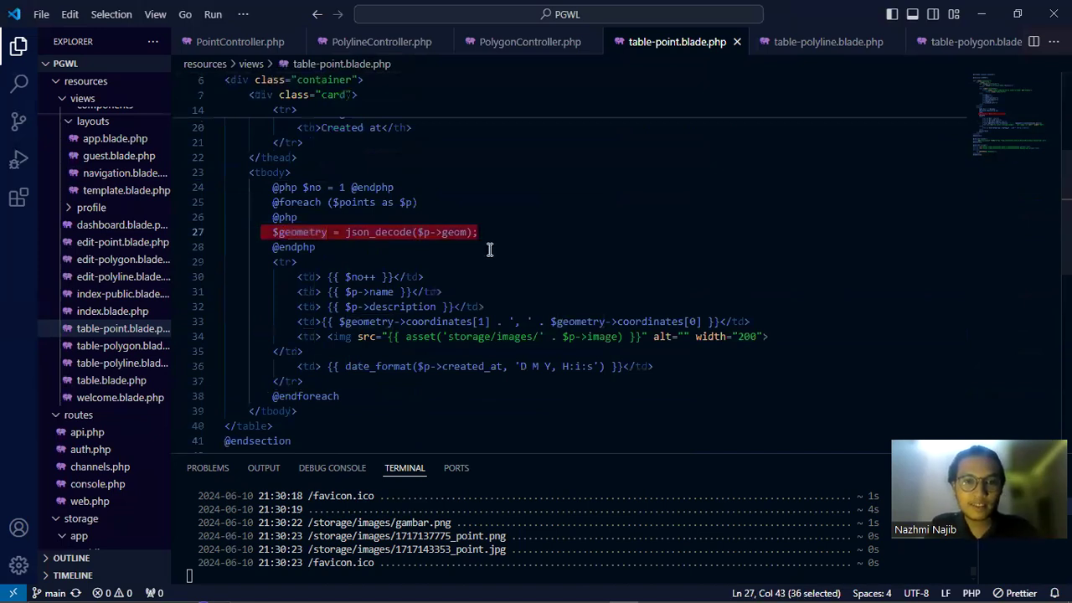
# Select the coordinates table-cell expression on line 33, then switch to Chrome's Table Point page
pyautogui.scroll(-1, 490, 250)
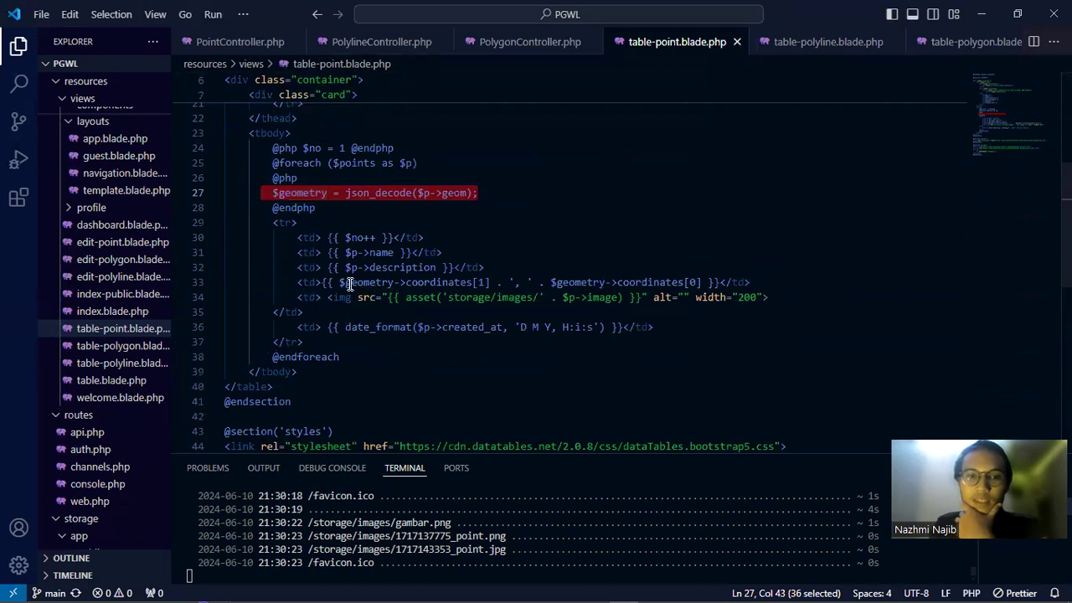
pyautogui.moveTo(293, 283); pyautogui.dragTo(539, 283)
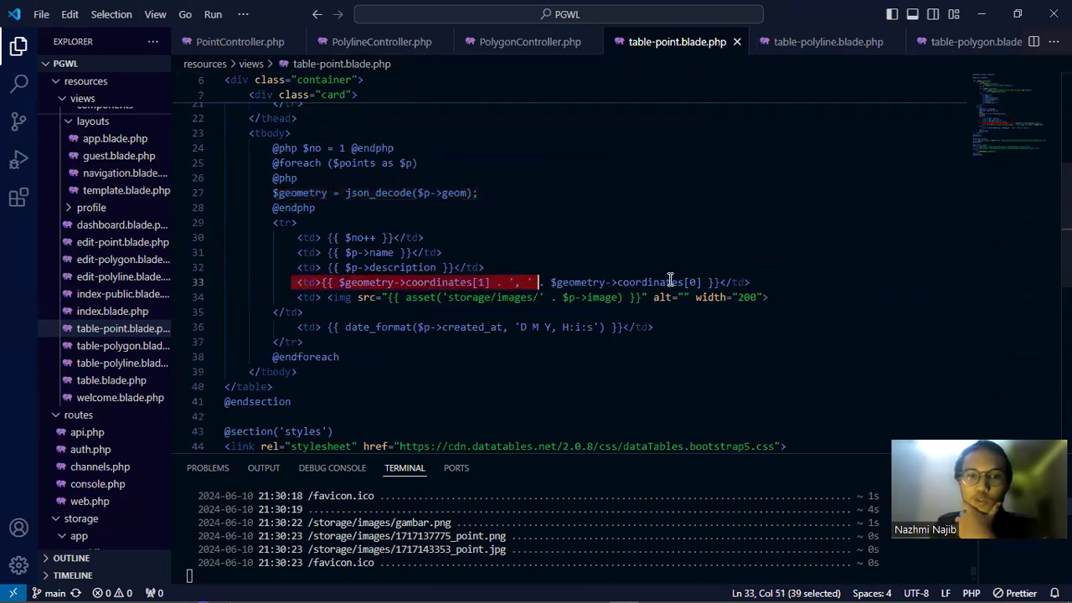
pyautogui.click(494, 285)
pyautogui.click(500, 285)
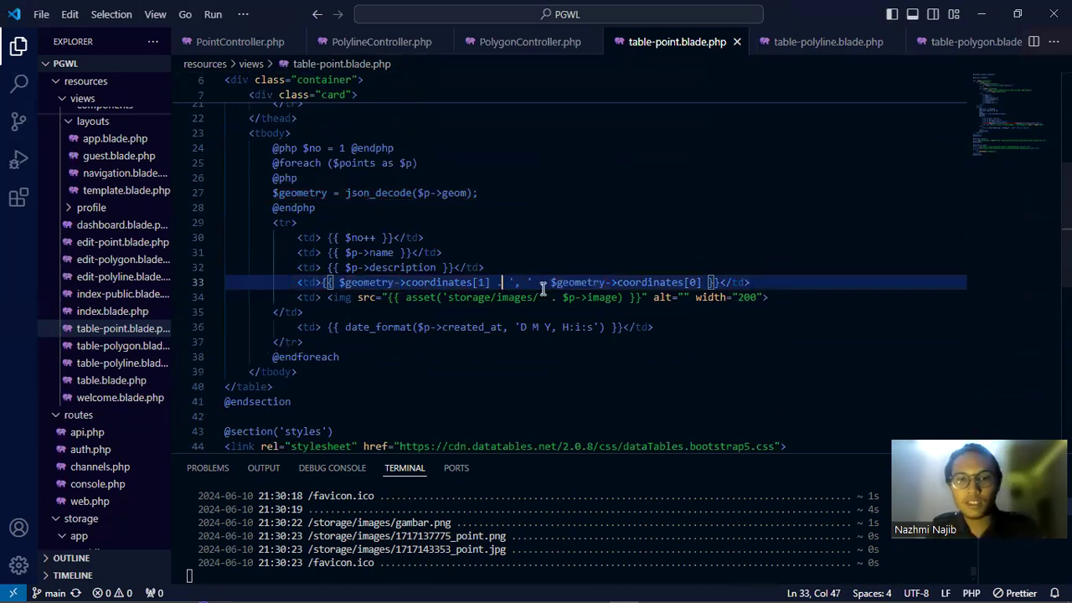
pyautogui.click(545, 284)
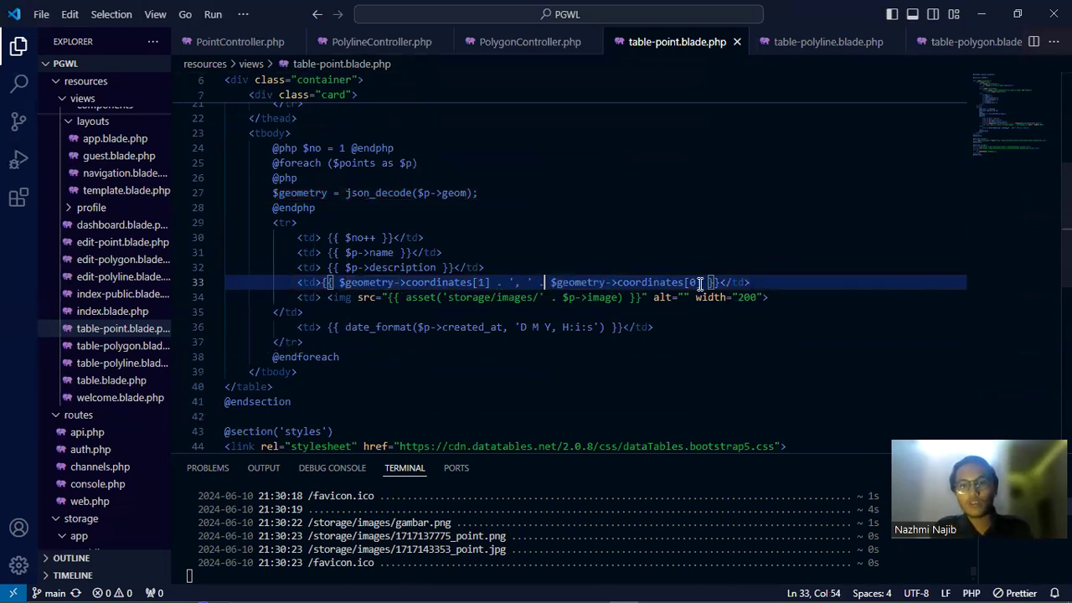
pyautogui.hotkey('alt', 'Tab')
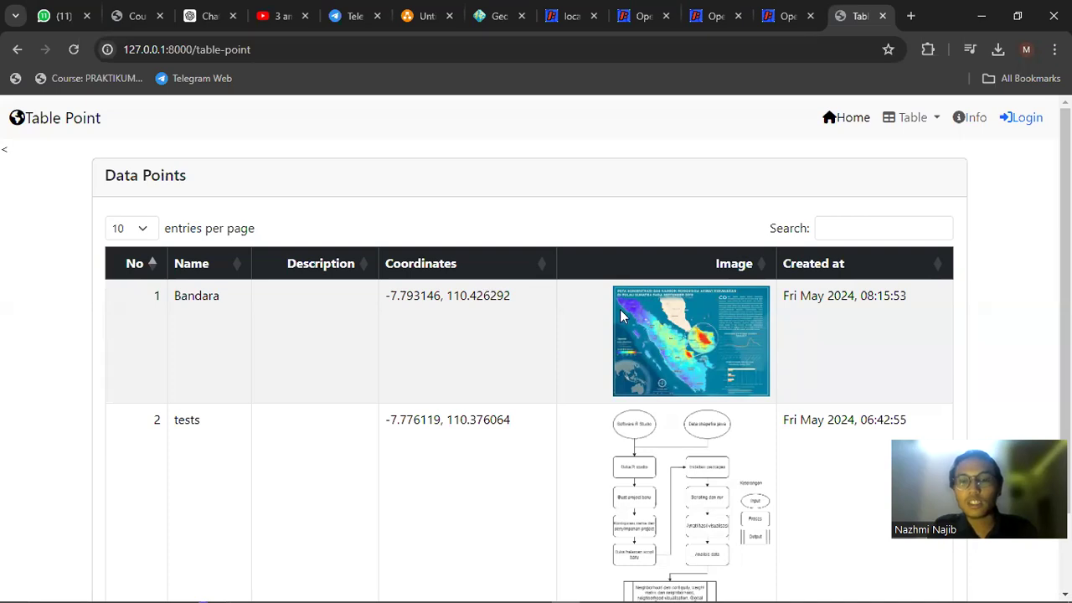
# Back in table-point.blade.php, highlight the DataTables script includes
pyautogui.hotkey('alt', 'Tab')
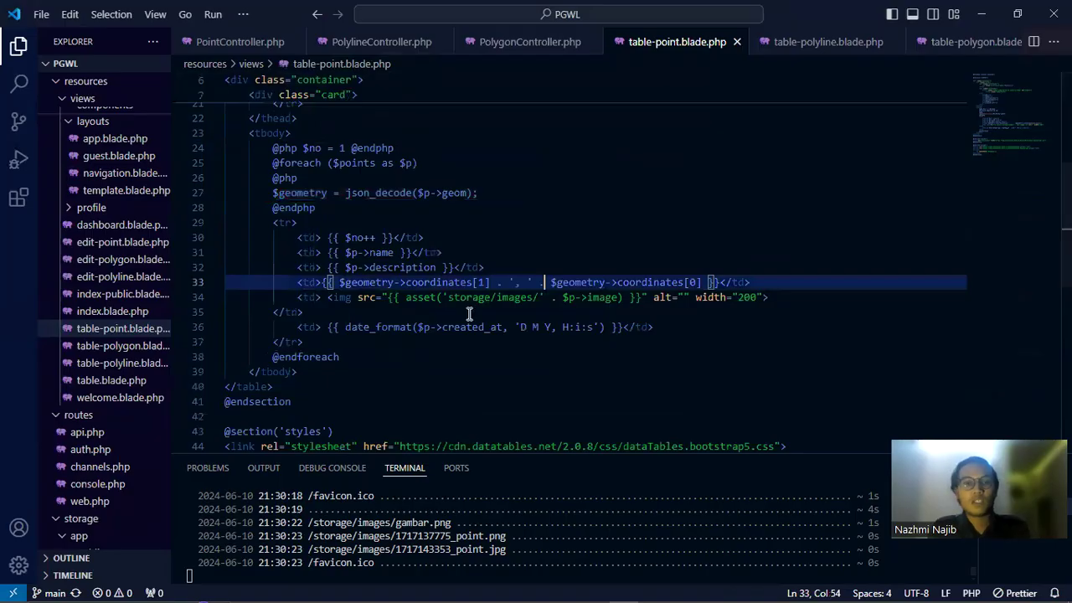
pyautogui.scroll(-5, 469, 314)
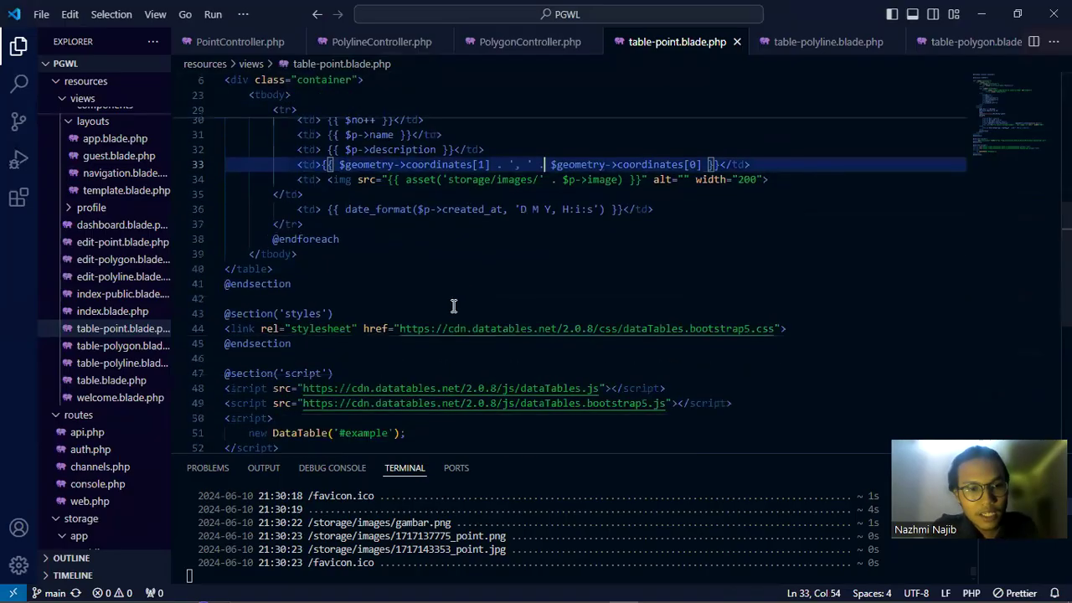
pyautogui.moveTo(751, 328); pyautogui.dragTo(257, 311)
pyautogui.scroll(10, 503, 285)
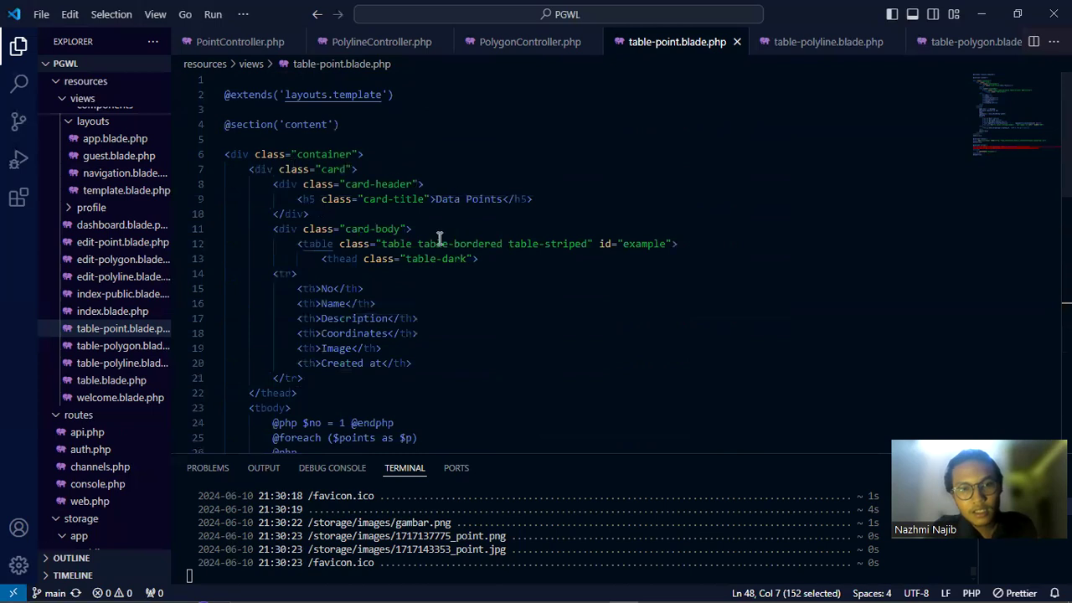
pyautogui.click(524, 225)
# Select the DataTable initialisation line in the point template
pyautogui.scroll(-12, 524, 224)
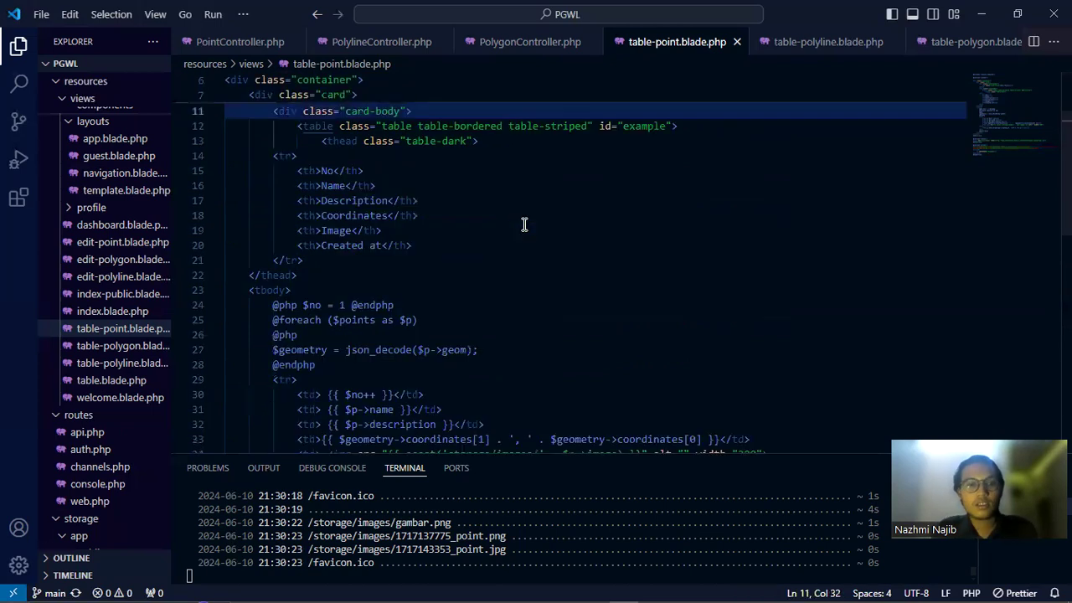
pyautogui.scroll(2, 474, 257)
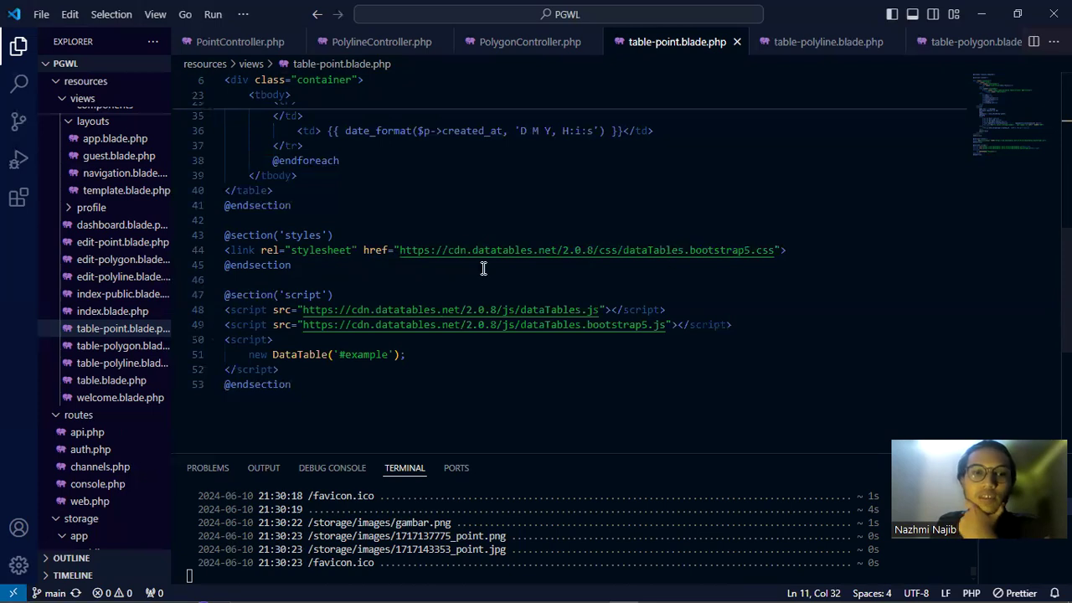
pyautogui.scroll(4, 479, 313)
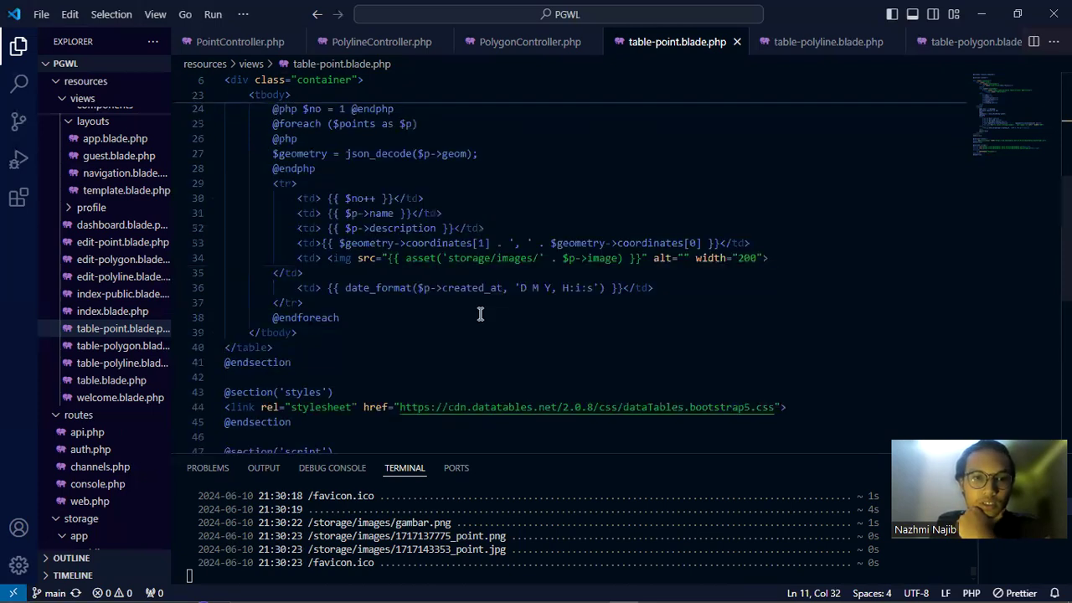
pyautogui.scroll(-4, 480, 313)
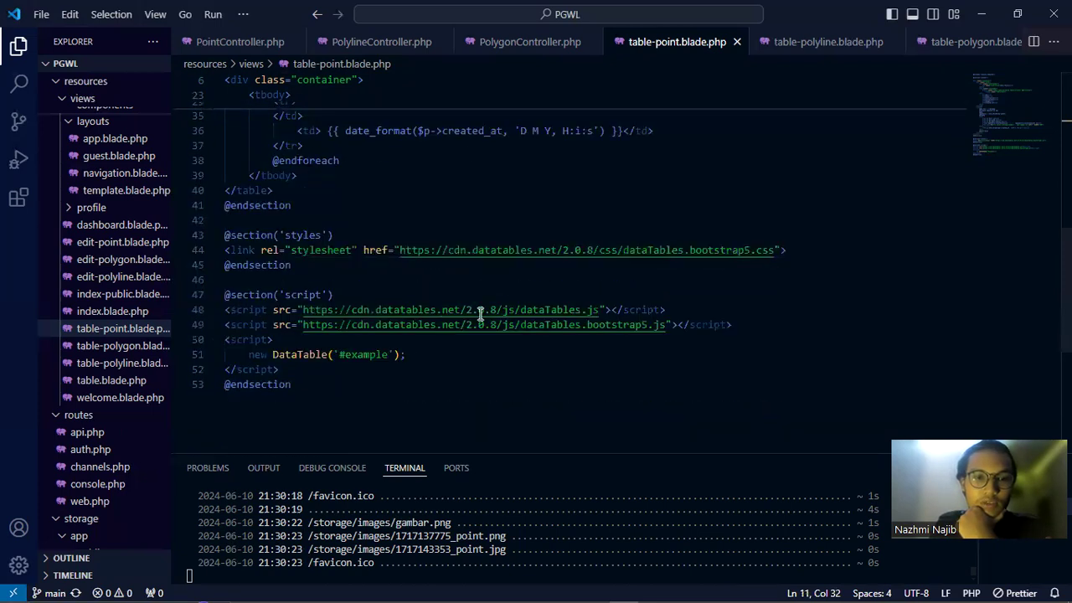
pyautogui.moveTo(424, 356); pyautogui.dragTo(249, 355)
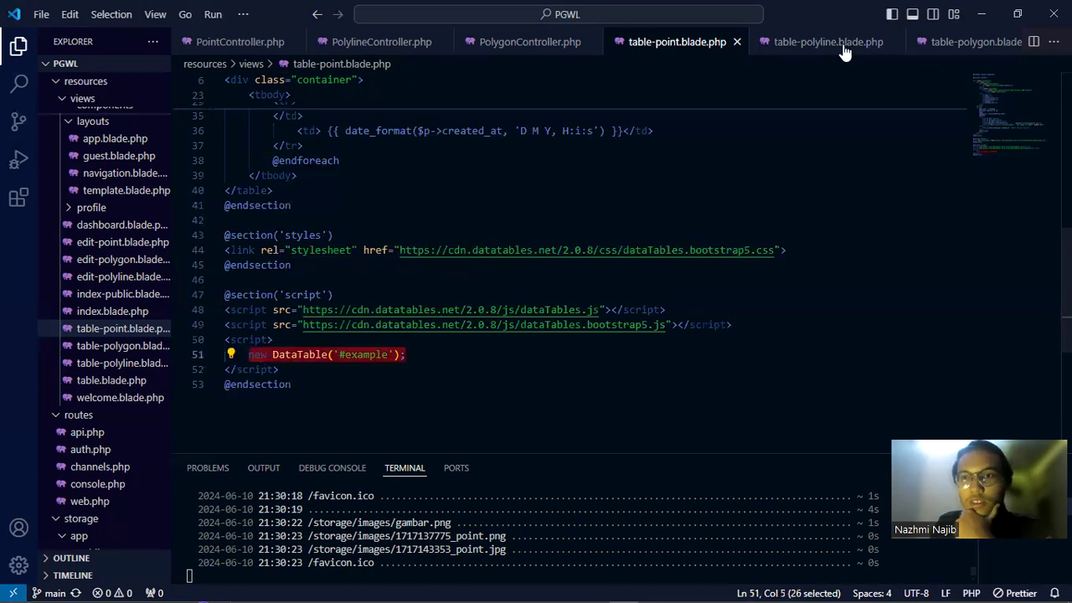
# Open the table-polyline.blade.php tab and scroll it, then return to Chrome's Table Point page
pyautogui.click(810, 46)
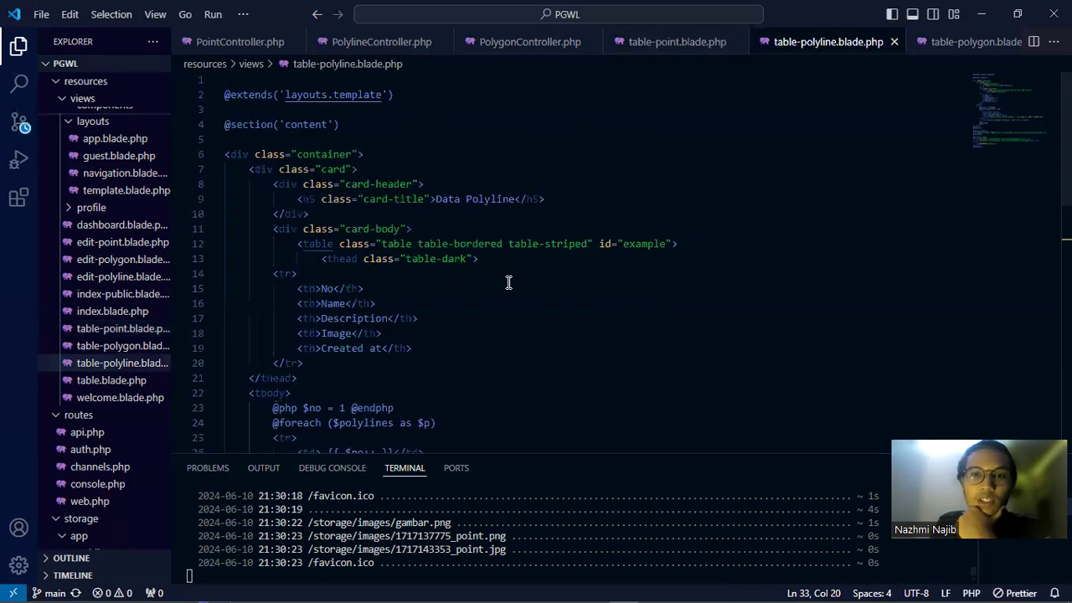
pyautogui.scroll(-4, 509, 283)
pyautogui.scroll(-1, 508, 284)
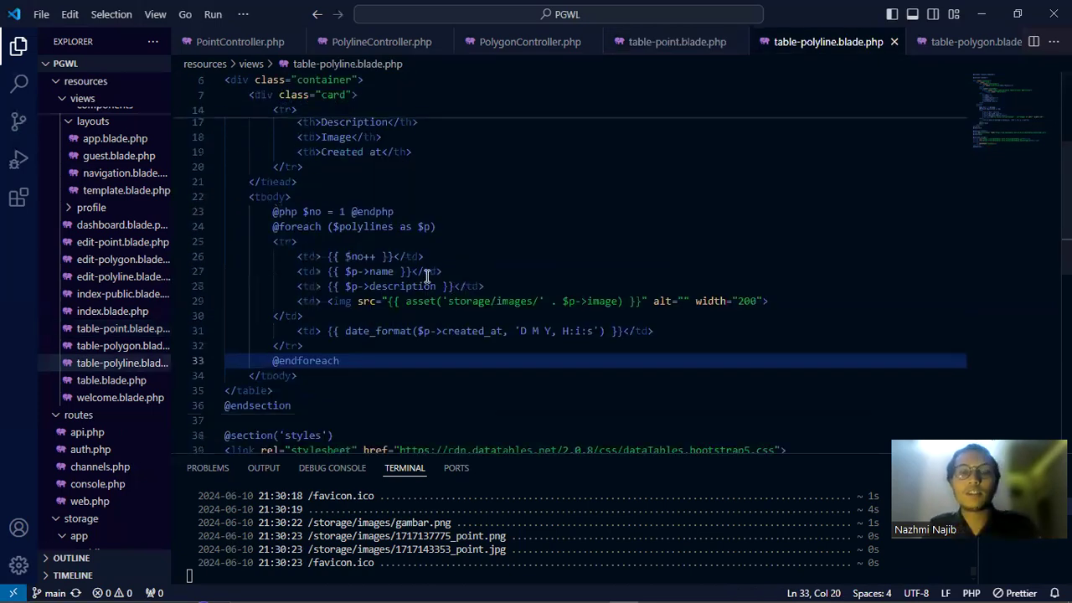
pyautogui.hotkey('alt', 'Tab')
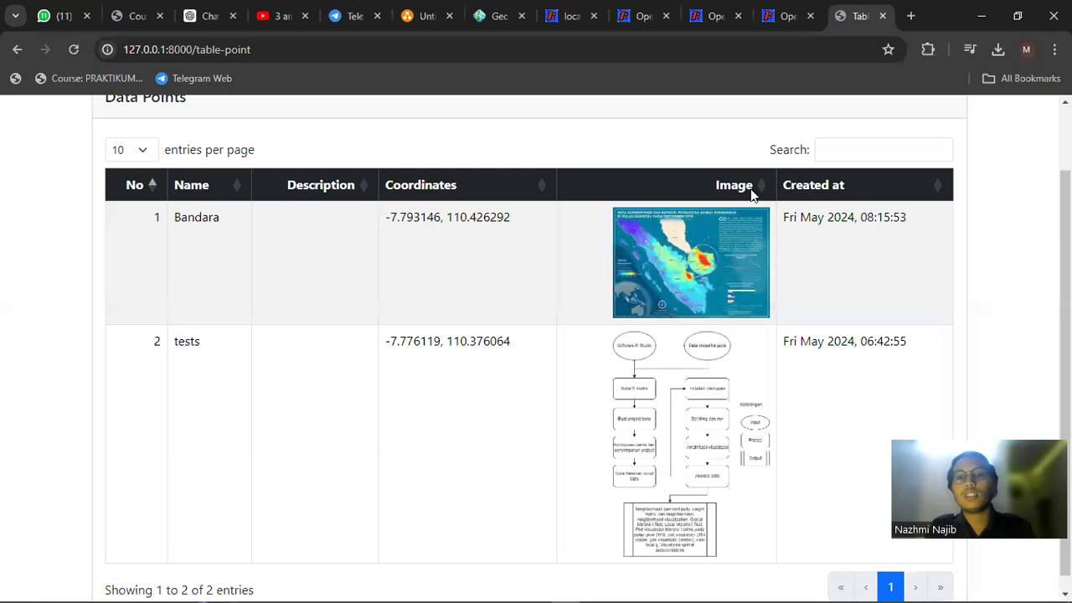
# Show Petaku's Data Polyline page with its single Jalan Solo3 entry, then return to VS Code
pyautogui.scroll(1, 754, 195)
pyautogui.click(906, 124)
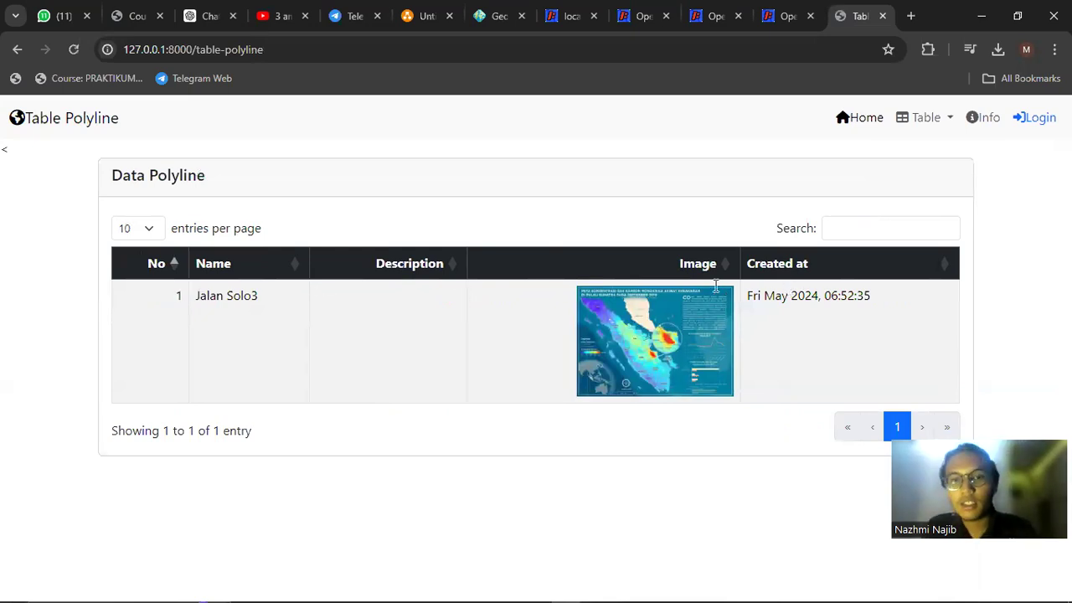
pyautogui.hotkey('alt', 'Tab')
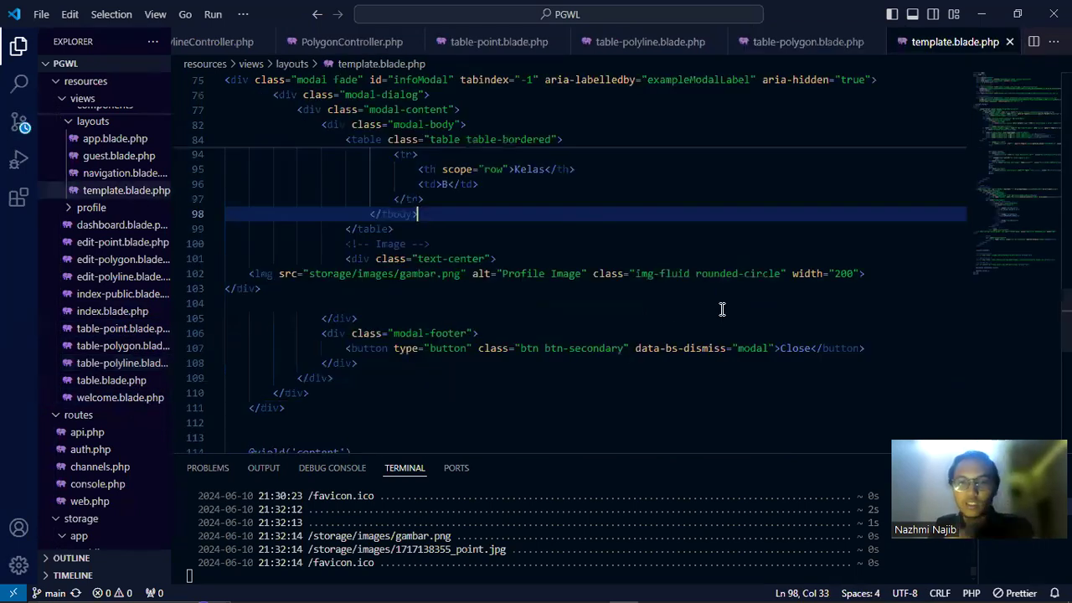
# Scroll through template.blade.php's infoModal markup, reviewing the student-details table and profile image
pyautogui.scroll(5, 670, 312)
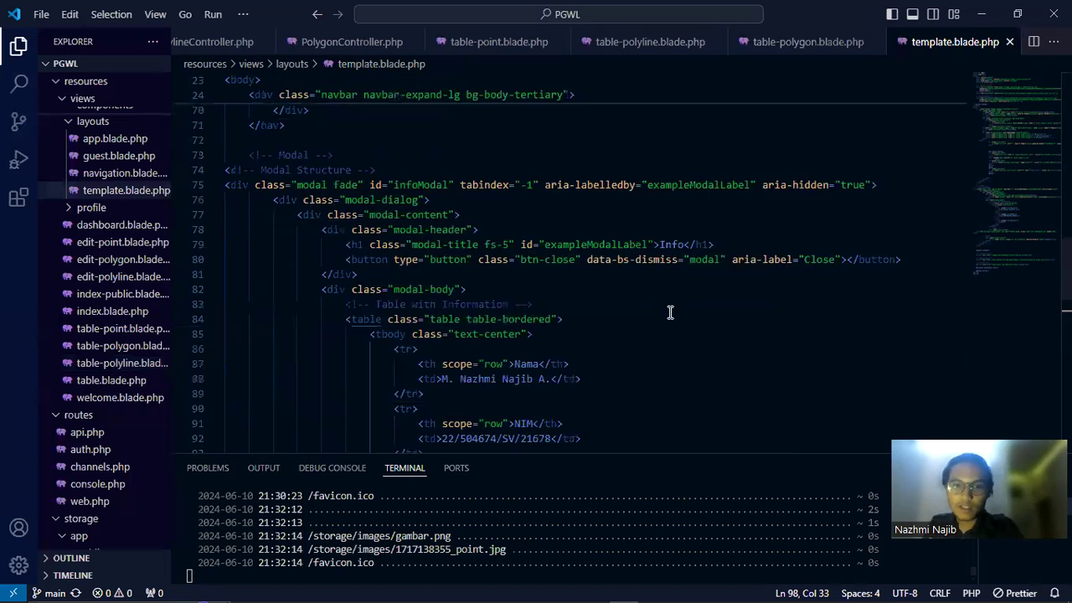
pyautogui.scroll(3, 670, 312)
pyautogui.scroll(4, 670, 312)
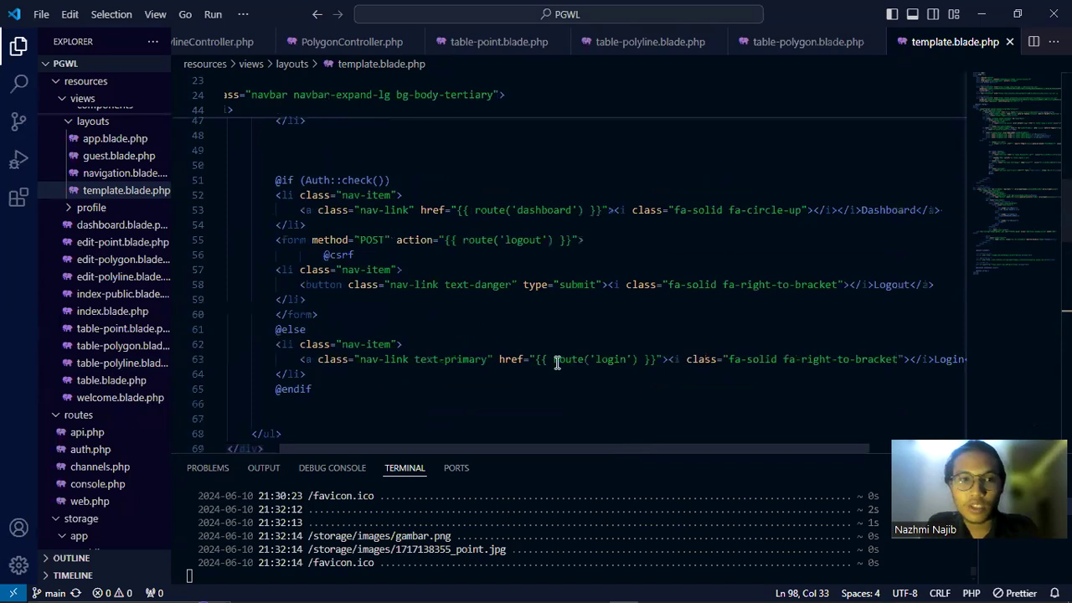
pyautogui.scroll(2, 545, 364)
pyautogui.hscroll(-2, 545, 363)
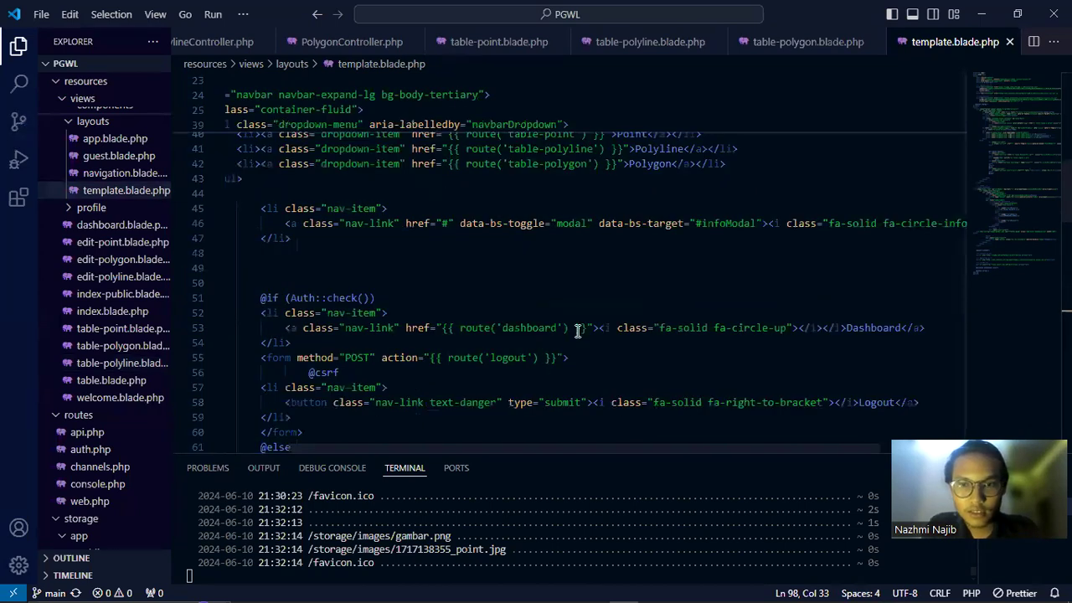
pyautogui.scroll(-2, 590, 329)
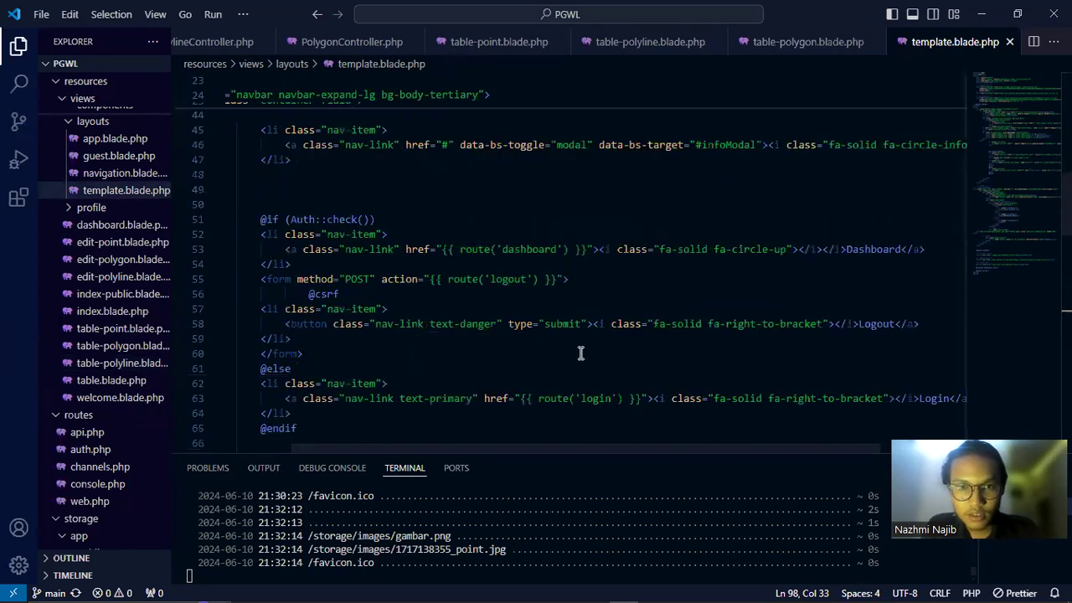
pyautogui.scroll(4, 581, 352)
pyautogui.scroll(3, 581, 353)
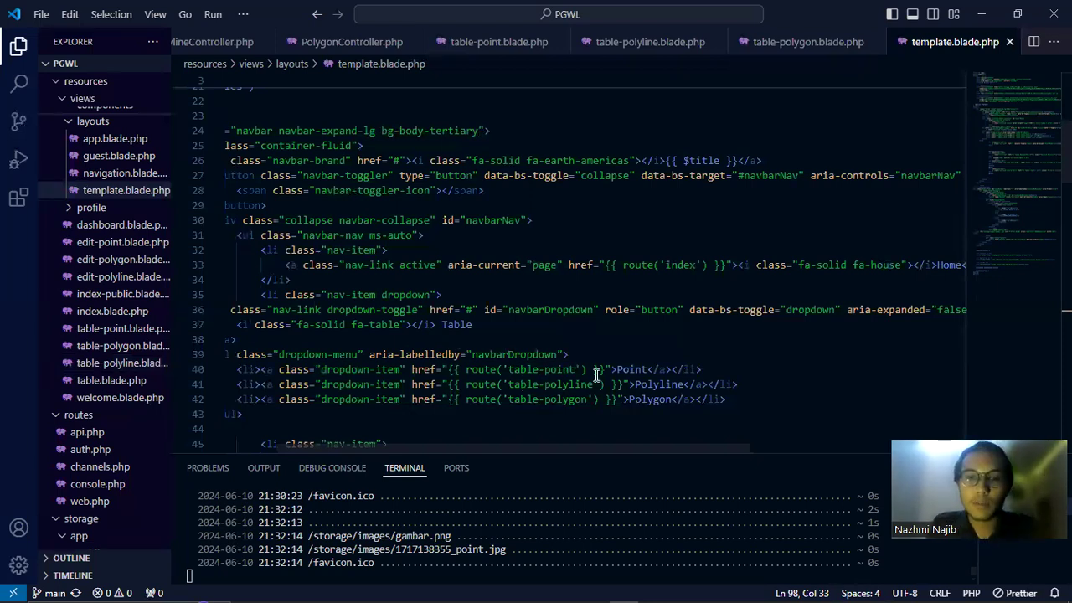
pyautogui.moveTo(551, 445); pyautogui.dragTo(491, 430)
pyautogui.scroll(3, 495, 342)
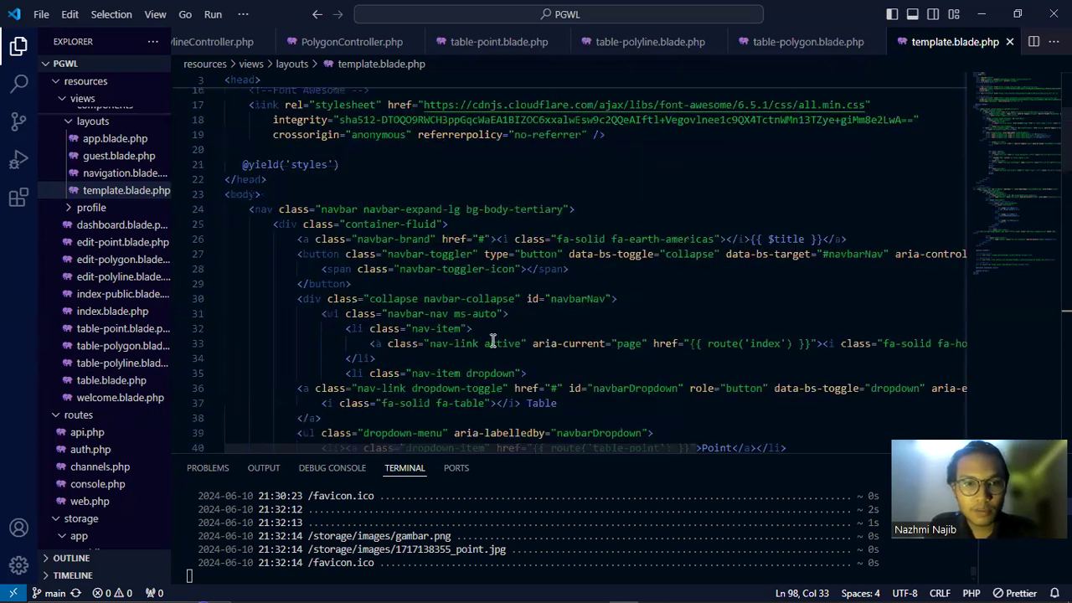
pyautogui.scroll(-10, 494, 352)
pyautogui.scroll(-2, 494, 354)
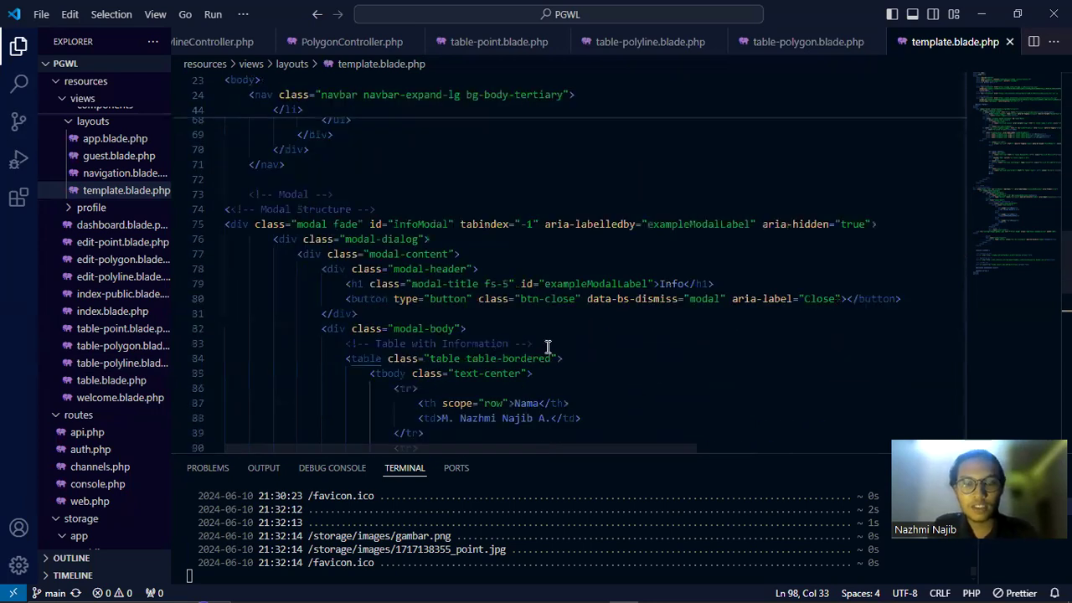
pyautogui.scroll(-1, 548, 347)
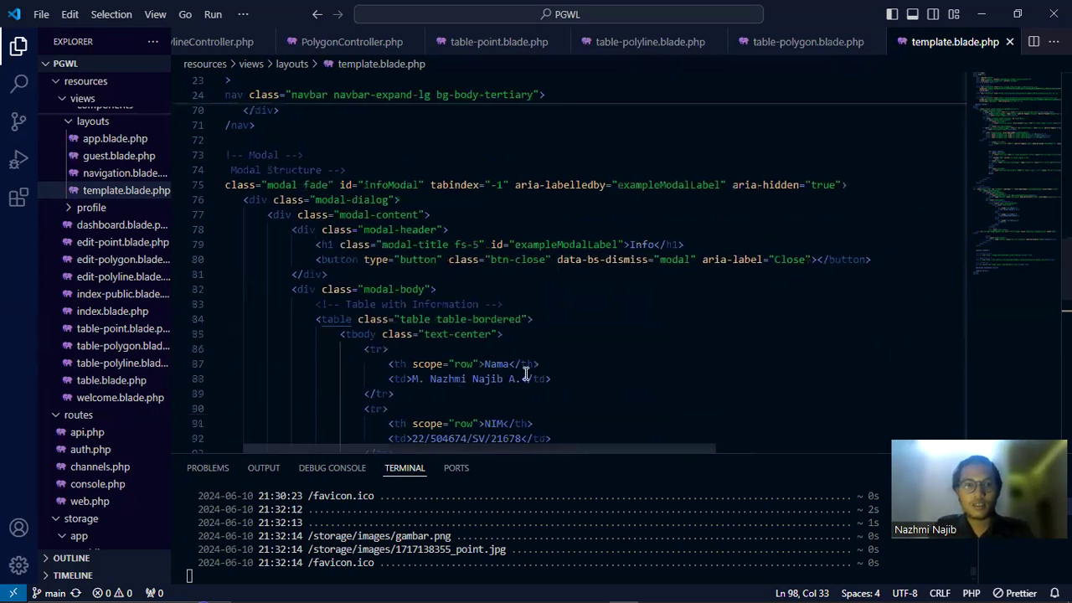
pyautogui.scroll(-5, 485, 277)
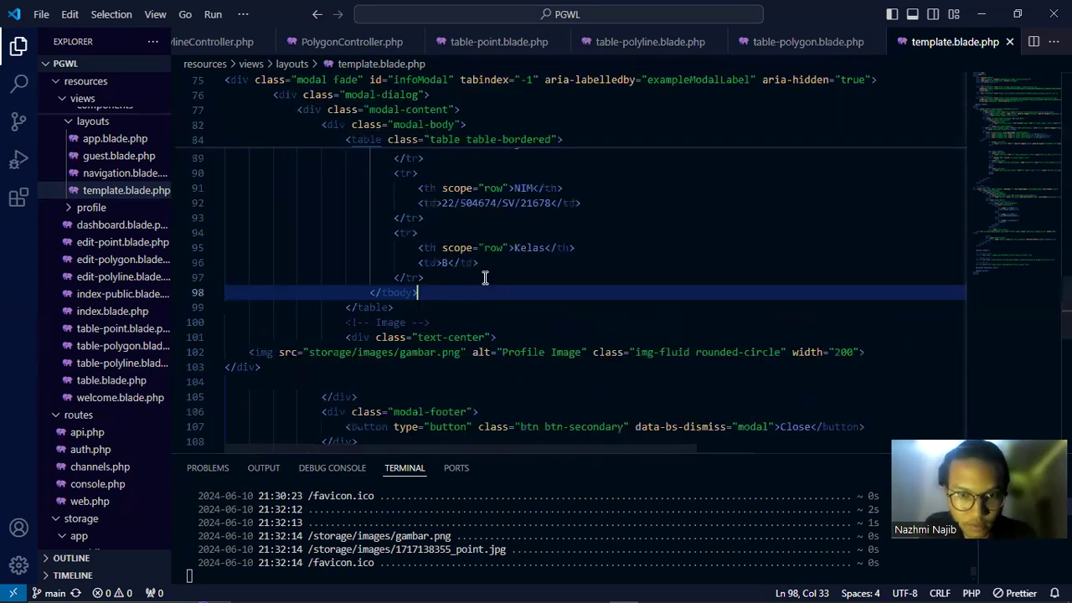
pyautogui.scroll(-2, 485, 277)
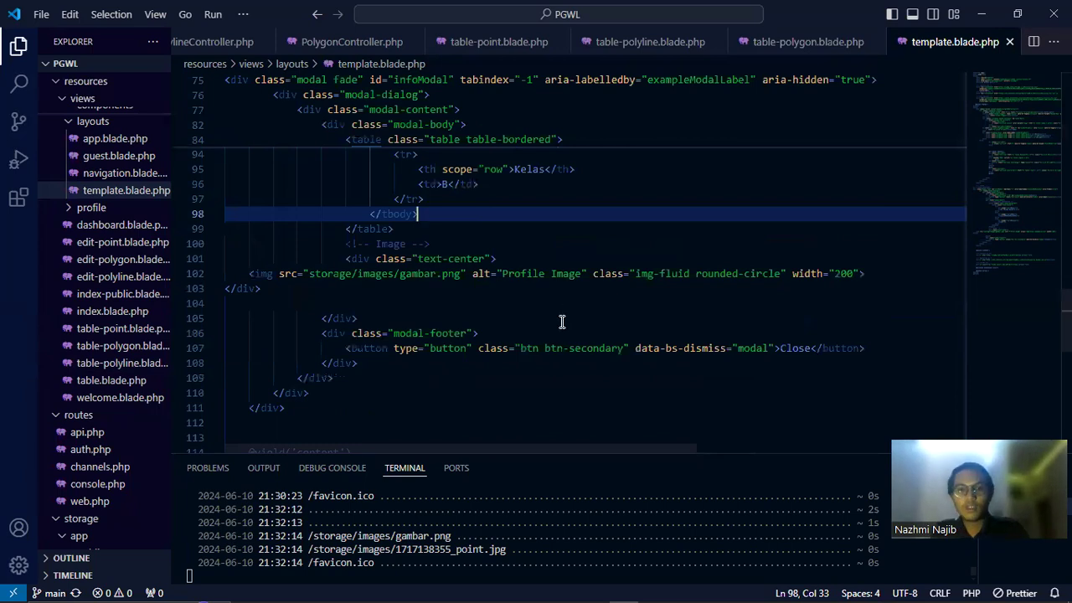
pyautogui.scroll(1, 560, 322)
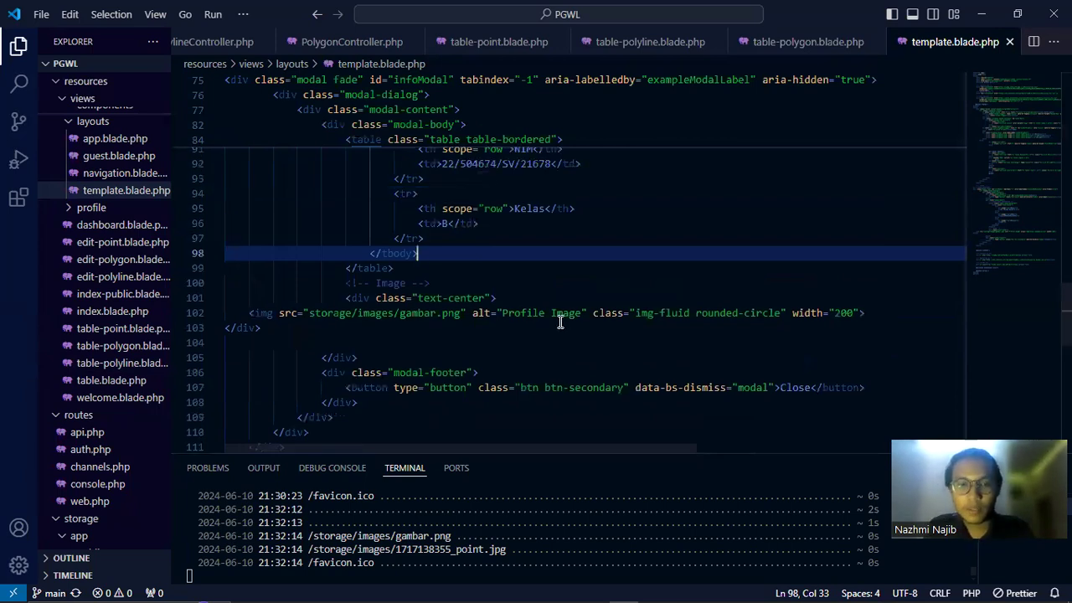
pyautogui.scroll(3, 560, 322)
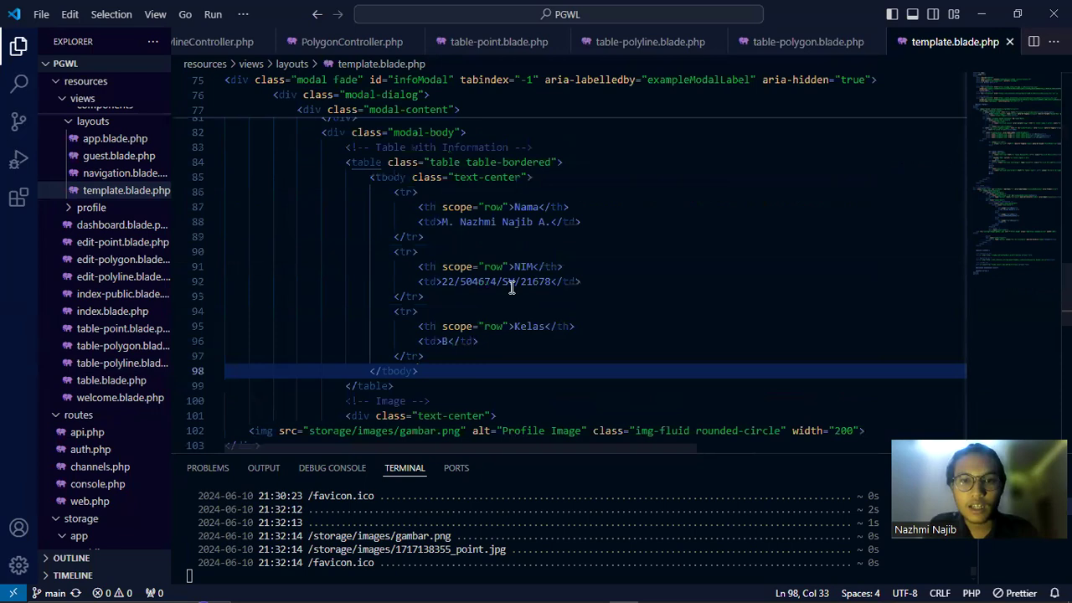
pyautogui.scroll(1, 491, 311)
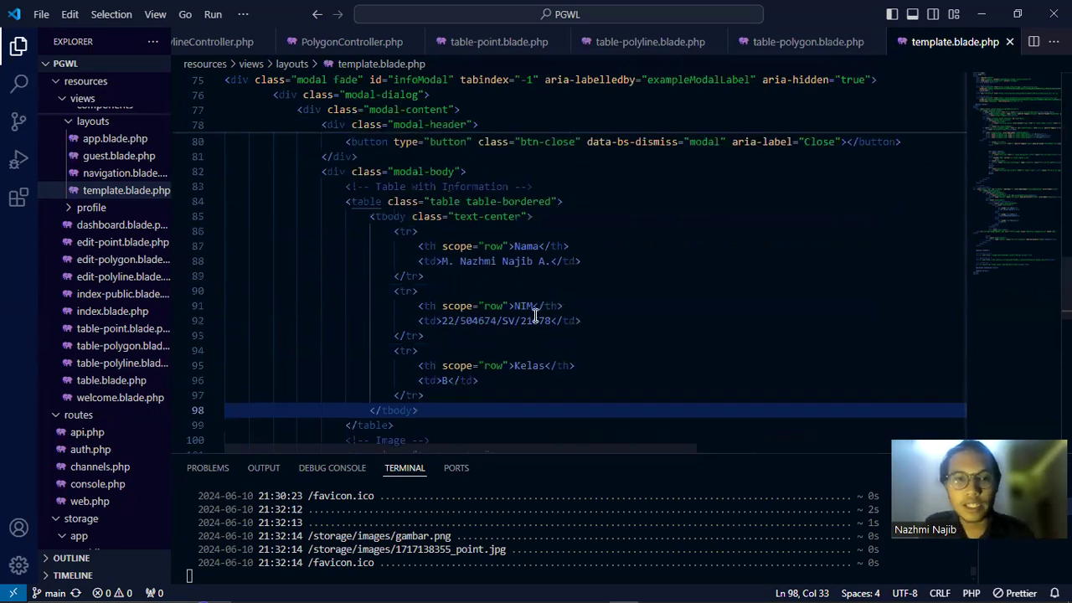
pyautogui.scroll(-3, 536, 315)
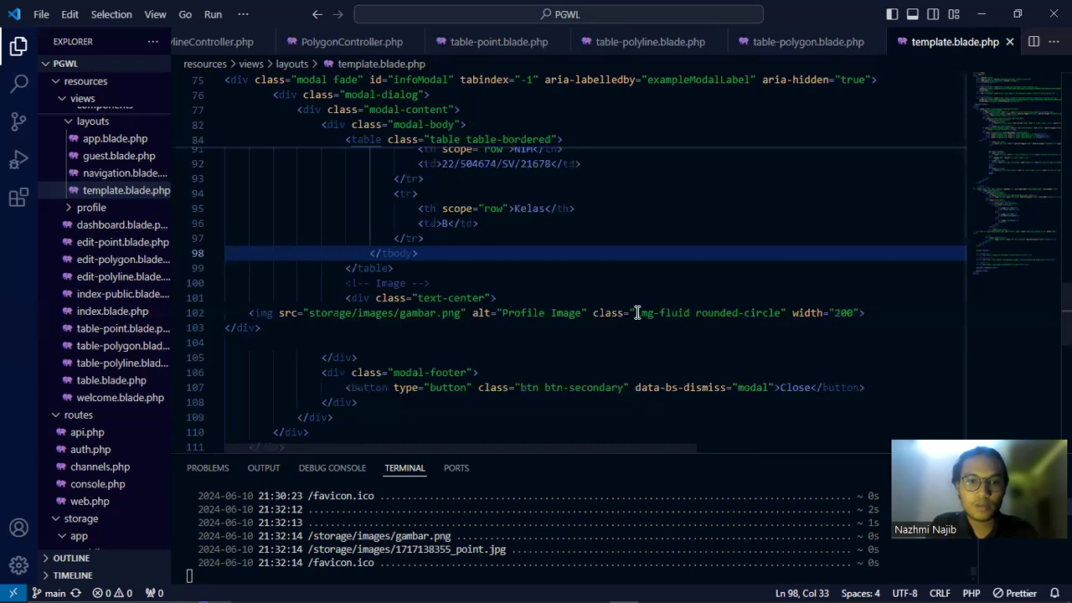
pyautogui.scroll(5, 637, 310)
pyautogui.scroll(1, 659, 284)
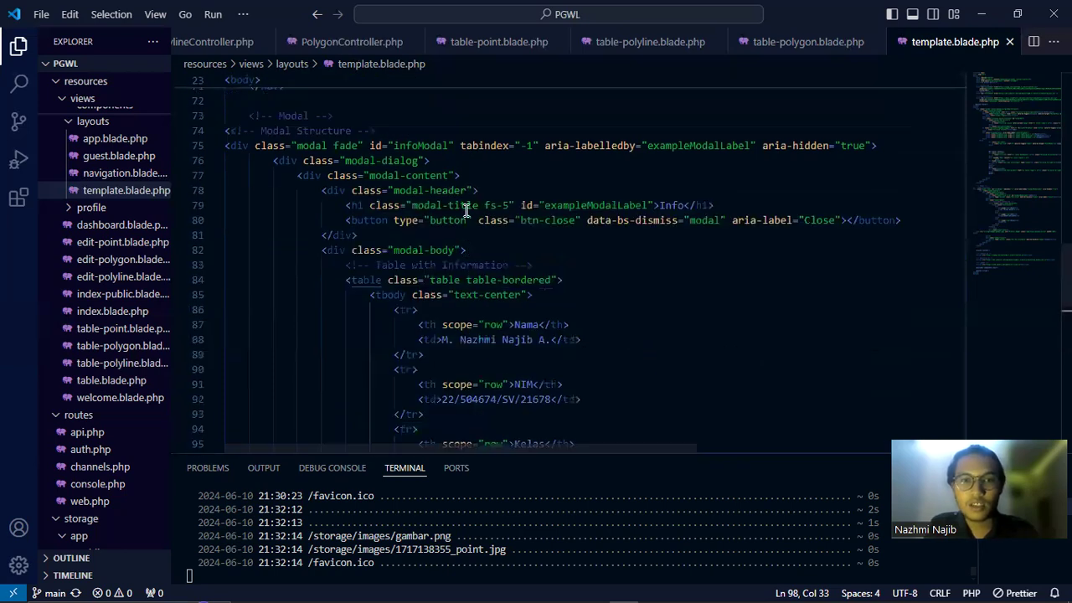
# Mark the Info modal's title and close-button lines
pyautogui.click(369, 205)
pyautogui.keyDown('shift'); pyautogui.click(688, 220); pyautogui.keyUp('shift')
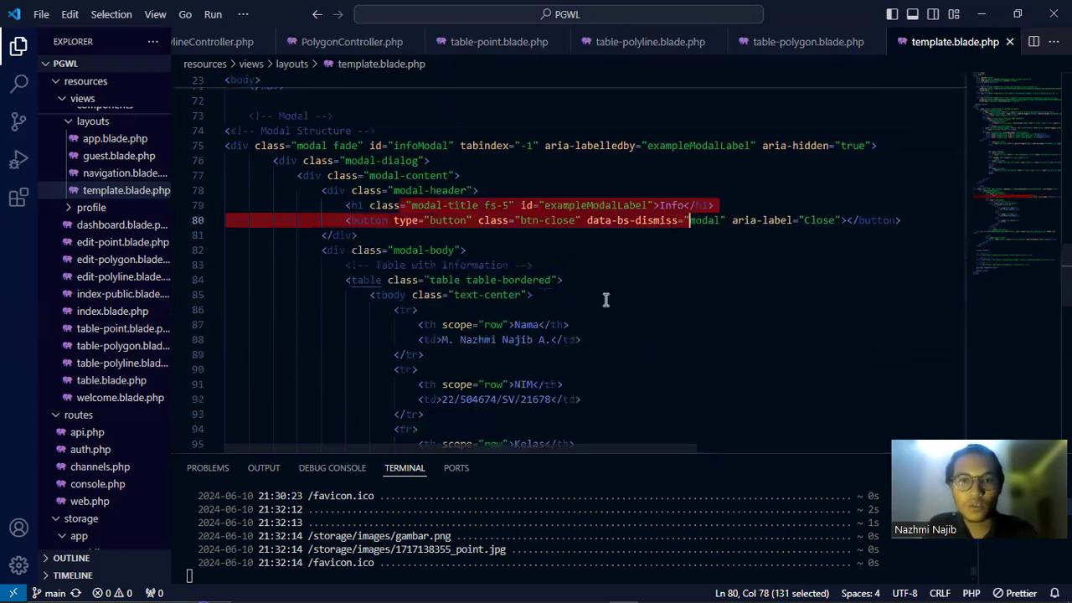
pyautogui.scroll(2, 661, 287)
pyautogui.click(671, 283)
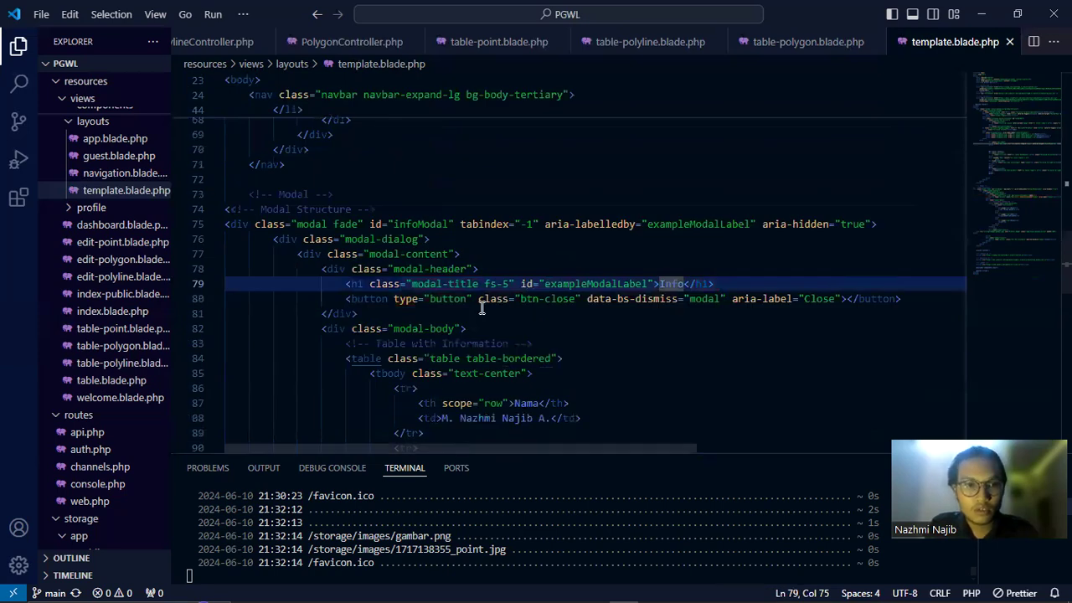
pyautogui.scroll(-1, 481, 308)
pyautogui.scroll(7, 481, 306)
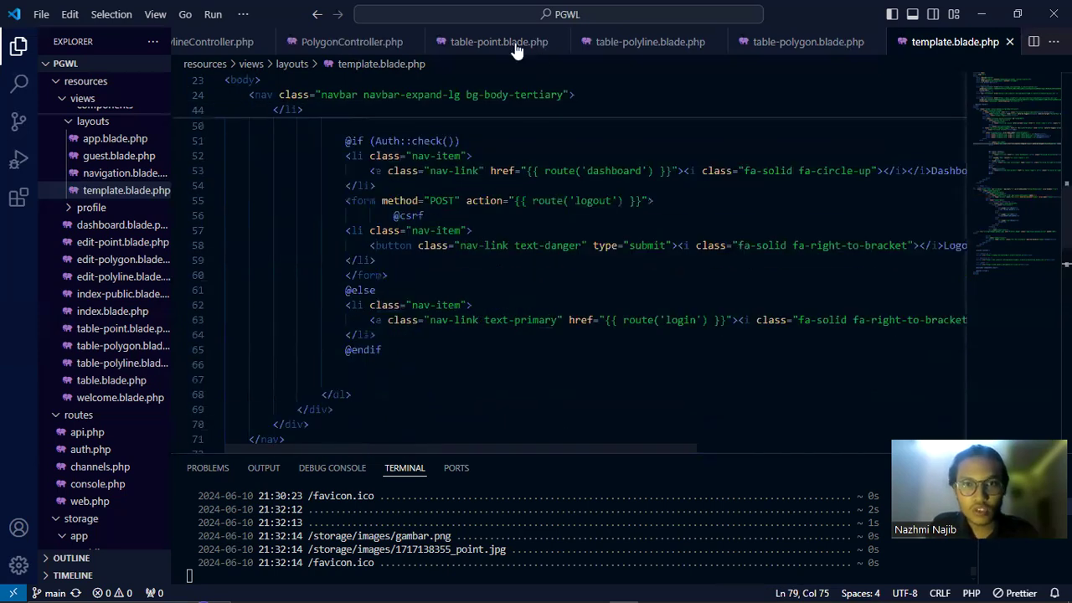
pyautogui.scroll(5, 438, 271)
# In table-point.blade.php, select the new DataTable('#example') call on line 51
pyautogui.hotkey('ctrl', 'Tab')
pyautogui.moveTo(249, 315); pyautogui.dragTo(415, 314)
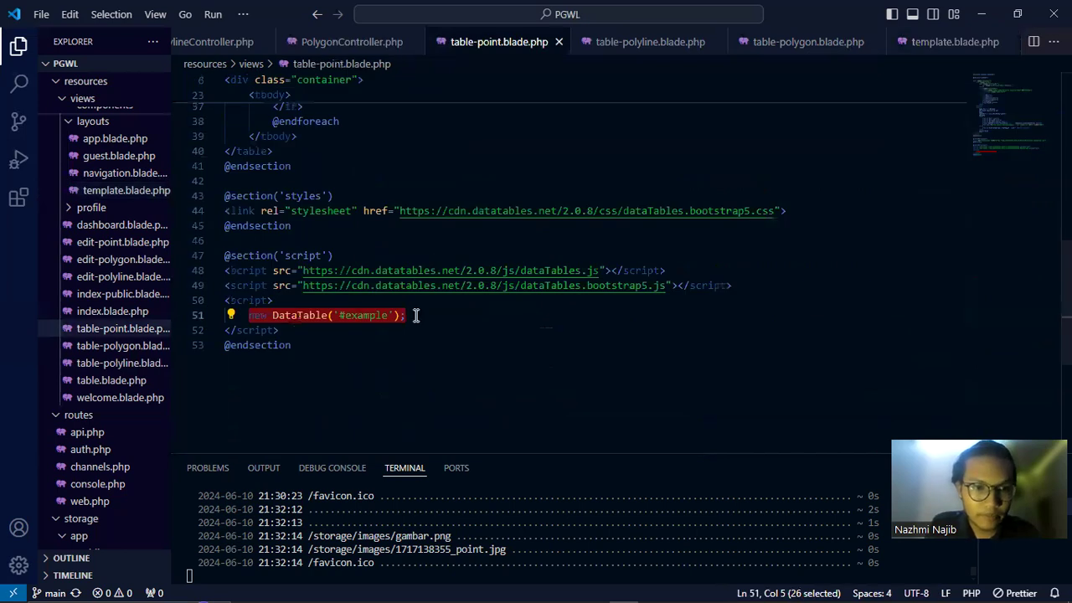
pyautogui.click(415, 315)
pyautogui.keyDown('shift'); pyautogui.click(255, 315); pyautogui.keyUp('shift')
pyautogui.keyDown('shift'); pyautogui.click(249, 315); pyautogui.keyUp('shift')
pyautogui.scroll(1, 249, 315)
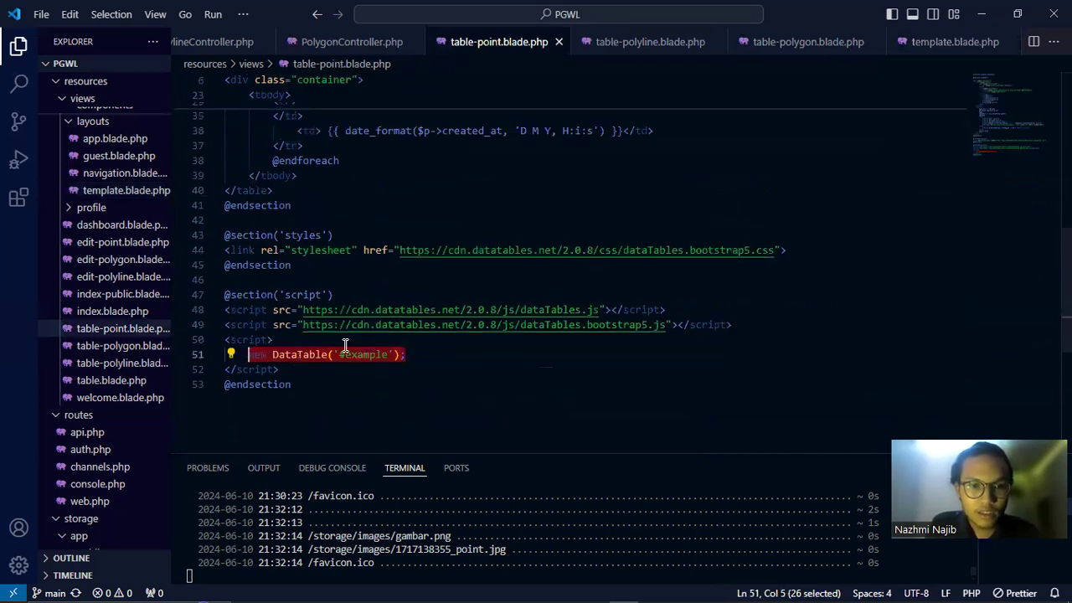
pyautogui.click(244, 354)
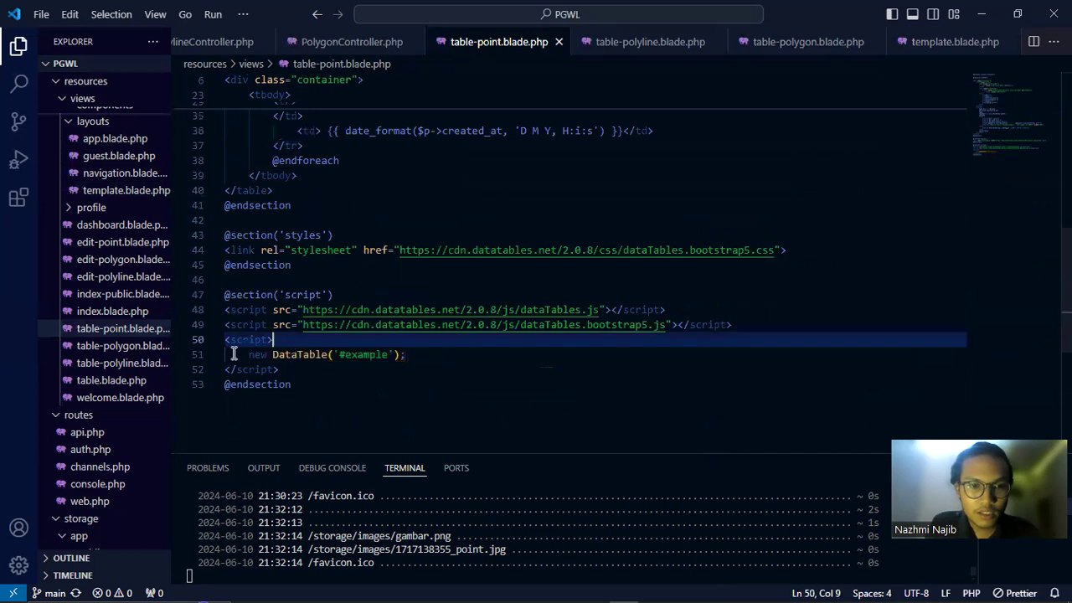
pyautogui.keyDown('shift'); pyautogui.click(416, 356); pyautogui.keyUp('shift')
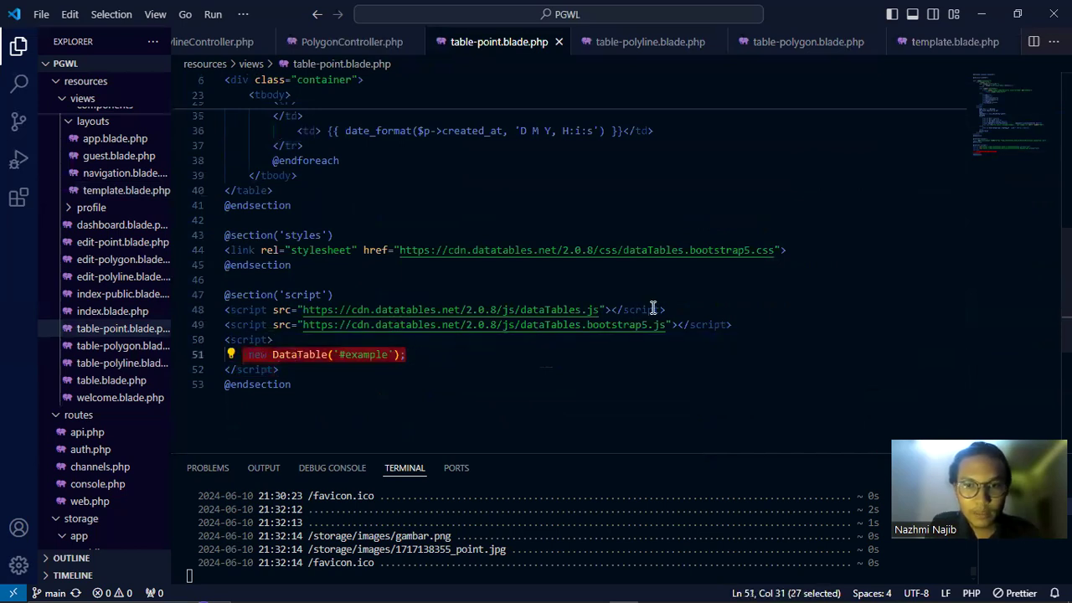
# Highlight the table's id="example" attribute, then bring Chrome's Table Polyline page forward
pyautogui.scroll(10, 661, 306)
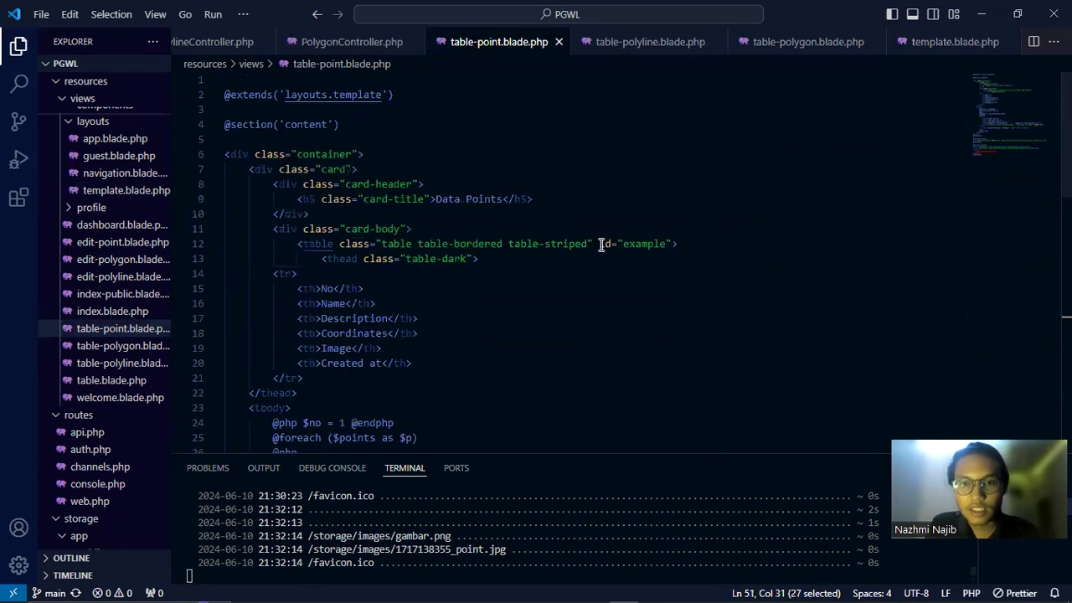
pyautogui.moveTo(600, 243); pyautogui.dragTo(695, 235)
pyautogui.hotkey('alt', 'Tab')
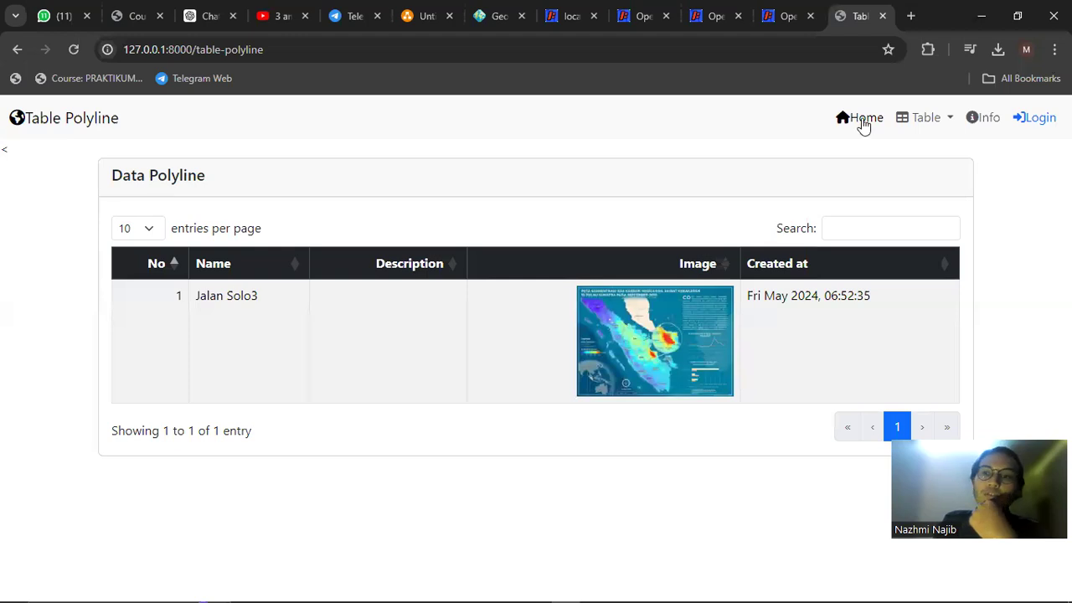
# Open the Table > Point page in the Petaku web app and scroll its entries
pyautogui.click(912, 119)
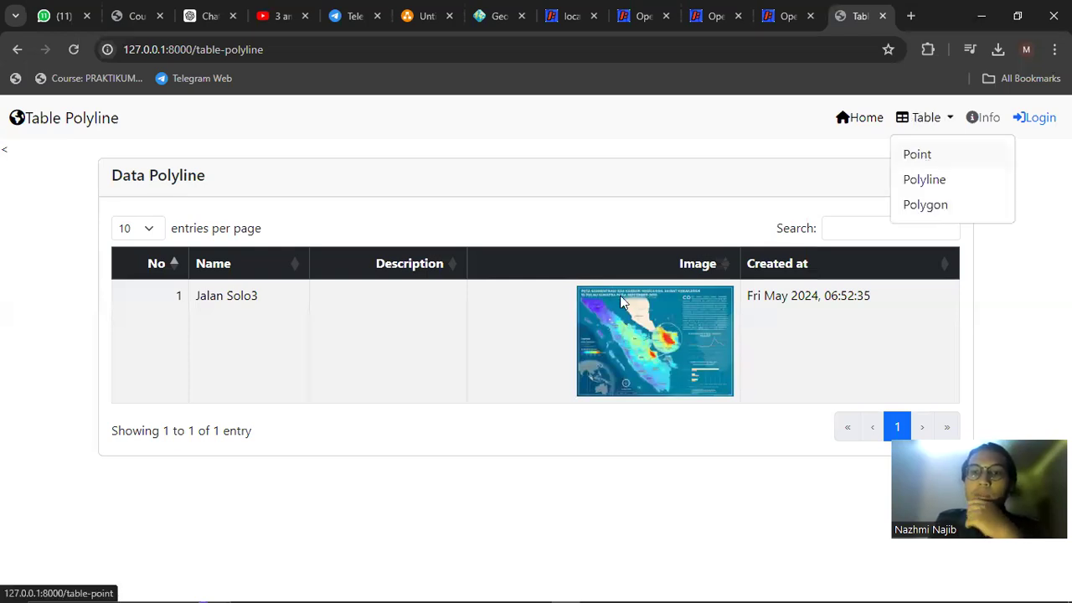
pyautogui.click(914, 156)
pyautogui.scroll(-2, 450, 271)
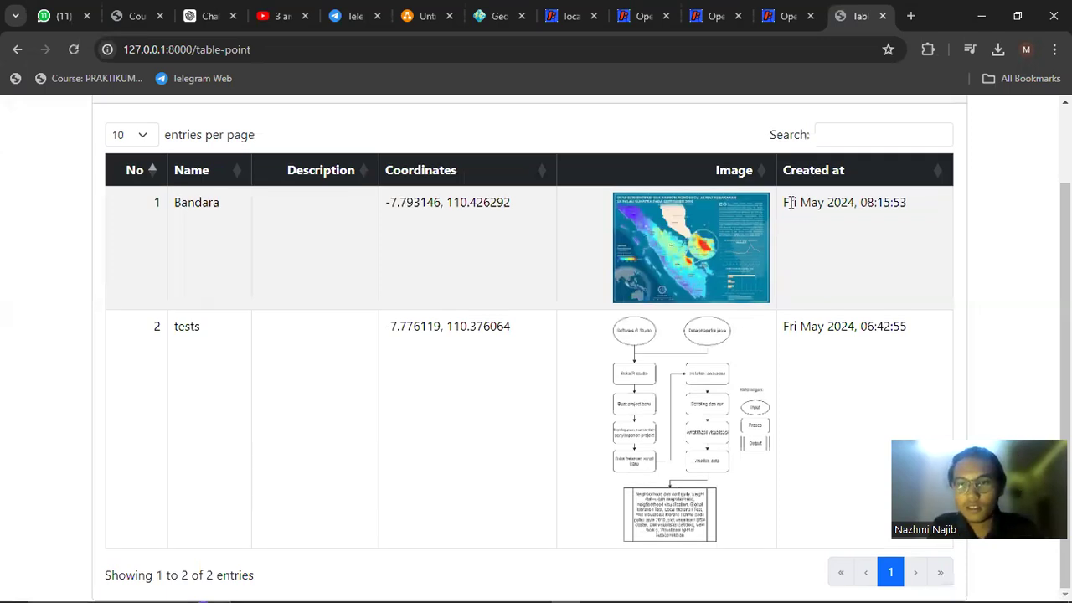
# Inspect the created_at date_format line in table-point.blade.php in VS Code
pyautogui.hotkey('alt', 'Tab')
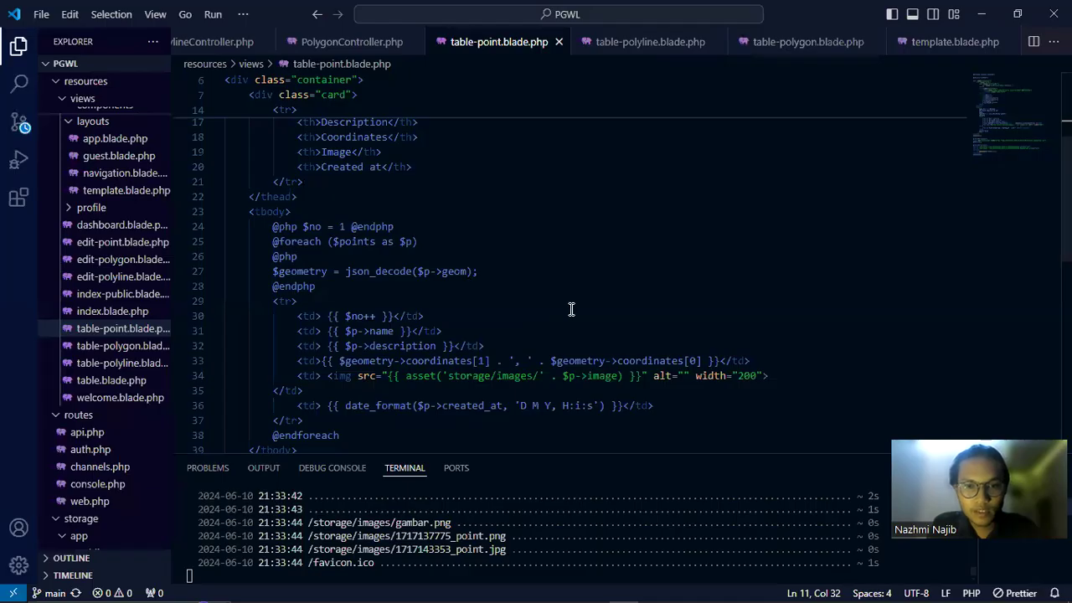
pyautogui.scroll(-1, 572, 309)
pyautogui.click(437, 363)
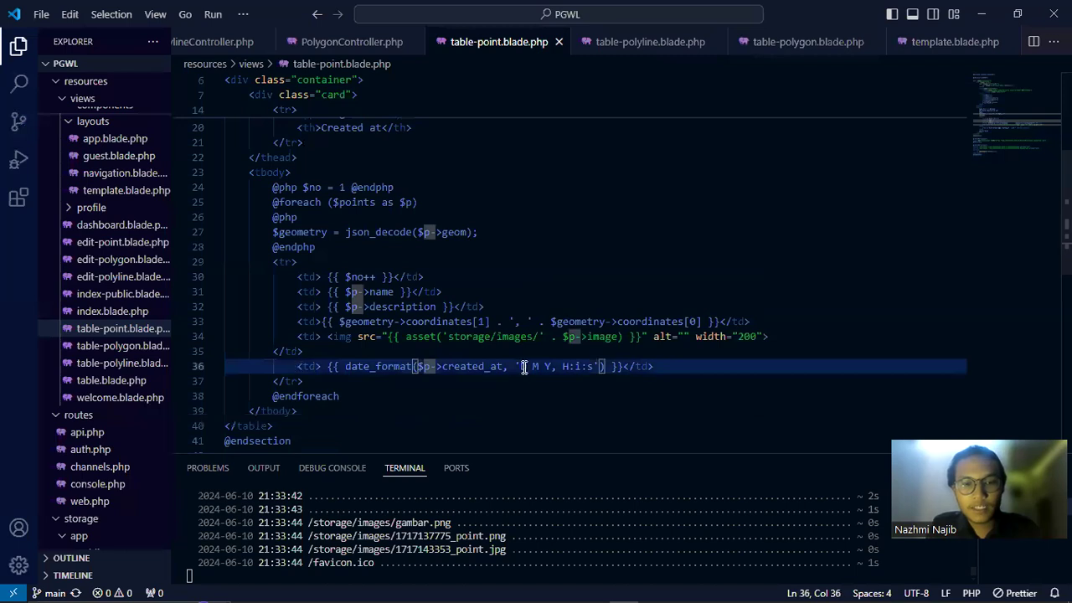
pyautogui.moveTo(292, 367); pyautogui.dragTo(655, 367)
pyautogui.scroll(-1, 531, 323)
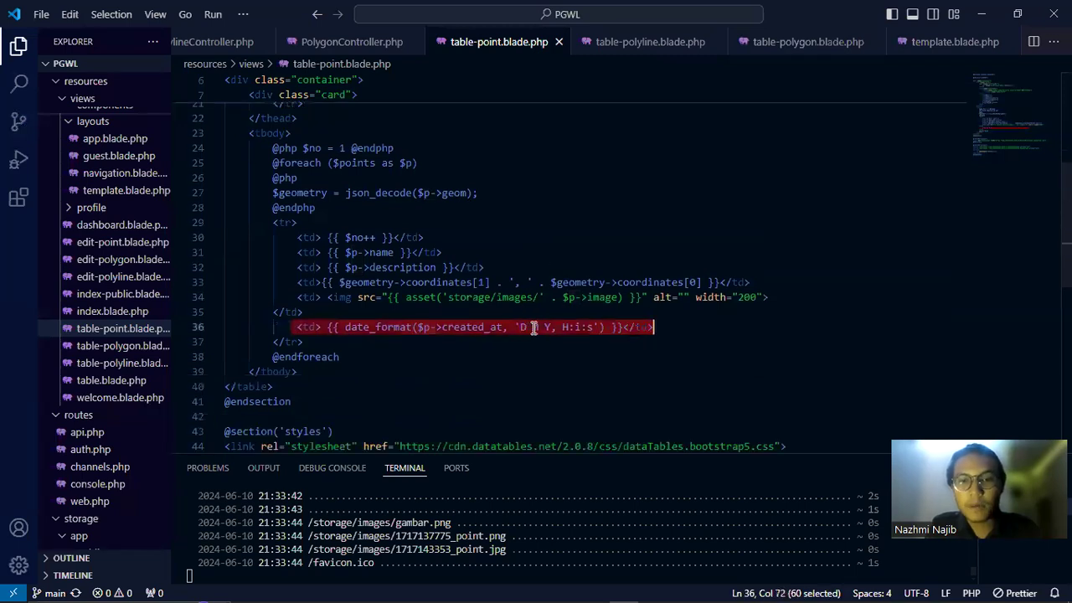
pyautogui.click(533, 326)
pyautogui.click(595, 327)
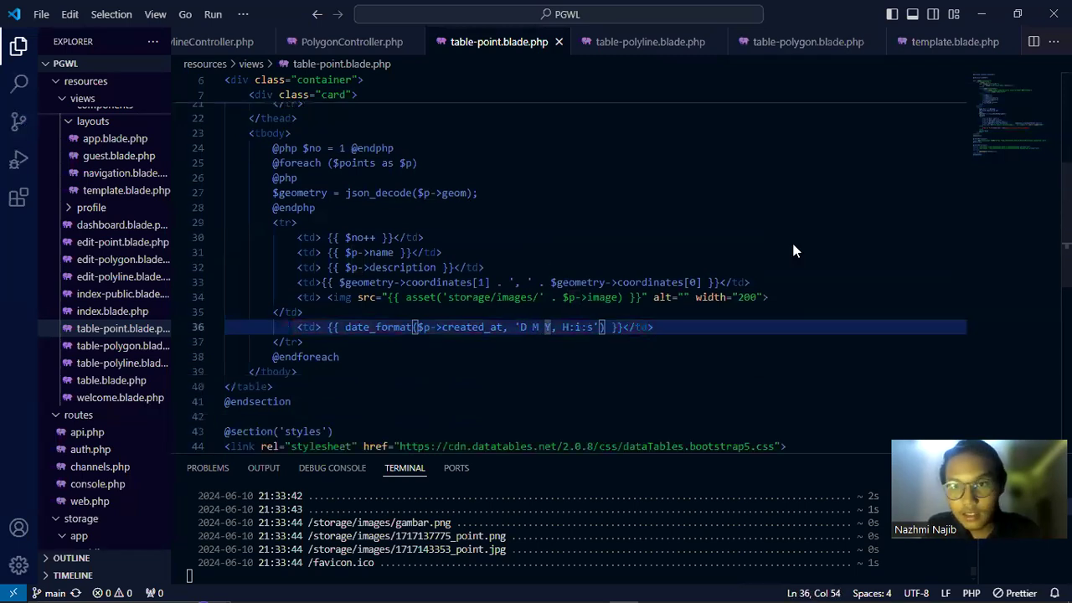
# Compare the page's 08:15:53 Created at time with the 'D M Y, H:i:s' format on line 36
pyautogui.hotkey('alt', 'Tab')
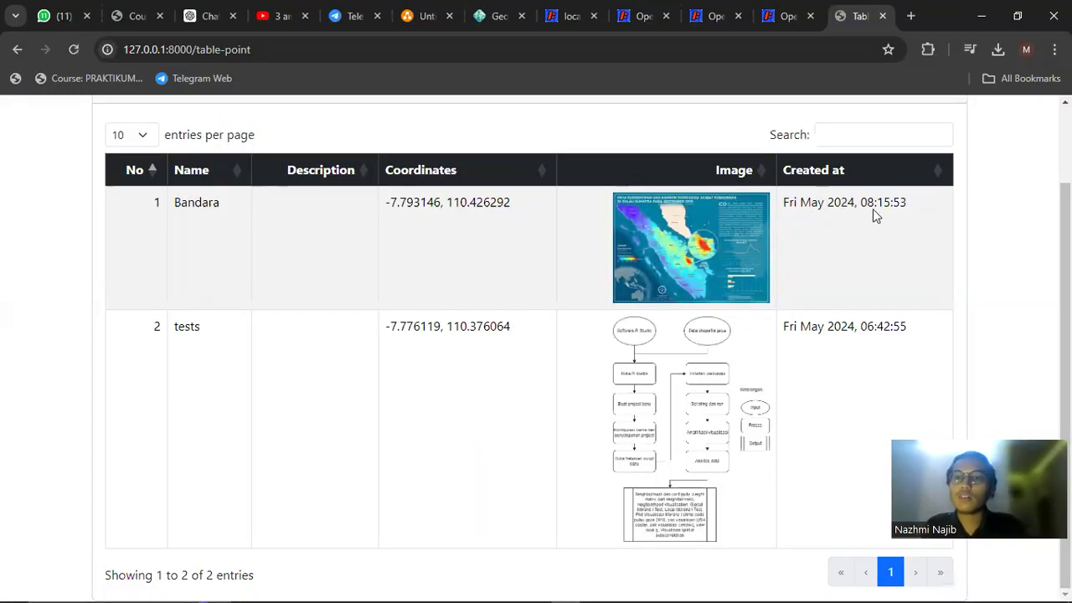
pyautogui.hotkey('alt', 'Tab')
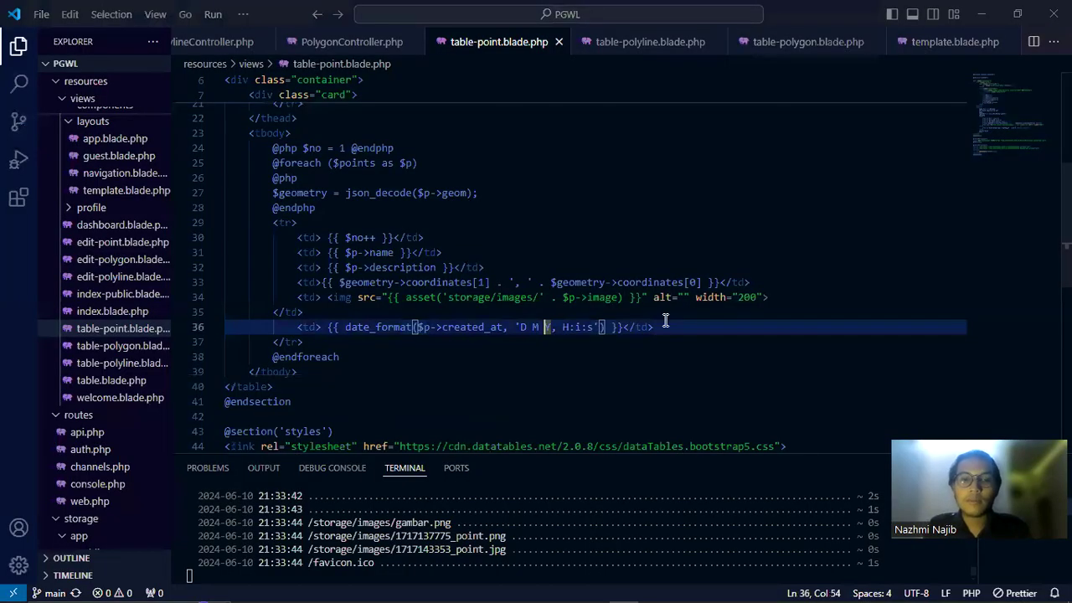
pyautogui.hotkey('alt', 'Tab')
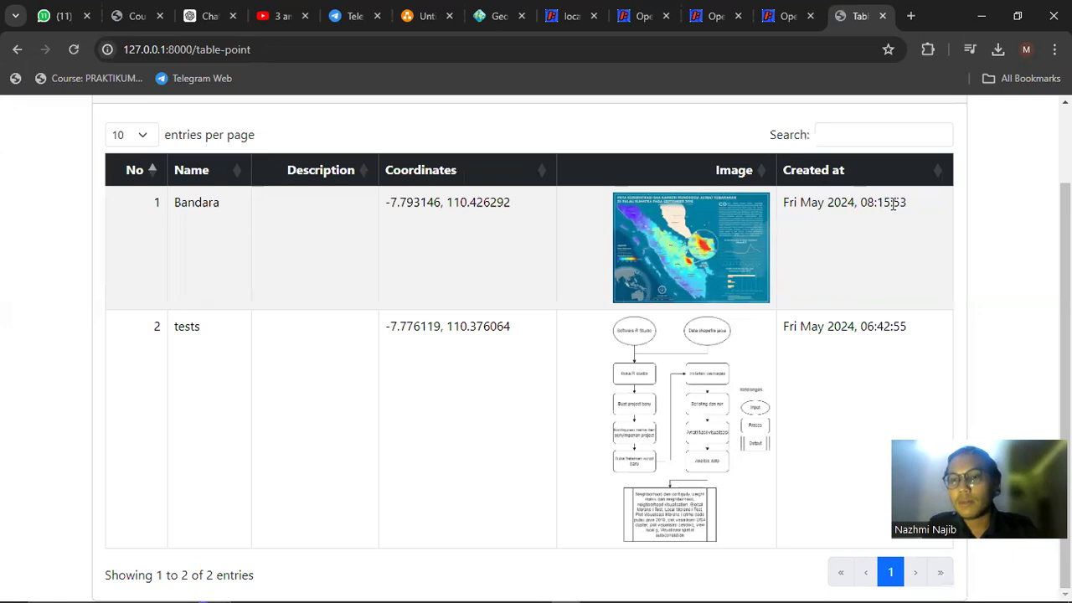
pyautogui.doubleClick(894, 203)
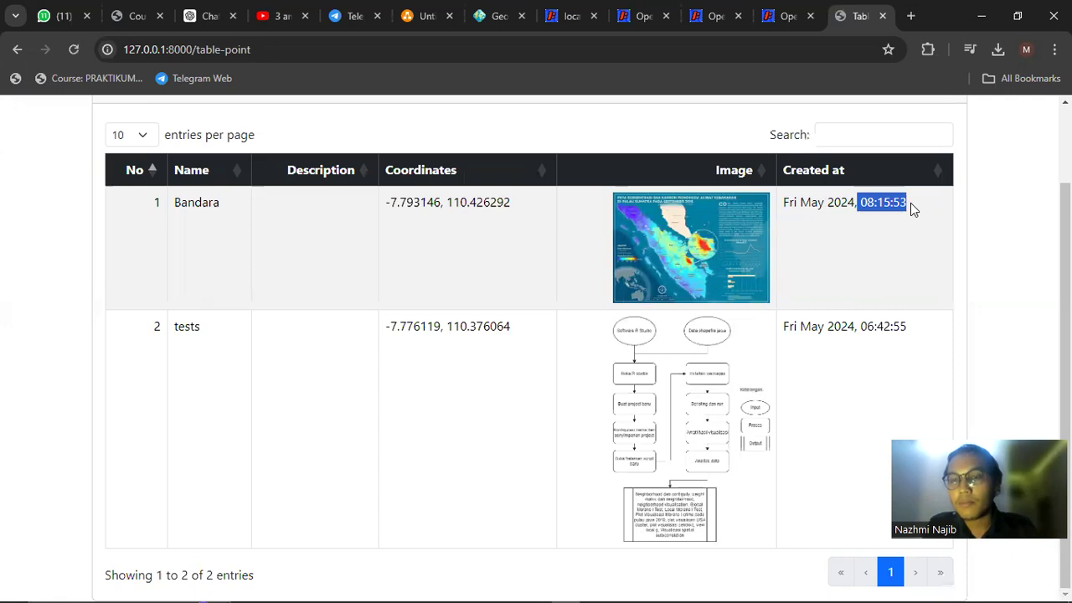
pyautogui.click(896, 262)
pyautogui.scroll(2, 804, 323)
pyautogui.hotkey('alt', 'Tab')
pyautogui.moveTo(657, 329); pyautogui.dragTo(281, 329)
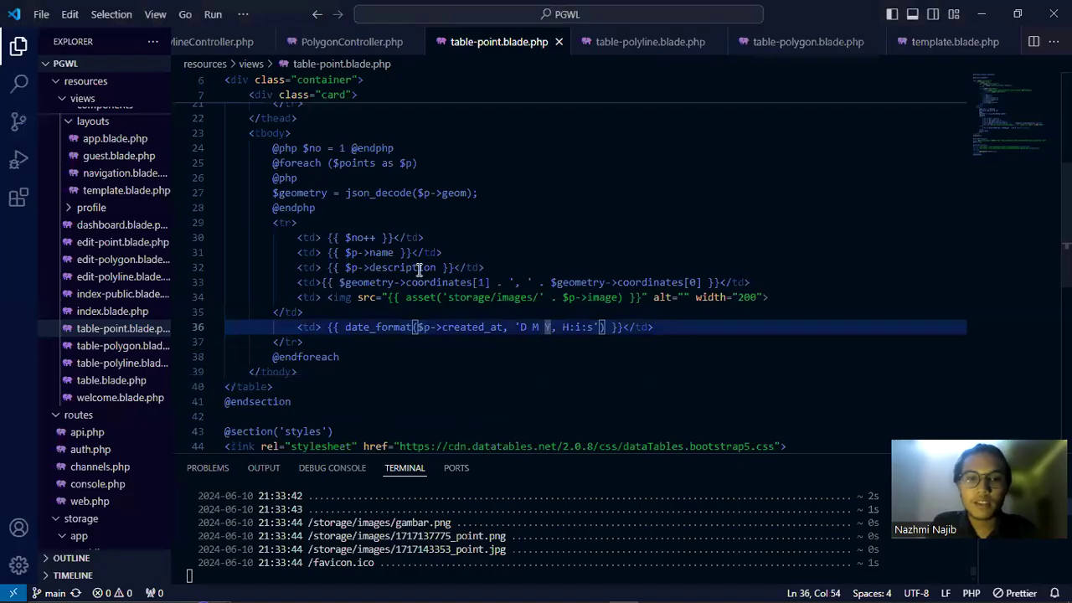
# Review the table-polyline and table-polygon views, which use the same date_format
pyautogui.click(638, 51)
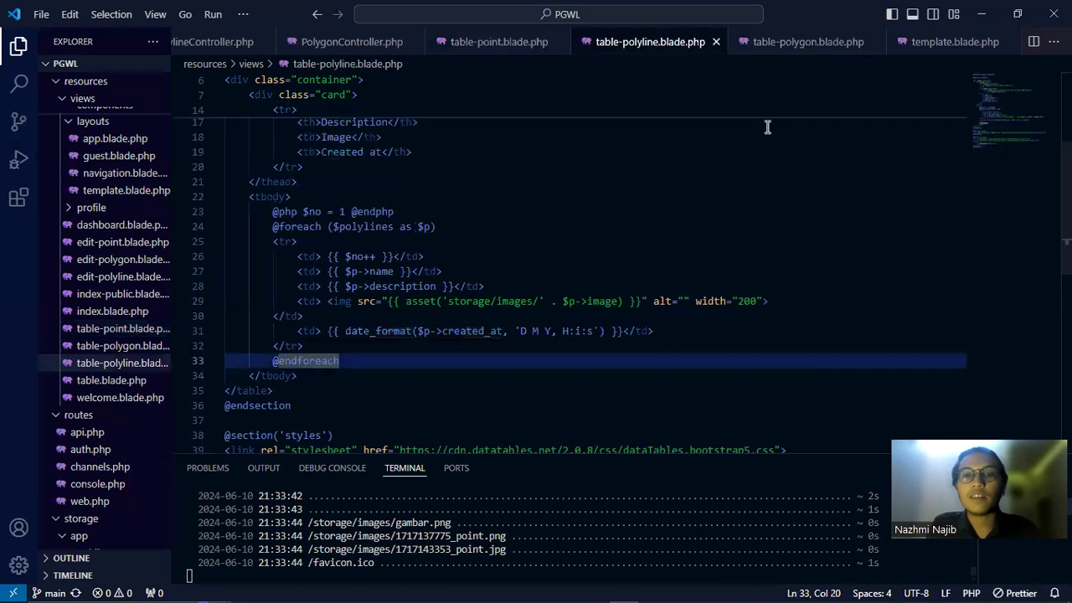
pyautogui.click(790, 48)
pyautogui.scroll(3, 673, 291)
pyautogui.moveTo(682, 262); pyautogui.dragTo(454, 247)
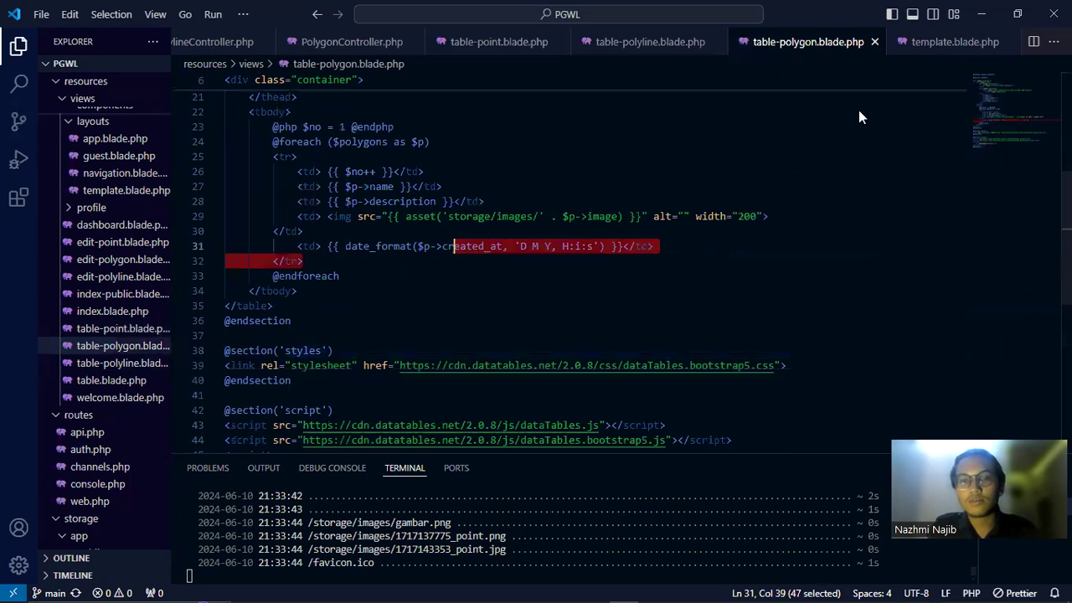
# Look through template.blade.php, then return to Chrome's Table Point page and scroll down
pyautogui.click(955, 41)
pyautogui.scroll(-2, 661, 300)
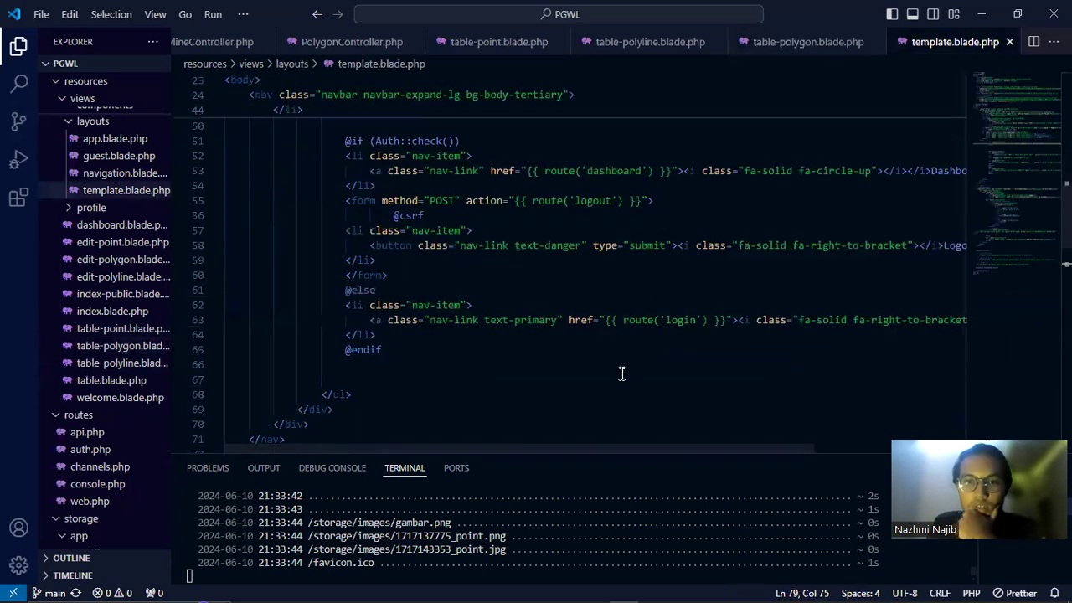
pyautogui.scroll(4, 620, 371)
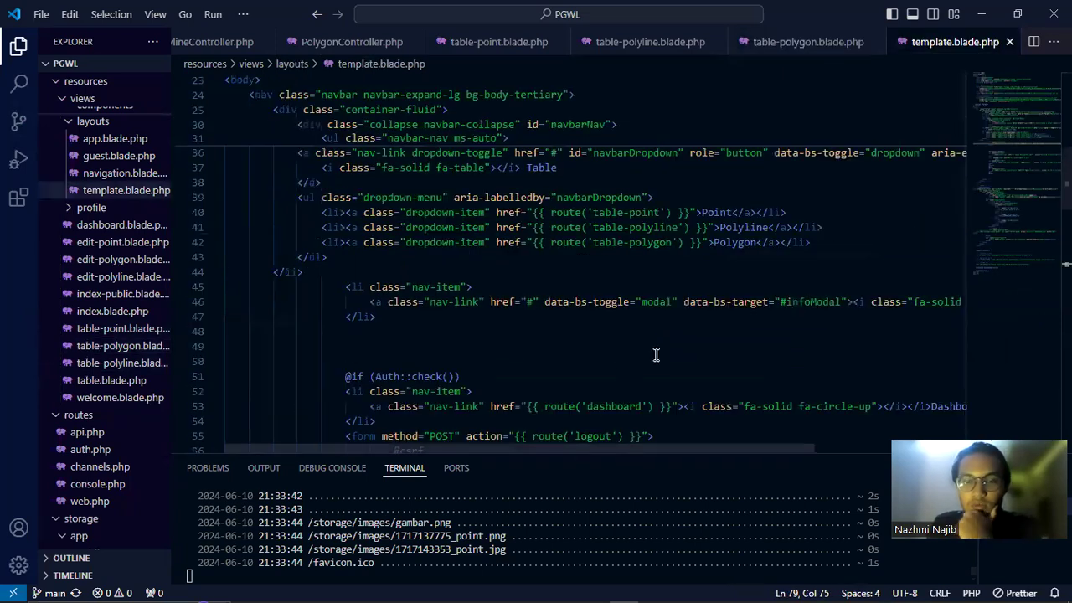
pyautogui.scroll(-3, 653, 346)
pyautogui.hscroll(2, 653, 346)
pyautogui.hotkey('alt', 'Tab')
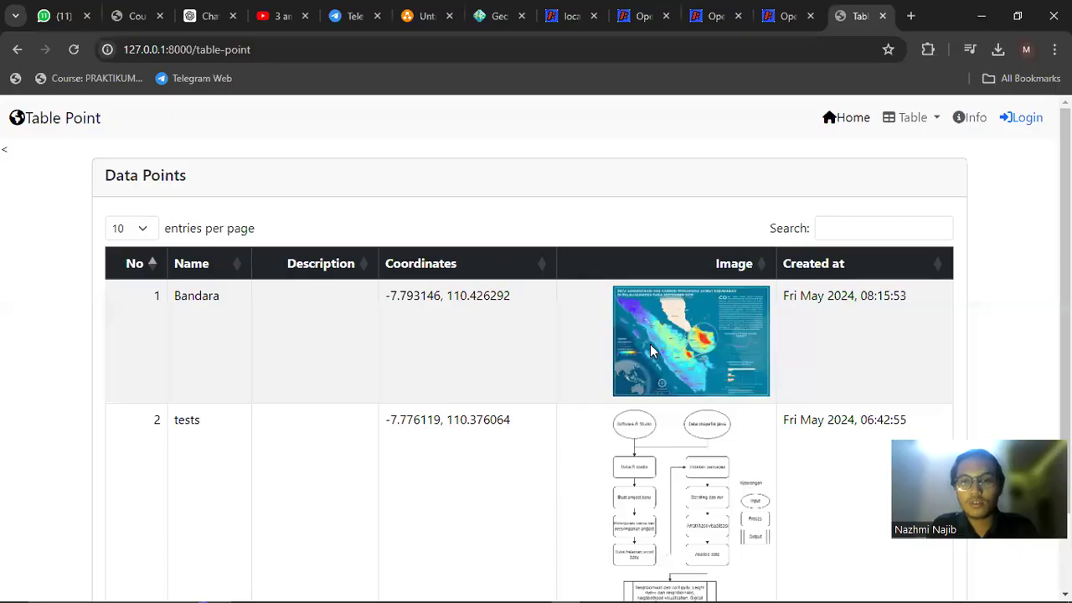
pyautogui.scroll(-2, 653, 351)
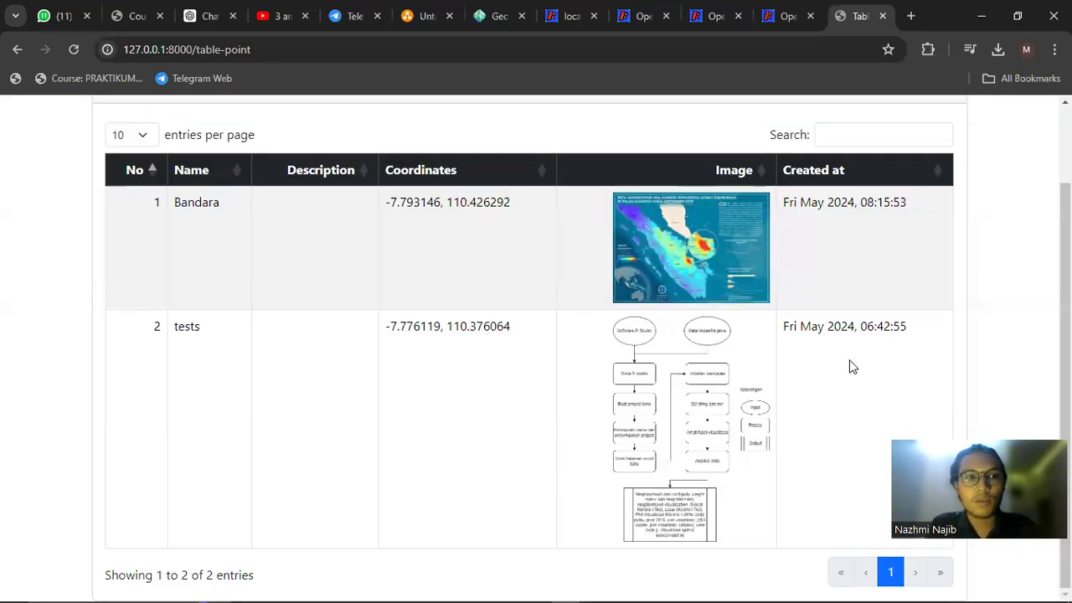